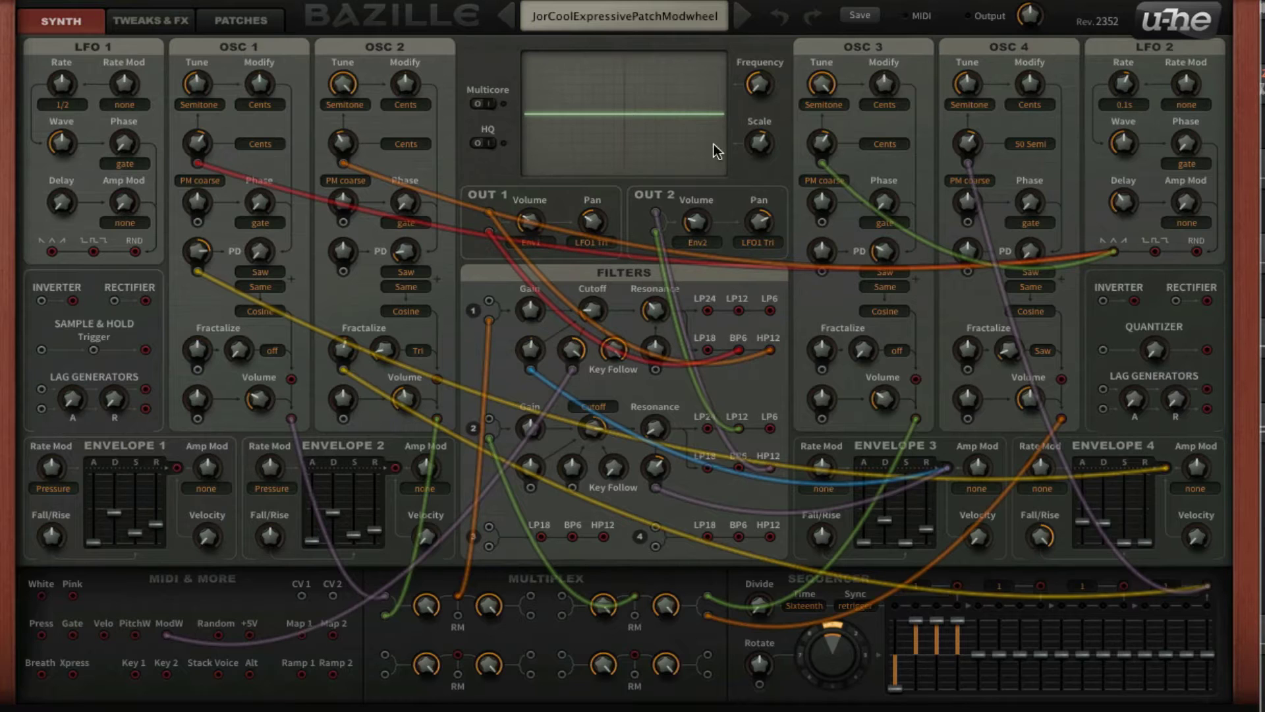
- Load the initialize preset as a blank starting patch
click(690, 20)
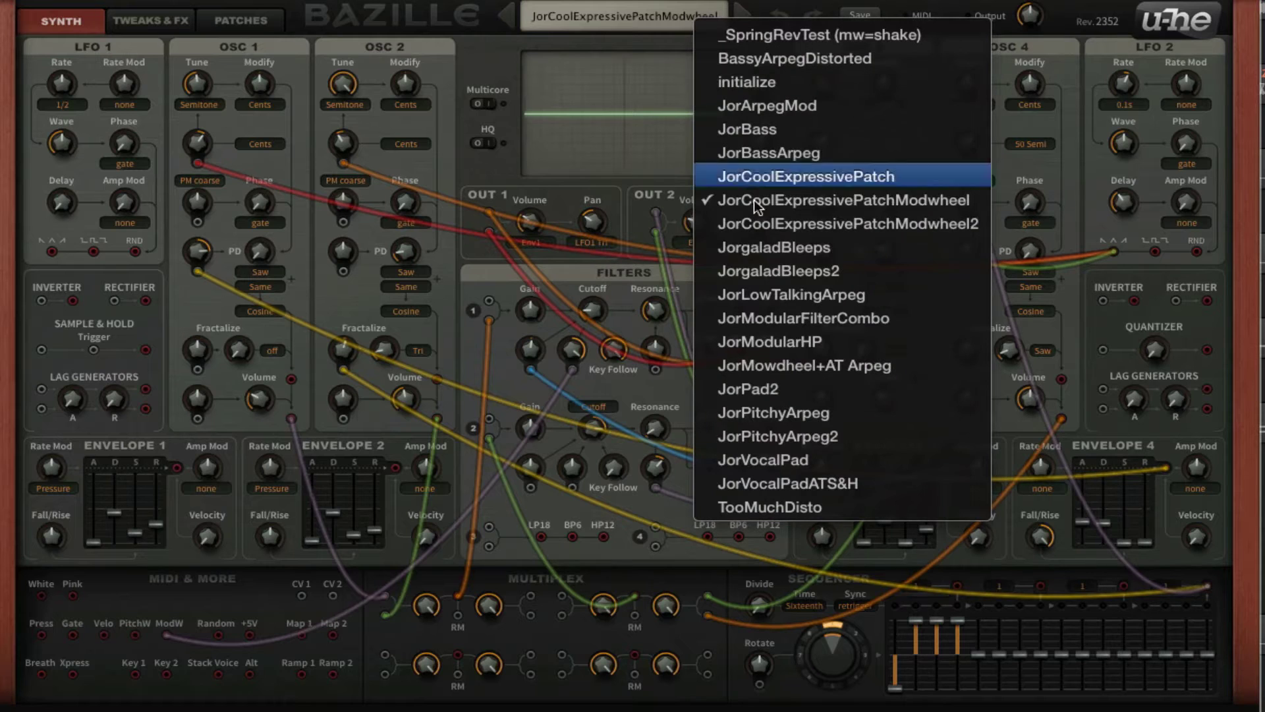
click(838, 83)
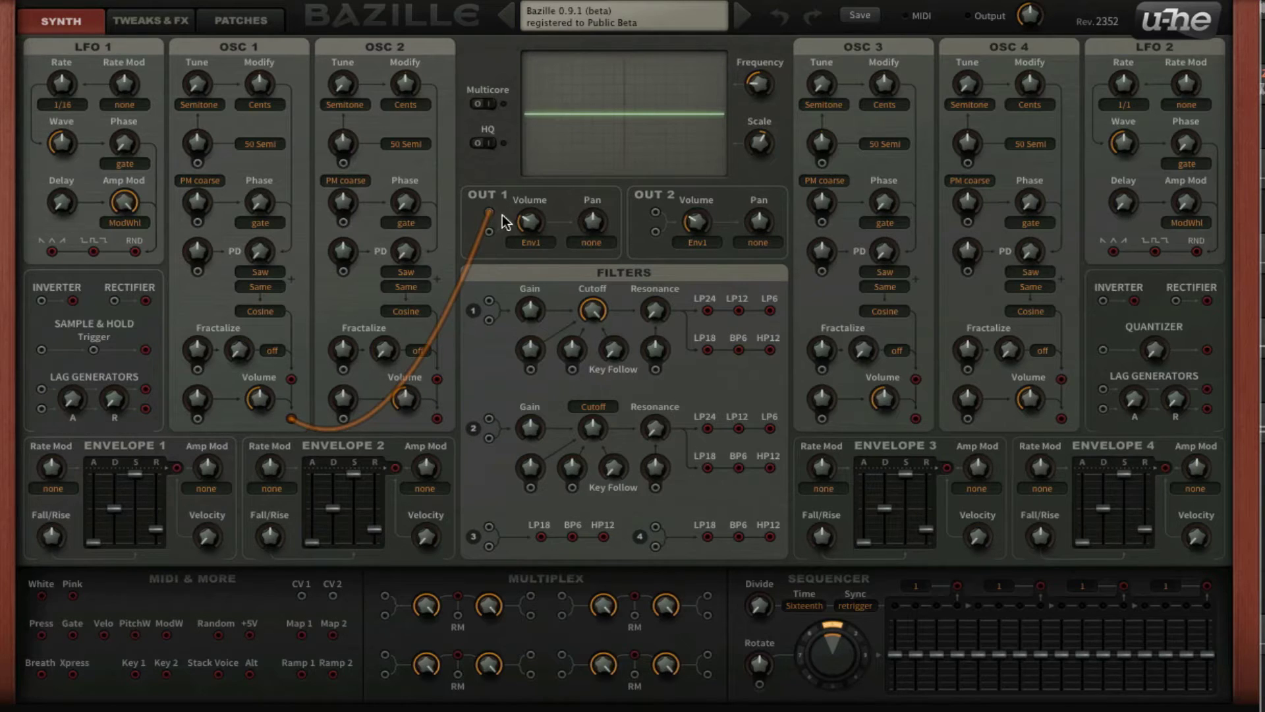
- Patch all four oscillator outputs into the first Multiplex unit and connect that unit's output to Filter 1's input
drag(489, 210, 383, 595)
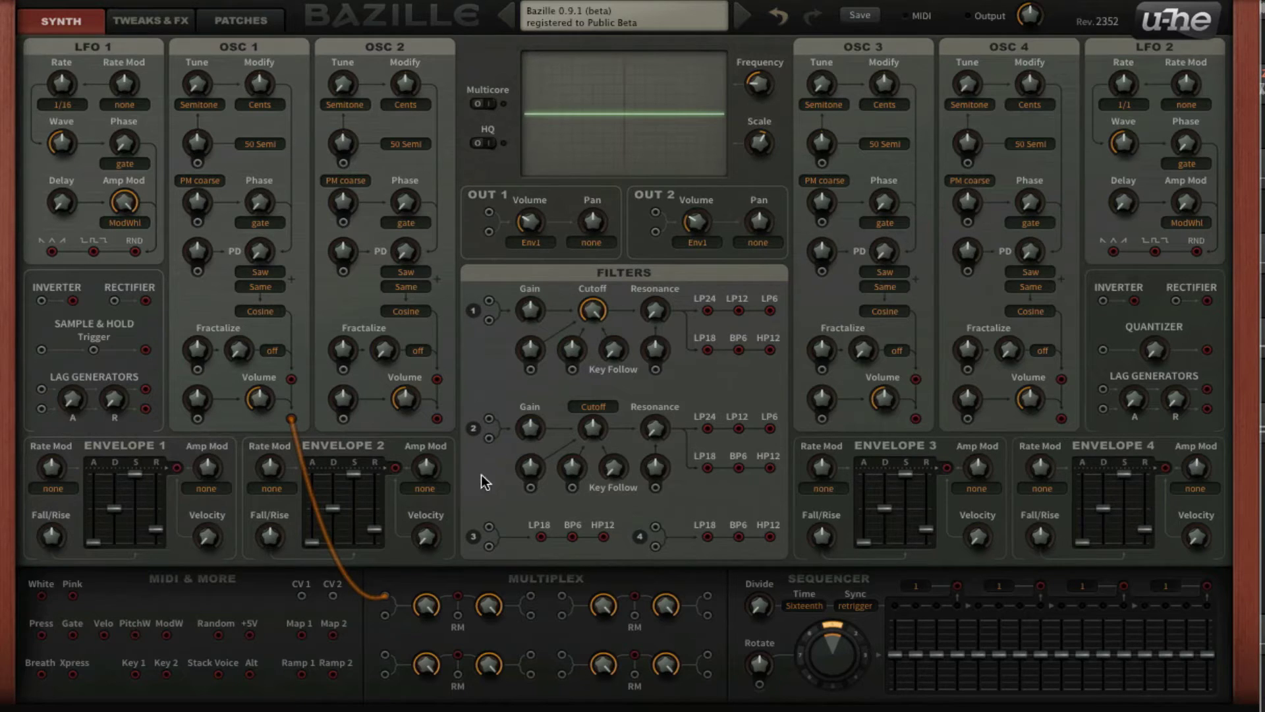
drag(434, 417, 384, 613)
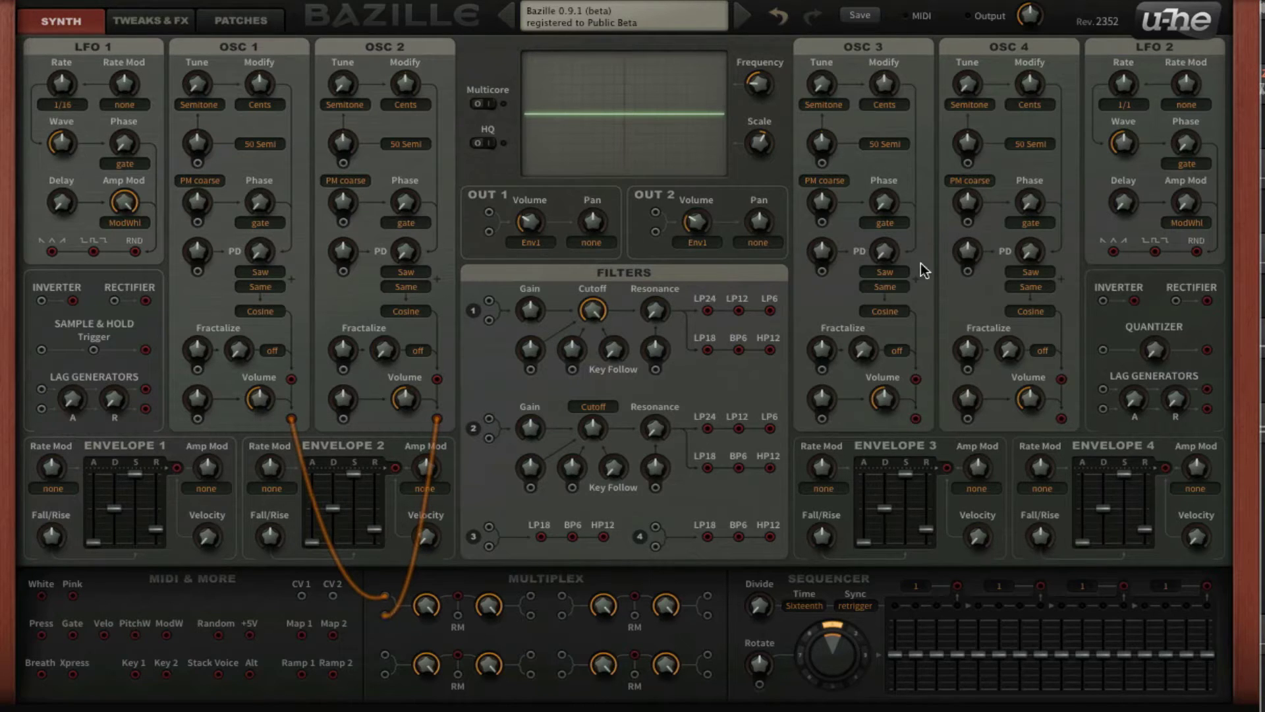
drag(914, 418, 528, 592)
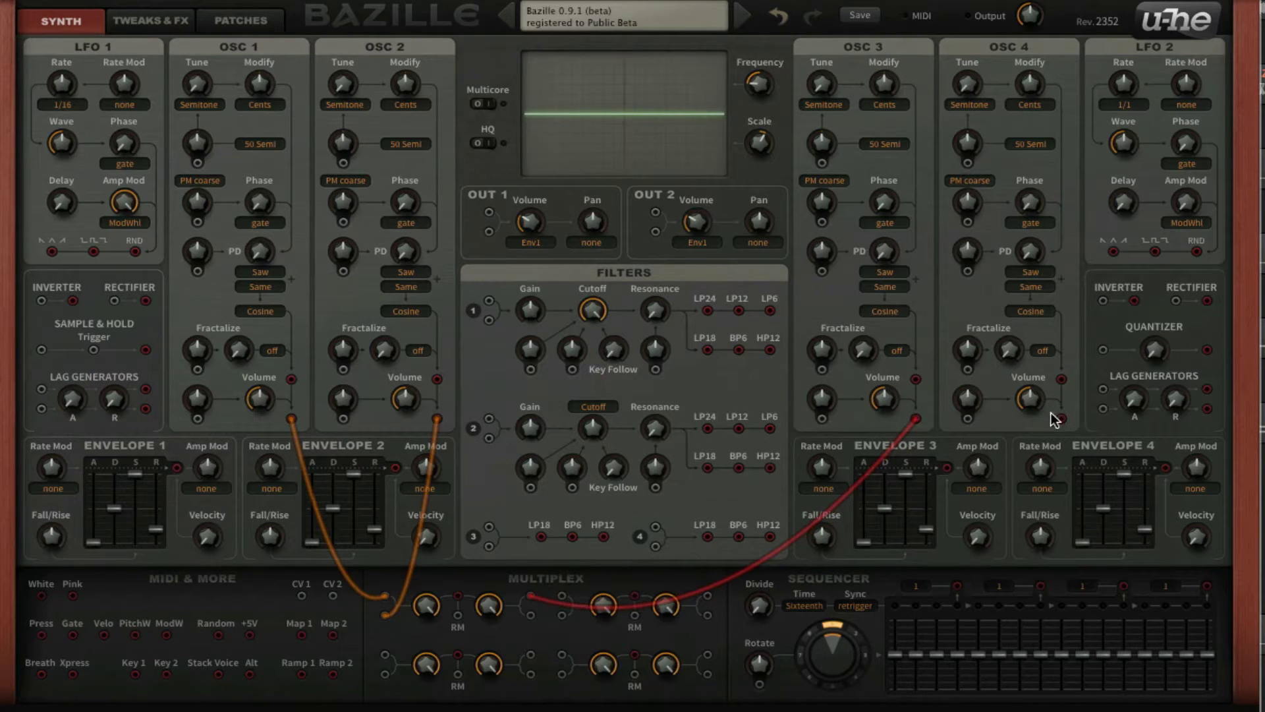
drag(1061, 417, 487, 321)
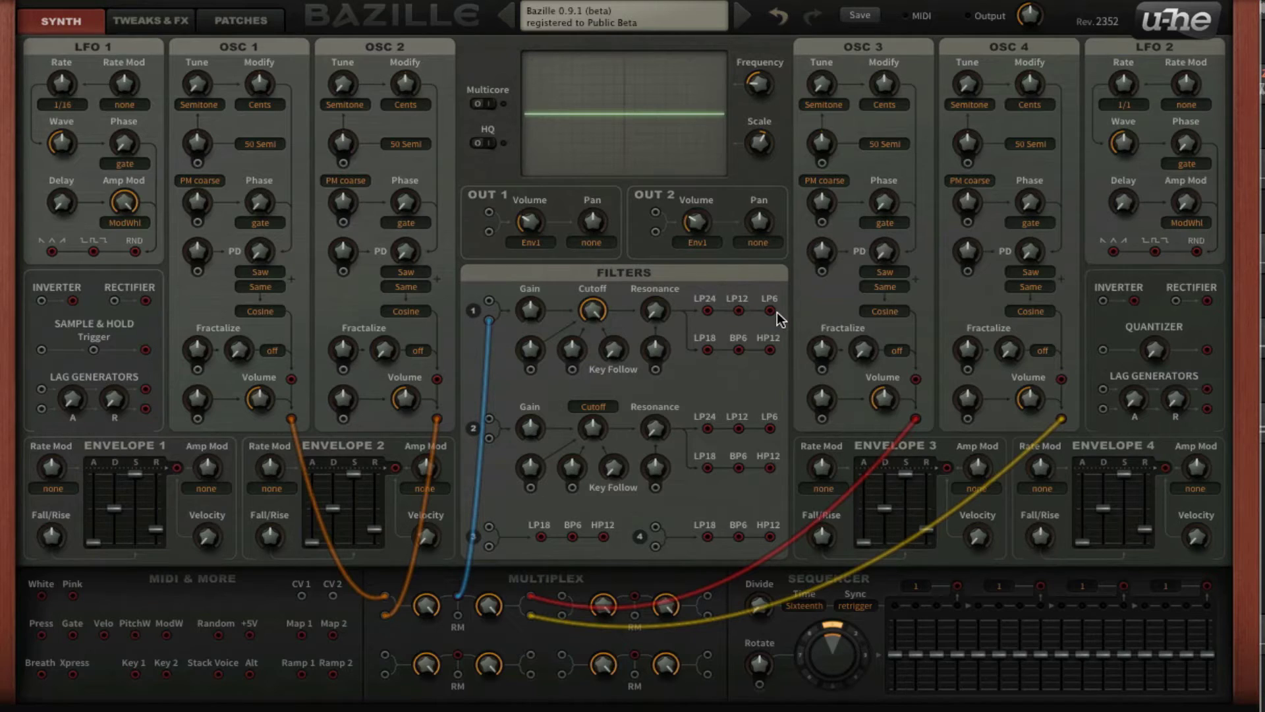
- Connect Filter 1's LP6 output to Out 1 and set the Out 1 volume to 21.50
drag(770, 310, 489, 232)
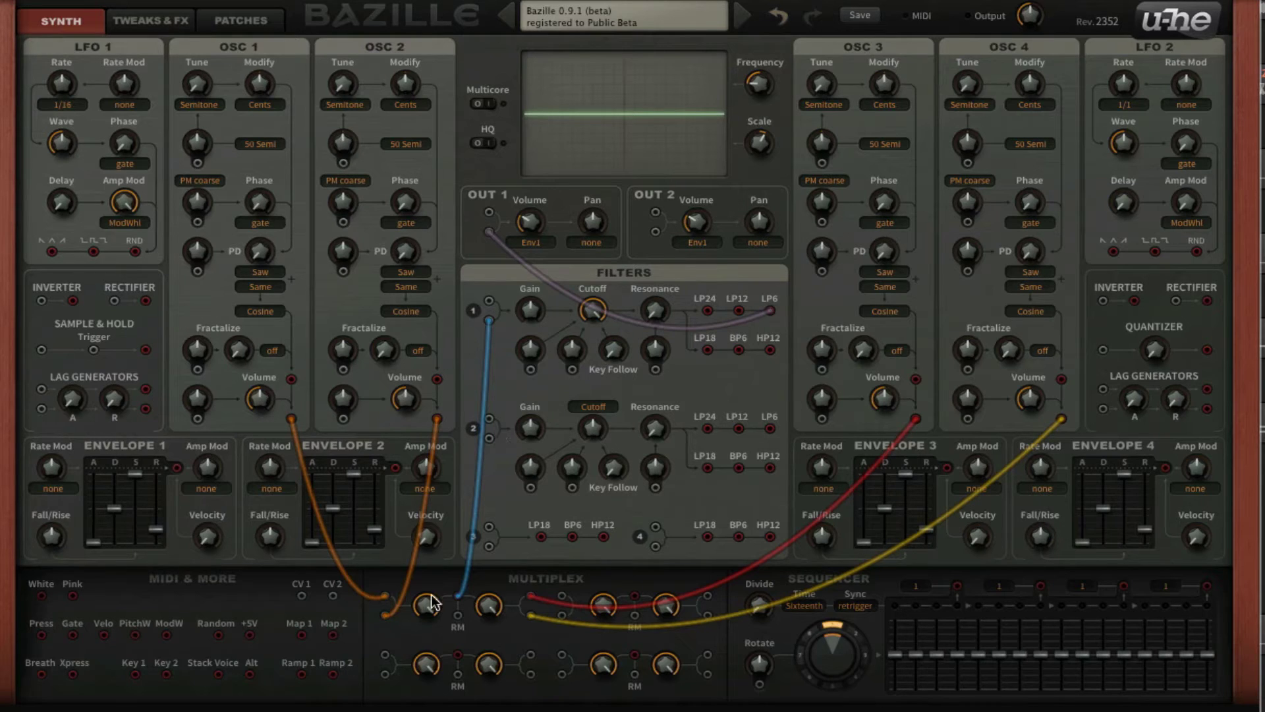
drag(431, 594, 453, 560)
drag(531, 225, 532, 238)
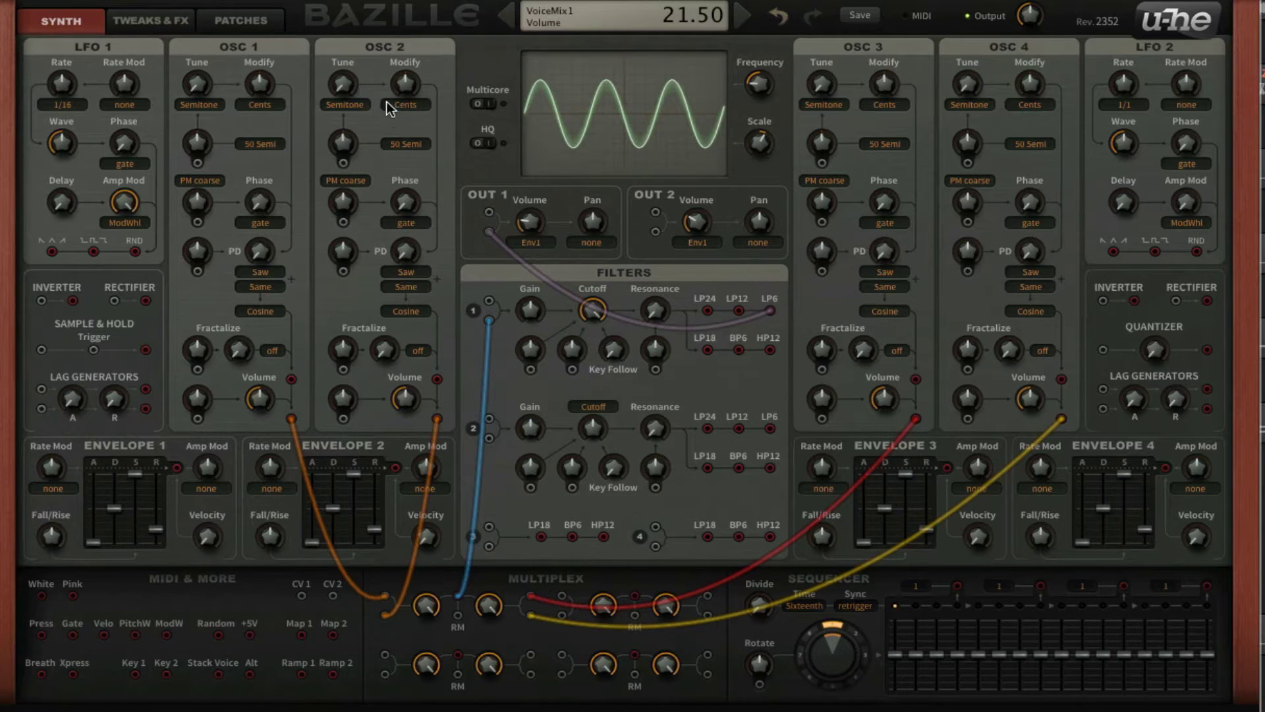
- Switch off the spring reverb and delay effects, and return to the synth page
click(173, 20)
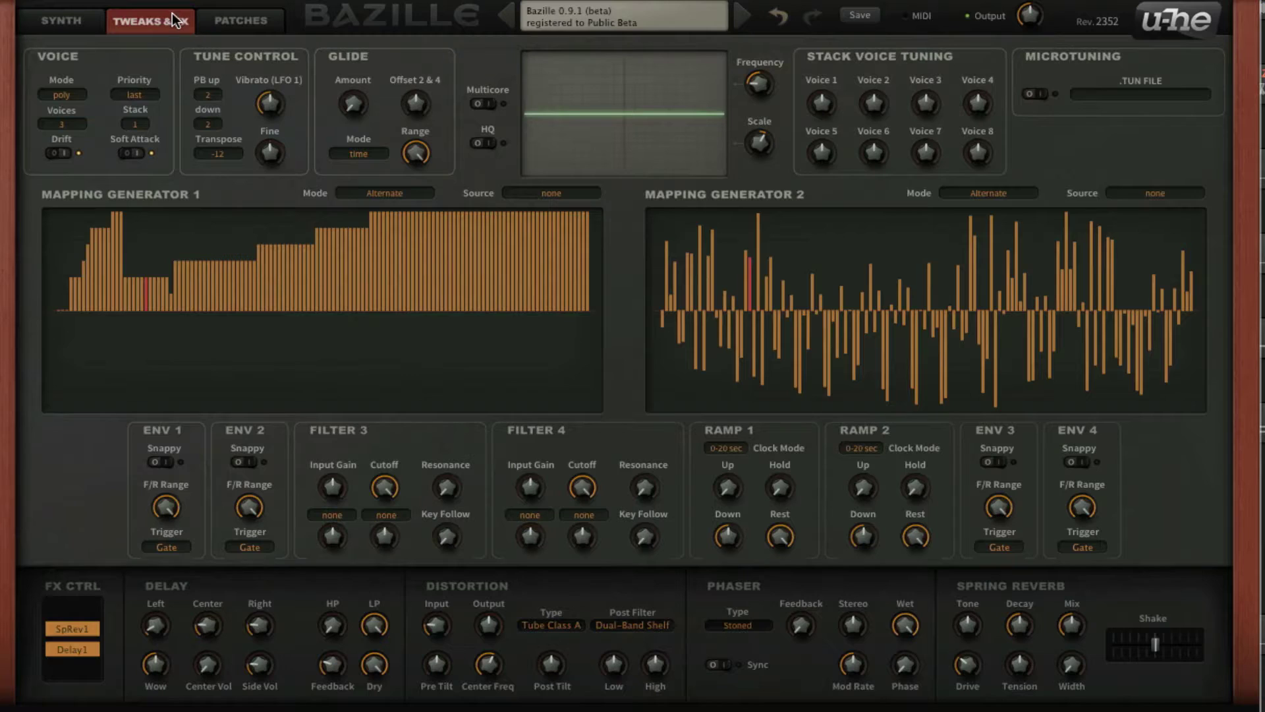
click(93, 626)
click(91, 648)
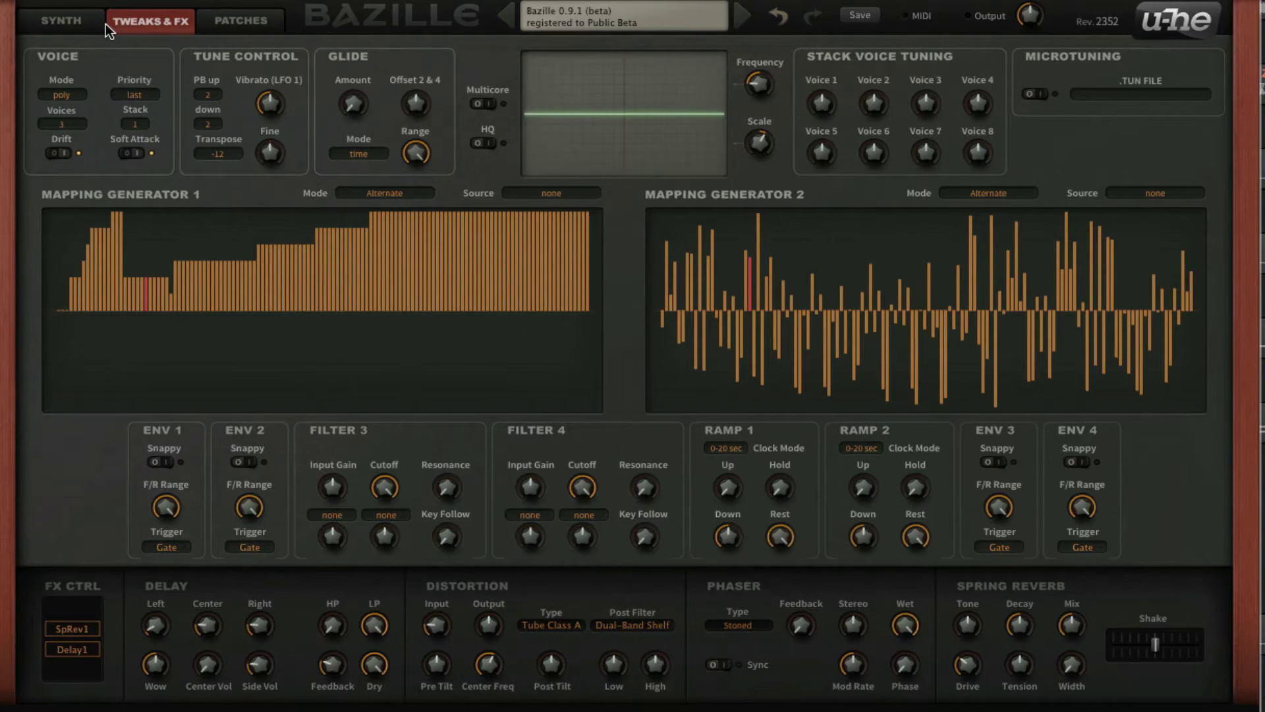
click(84, 20)
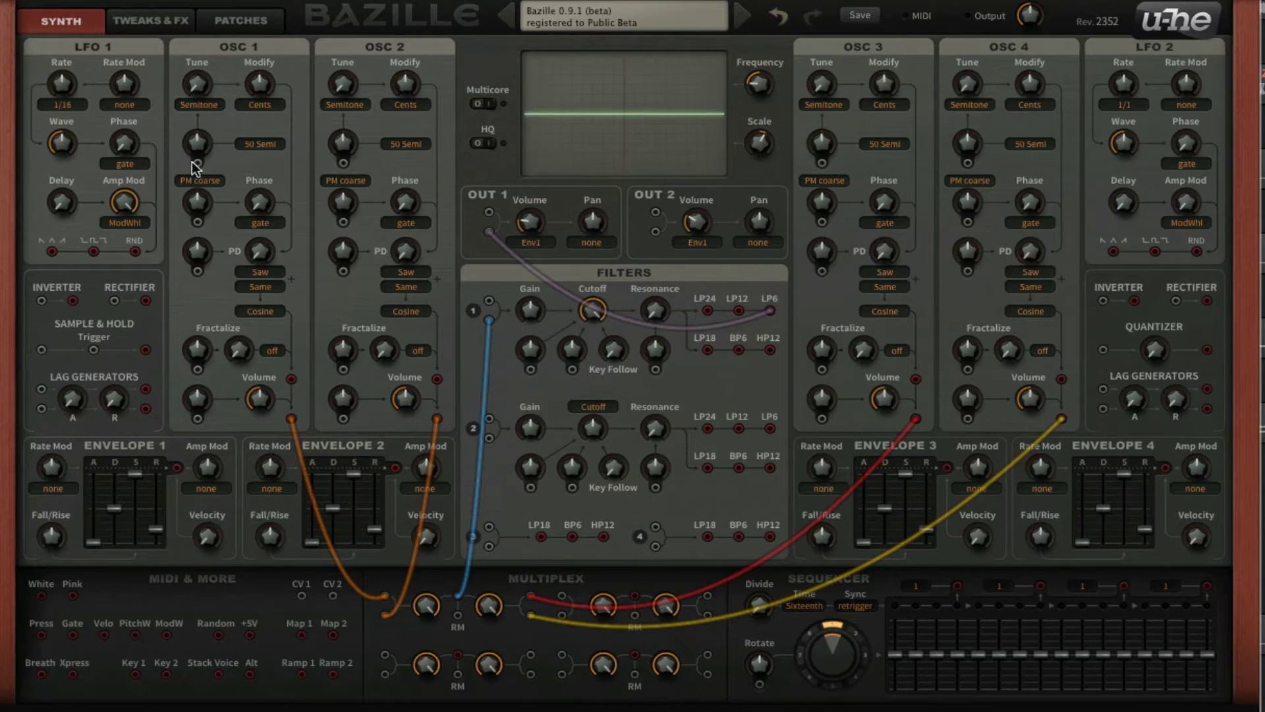
- Raise Osc 1's tuning, and set Osc 2 to 24 semitones with volume 48.50 and phase distortion 18
mouse_move(205, 74)
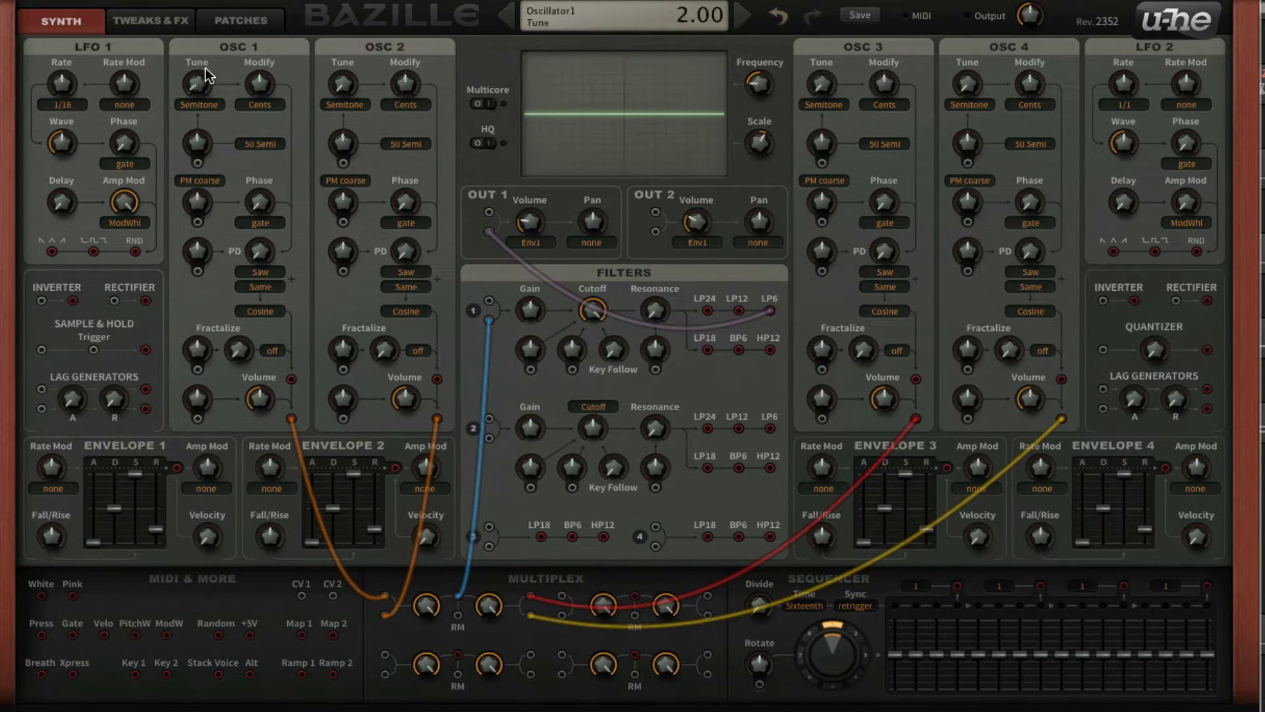
drag(206, 69, 216, 17)
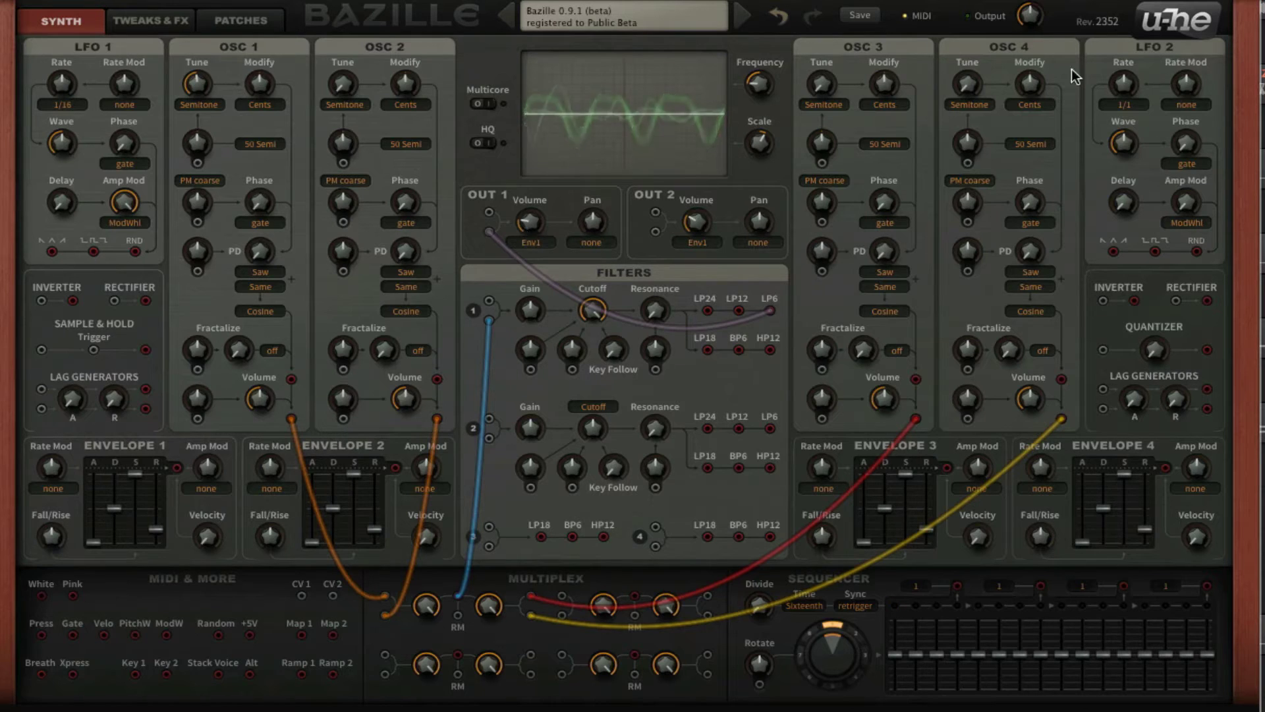
drag(335, 90, 334, 66)
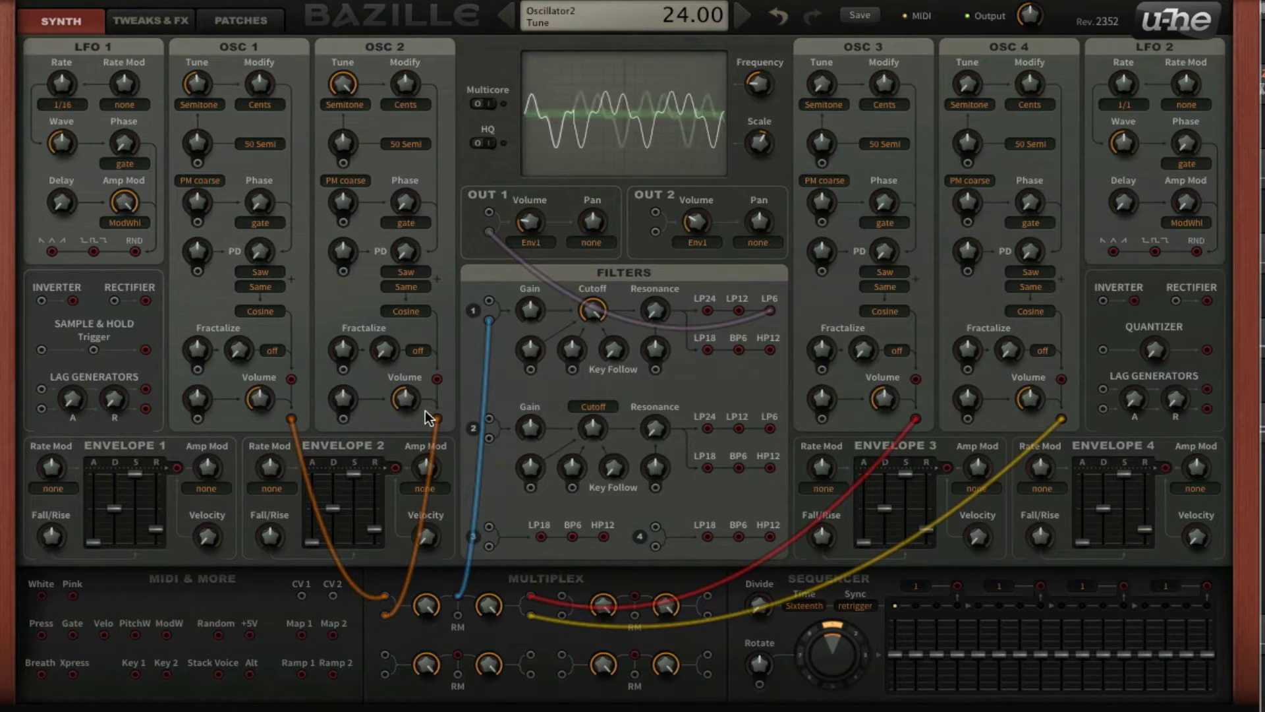
click(406, 400)
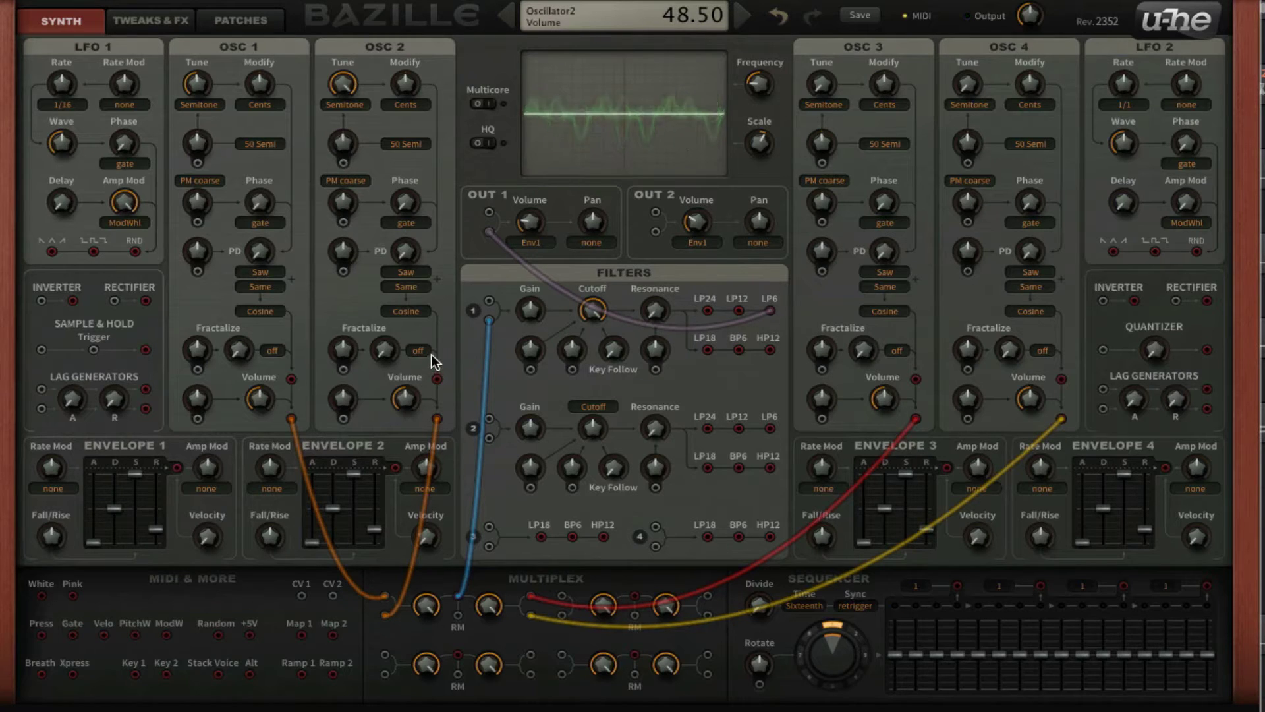
mouse_move(416, 260)
mouse_down()
mouse_move(412, 233)
mouse_move(411, 247)
mouse_up()
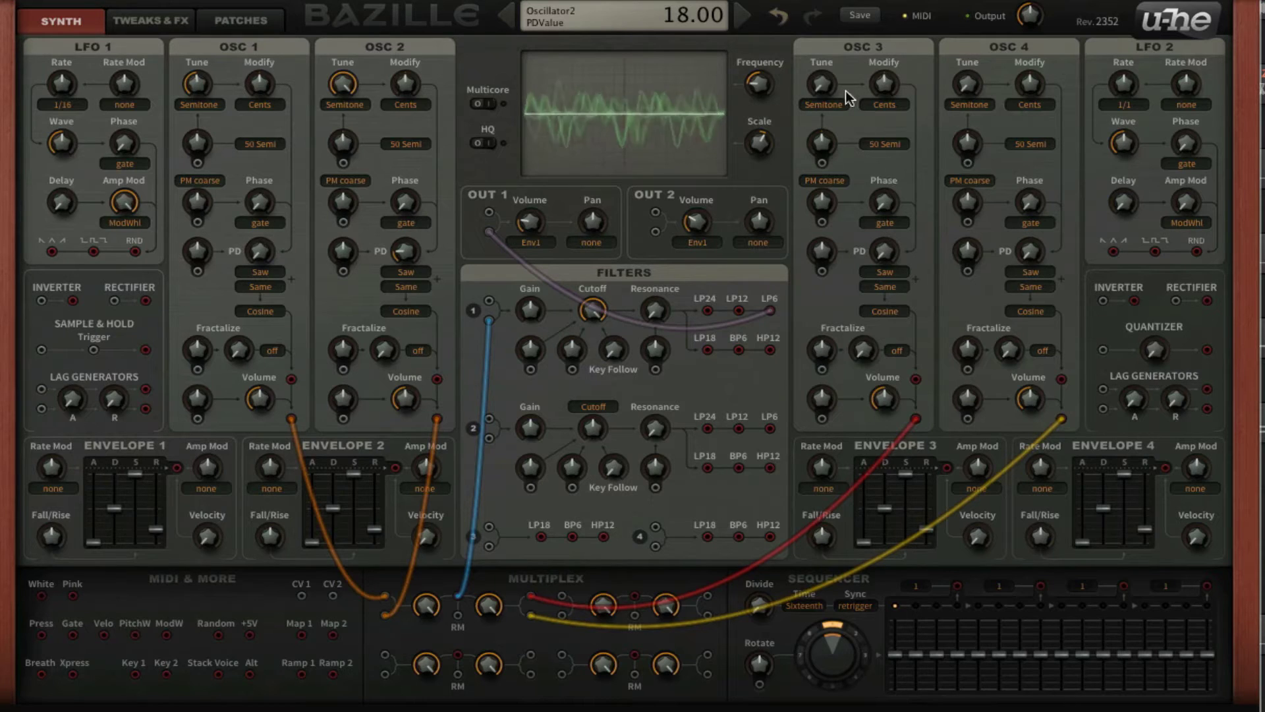
- Tune Osc 3 to 12 semitones, set its Fractalize mode to Saw and raise the Fractalize amount
drag(829, 82, 836, 22)
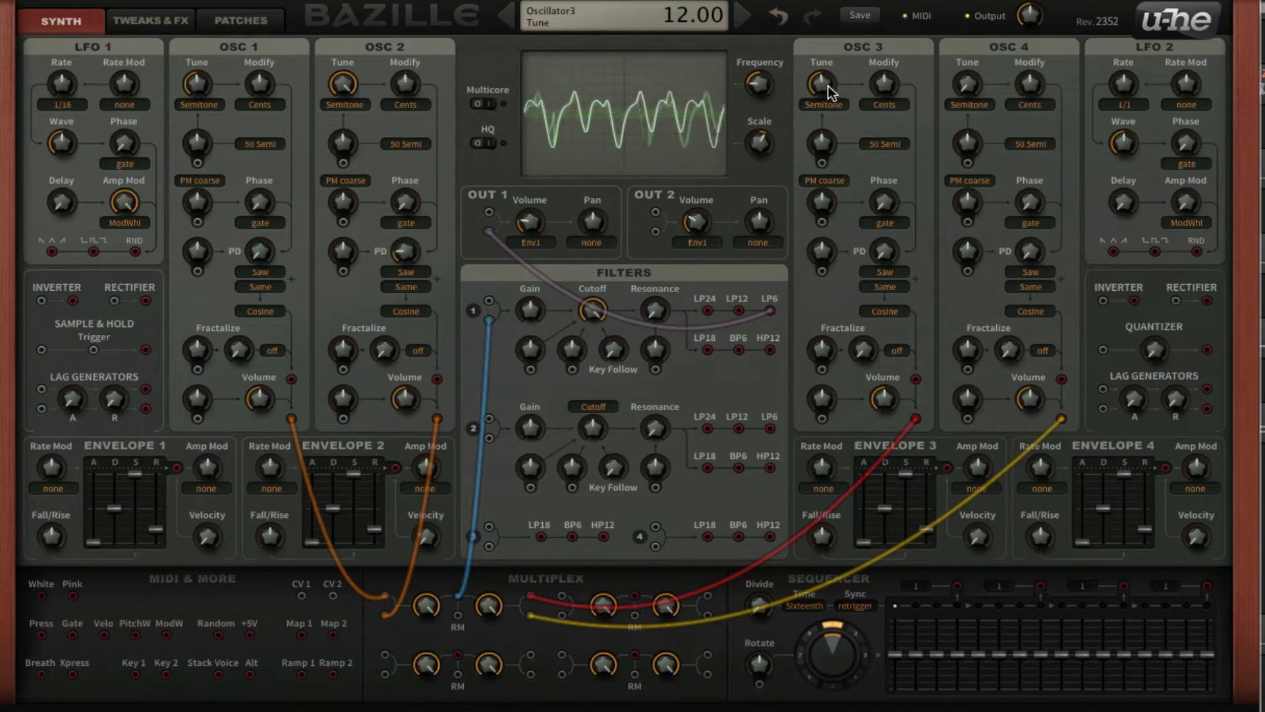
click(903, 351)
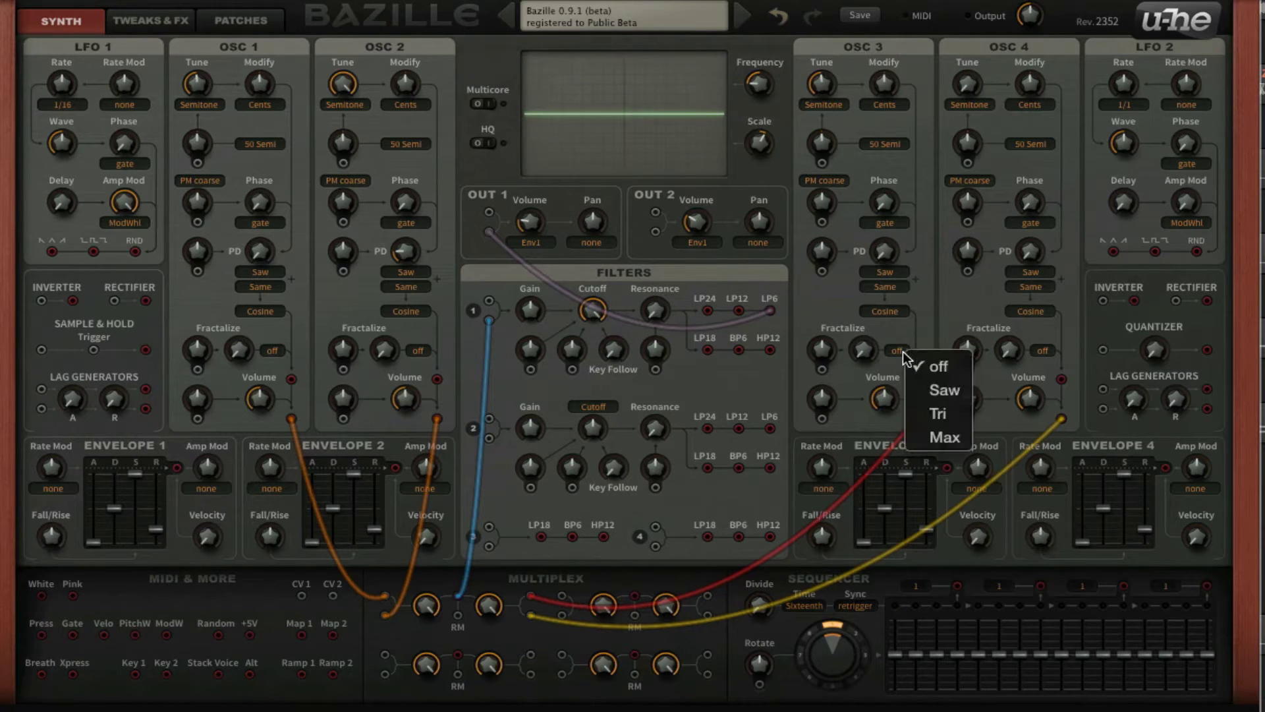
click(950, 389)
mouse_move(877, 343)
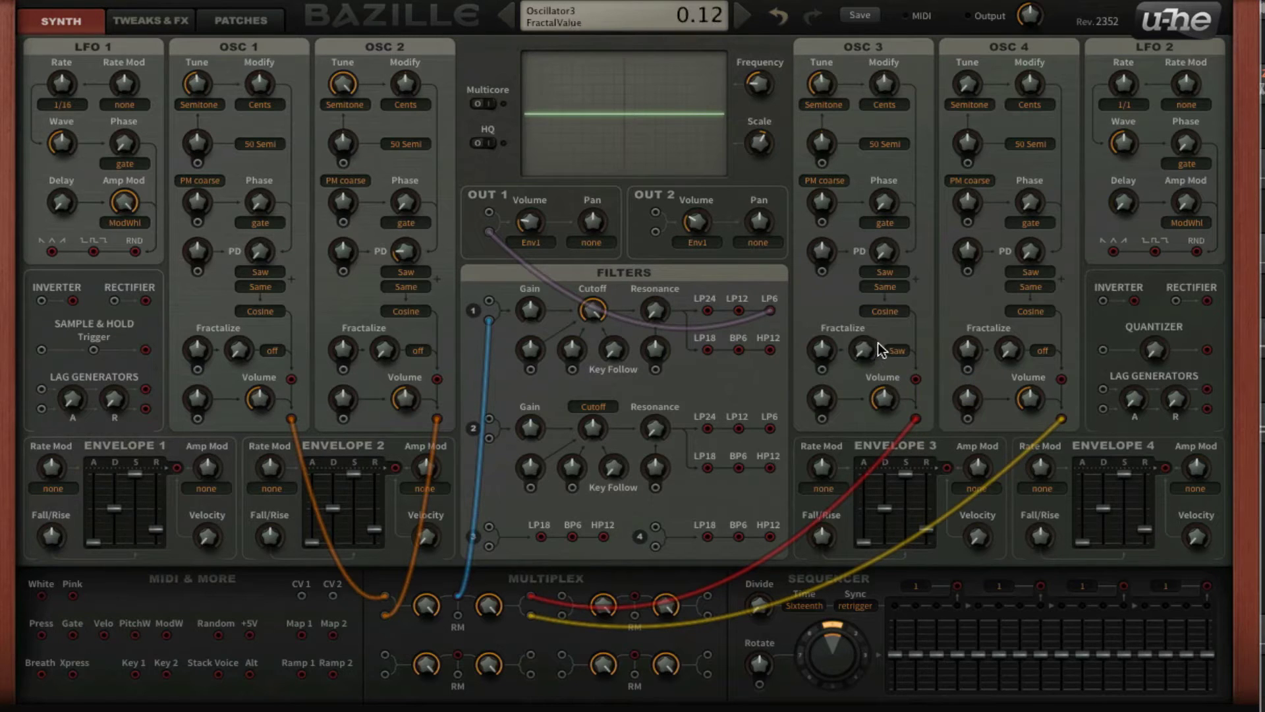
drag(872, 349, 876, 278)
- Set Osc 4's first phase distortion wave to Square and raise its phase distortion amount
click(1039, 271)
click(1088, 303)
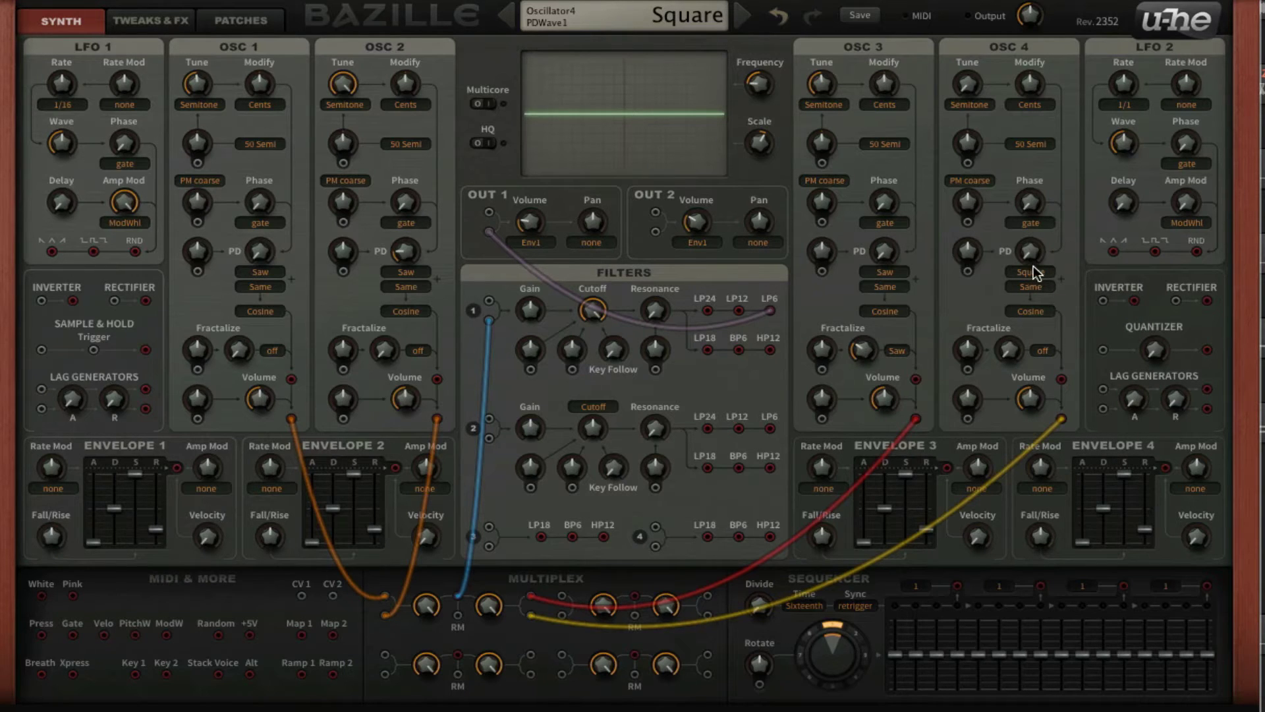
drag(1034, 264, 1017, 216)
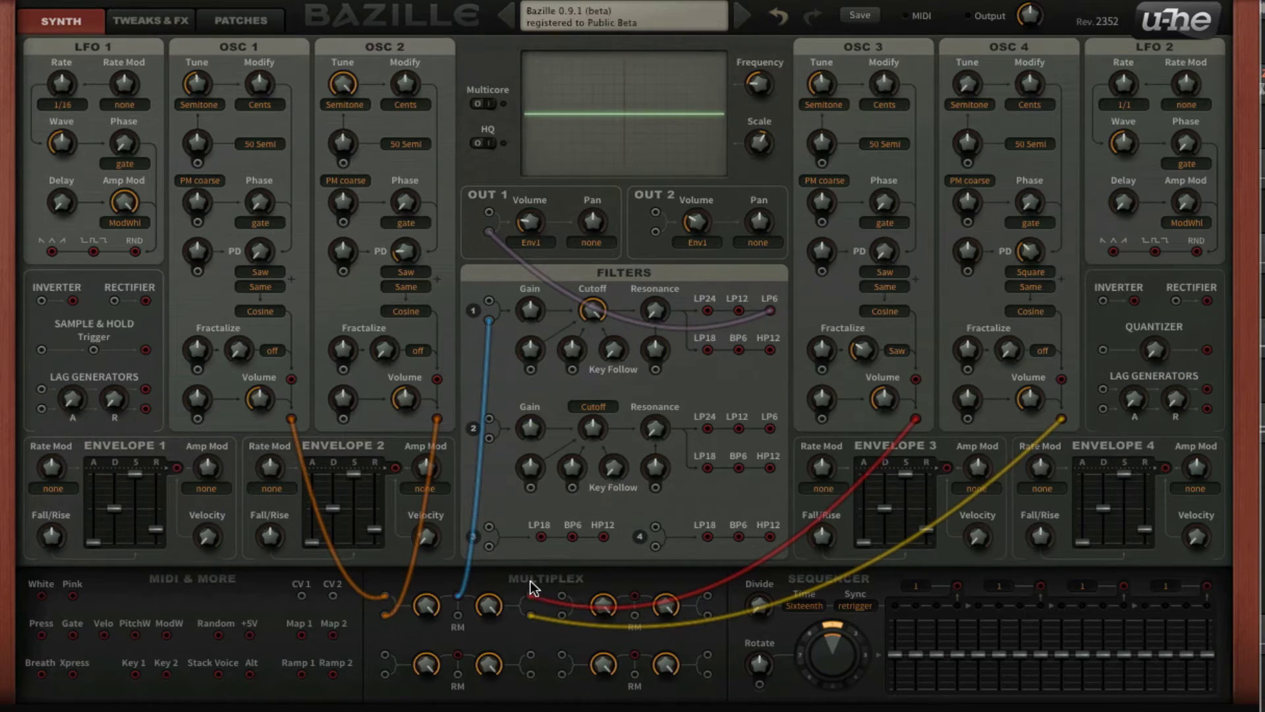
- Move the Osc 3 and Osc 4 cables to the second Multiplex unit and connect its output to Filter 2's input
drag(531, 597, 708, 596)
drag(531, 615, 709, 615)
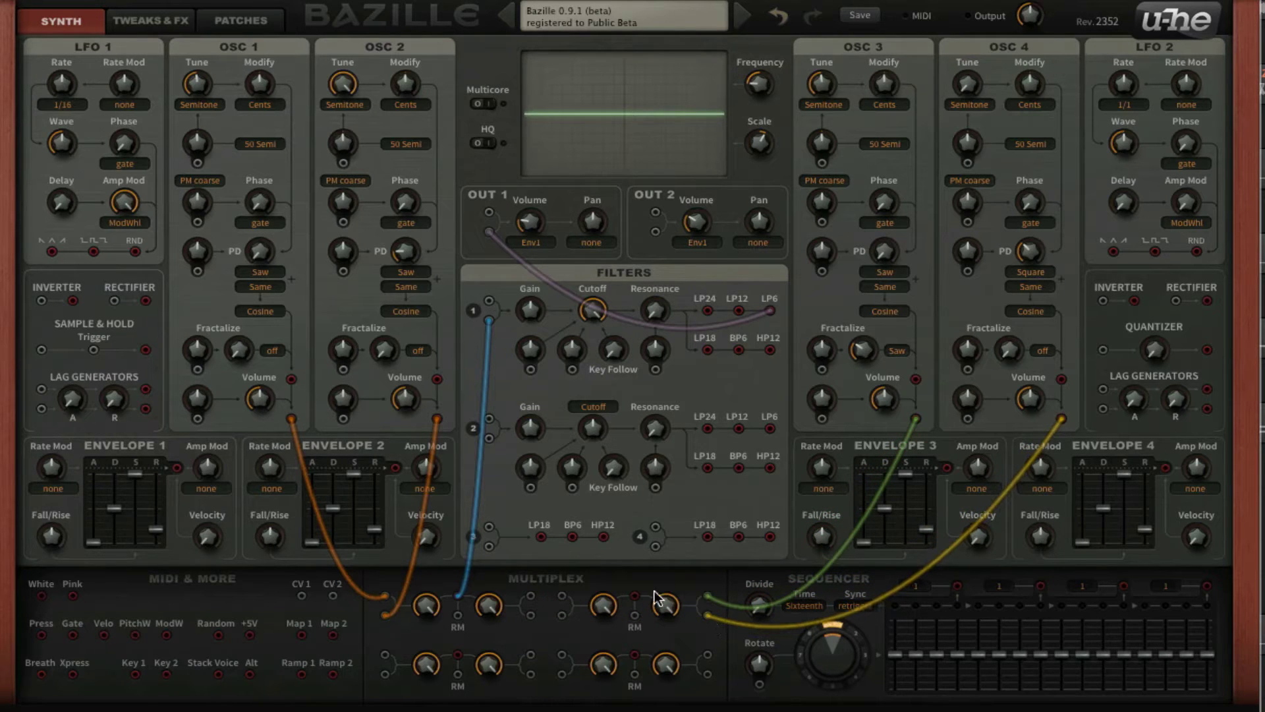
drag(632, 598, 488, 435)
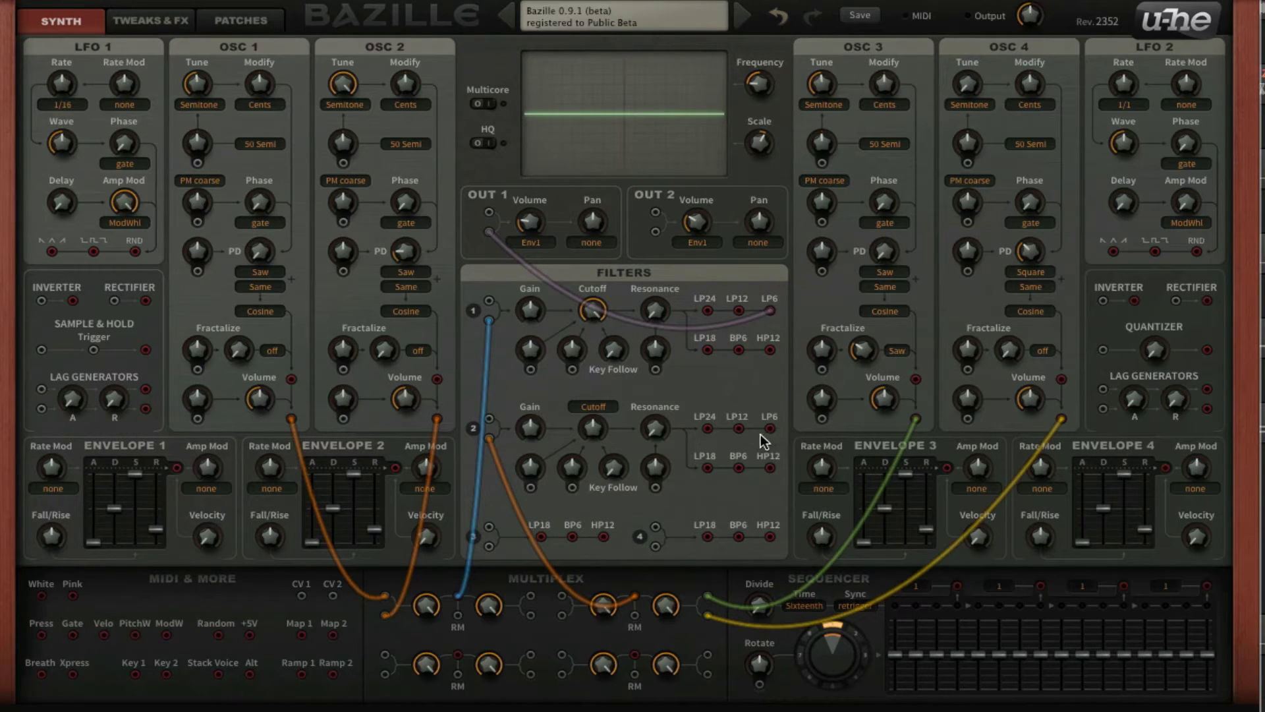
- Connect Filter 2's LP12 output to Out 2 and set Out 2's volume envelope to Env2
drag(739, 428, 655, 228)
drag(654, 229, 656, 233)
click(715, 242)
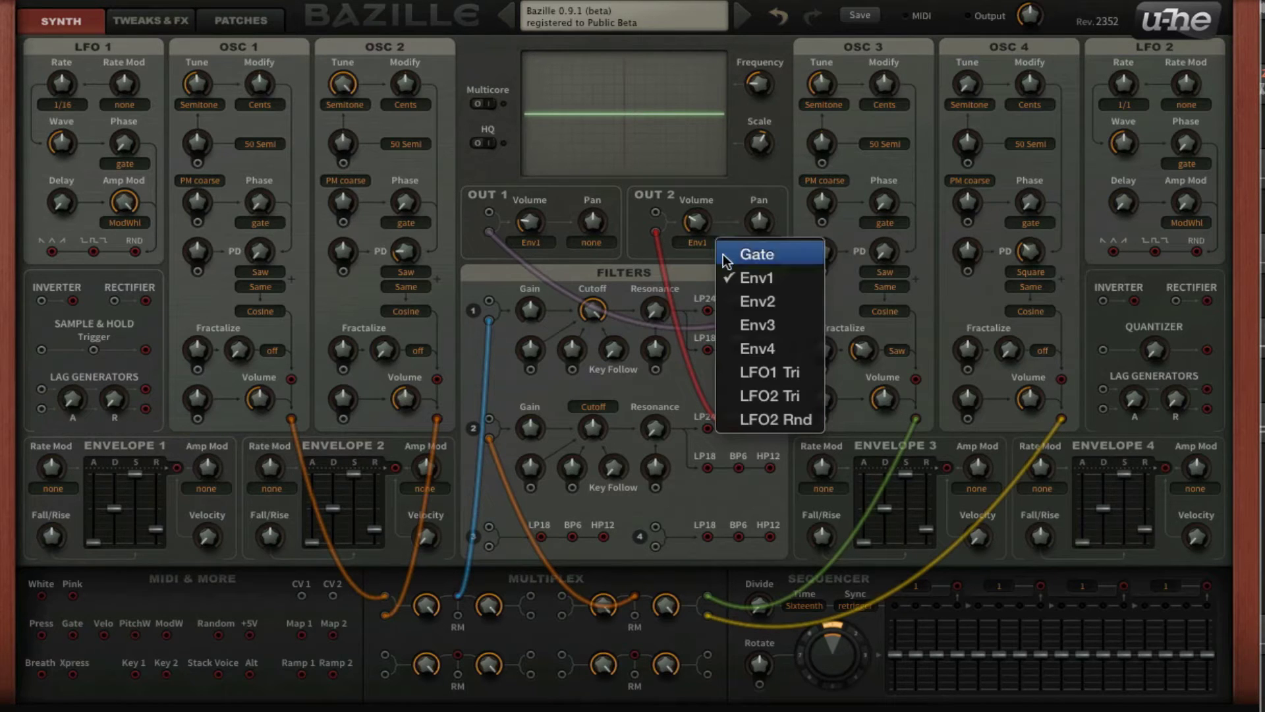
click(761, 300)
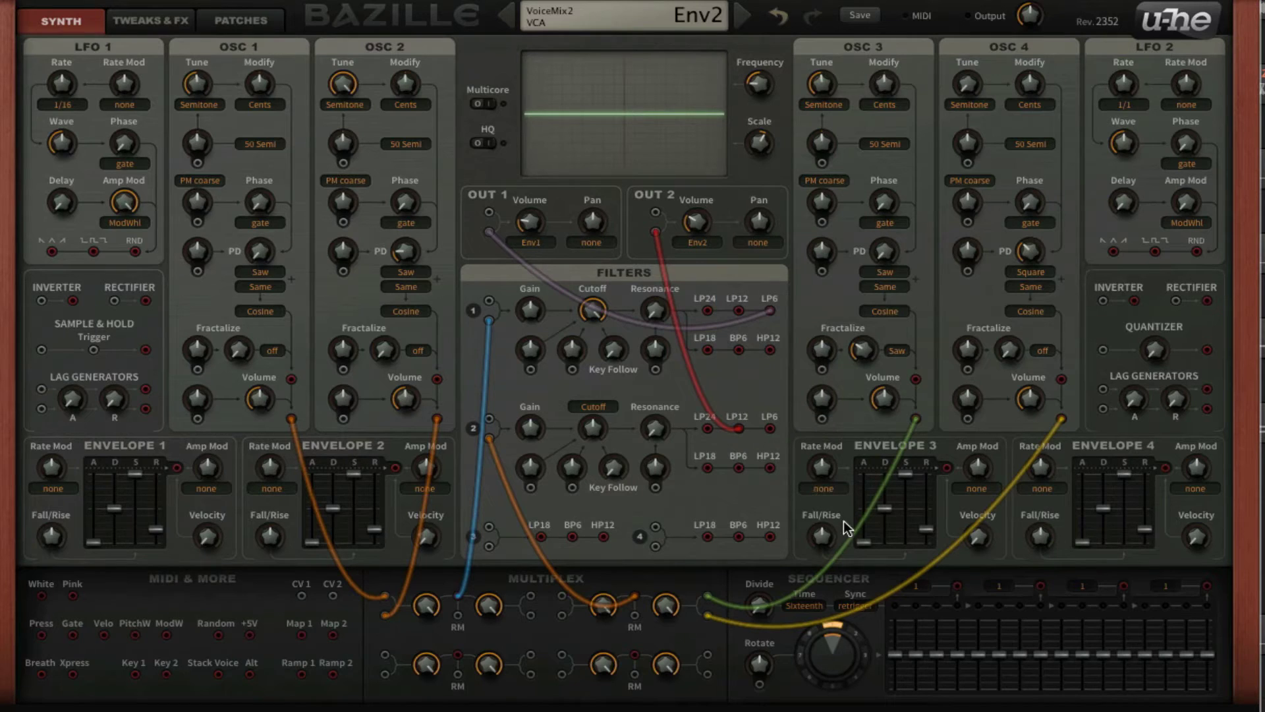
- Set Envelope 3's sustain to 0, then raise Envelope 2's attack slightly and lower its sustain and release to minimum
drag(899, 486, 884, 553)
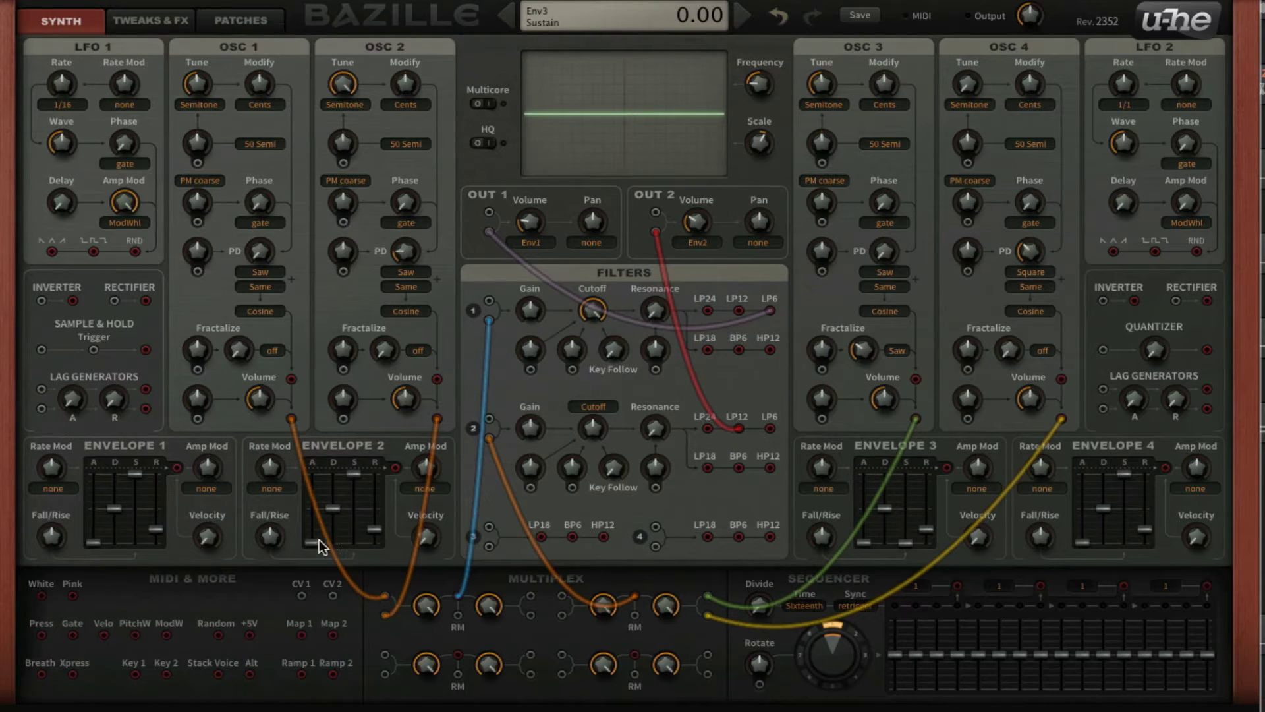
drag(318, 541, 315, 517)
drag(355, 476, 381, 572)
drag(374, 528, 374, 587)
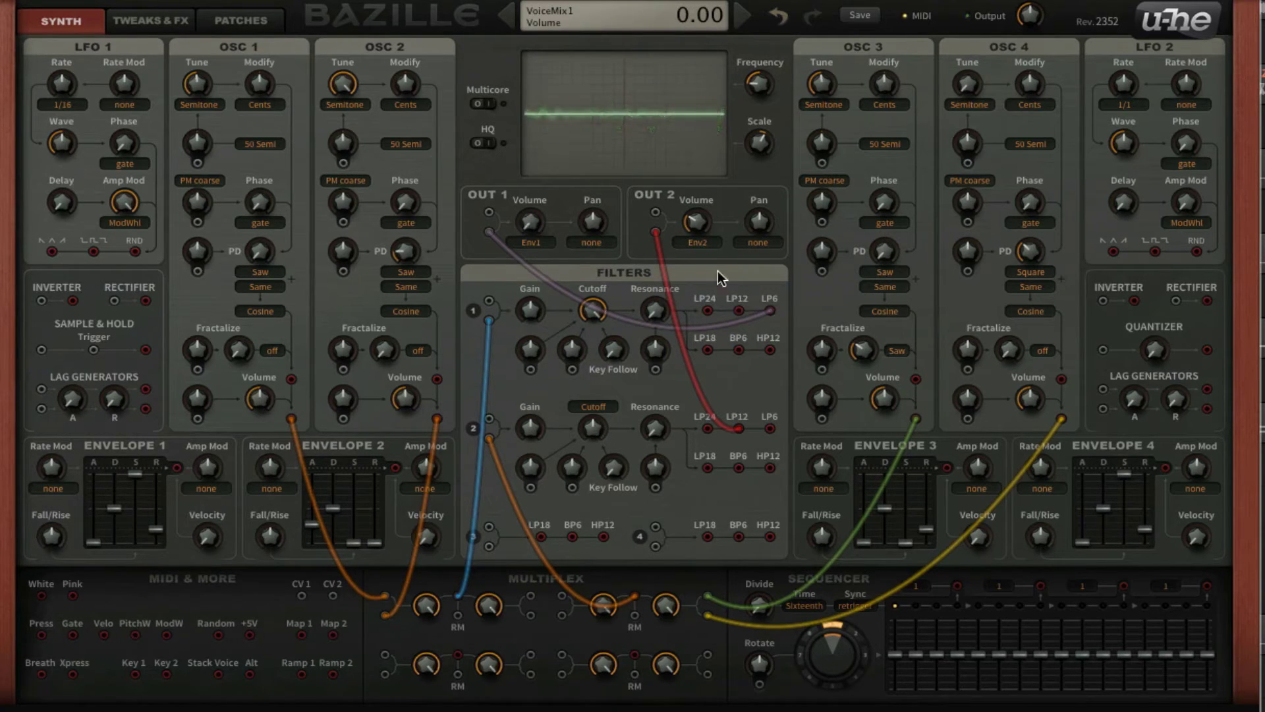
- Set Filter 2's cutoff to 96 and raise Envelope 2's release slightly
scroll(695, 227, up, 3)
drag(596, 435, 542, 459)
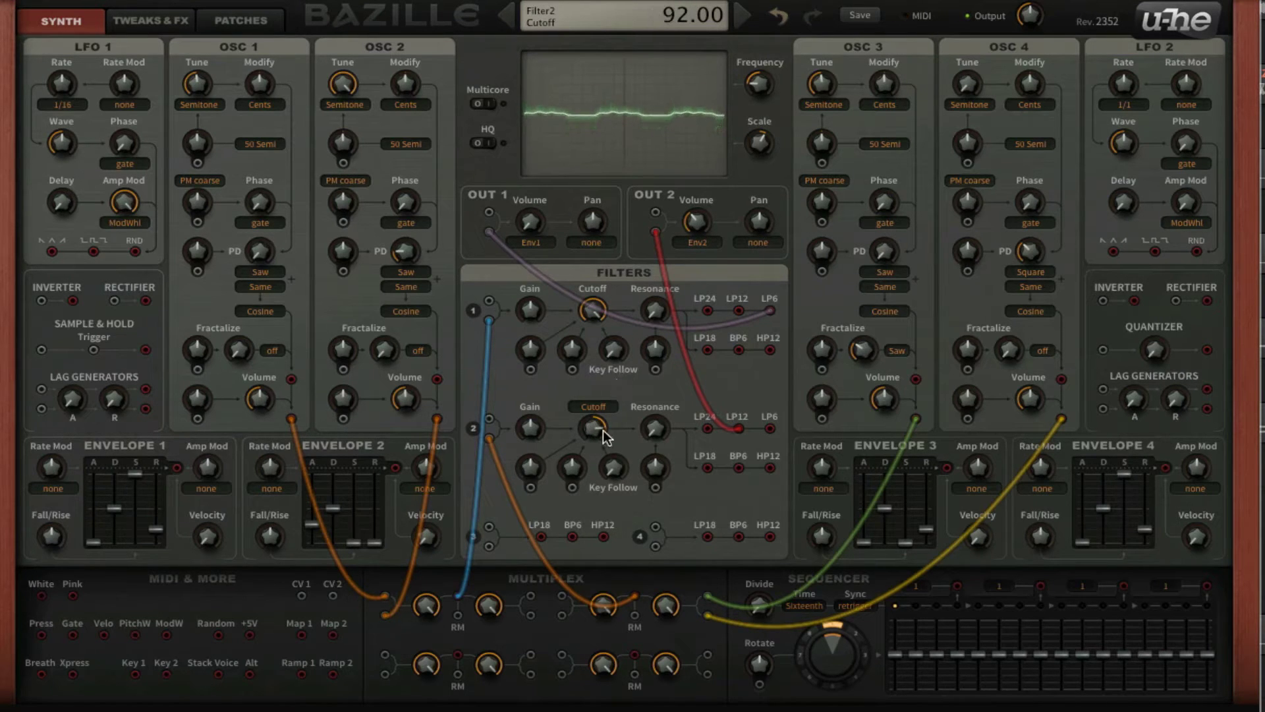
scroll(603, 423, up, 2)
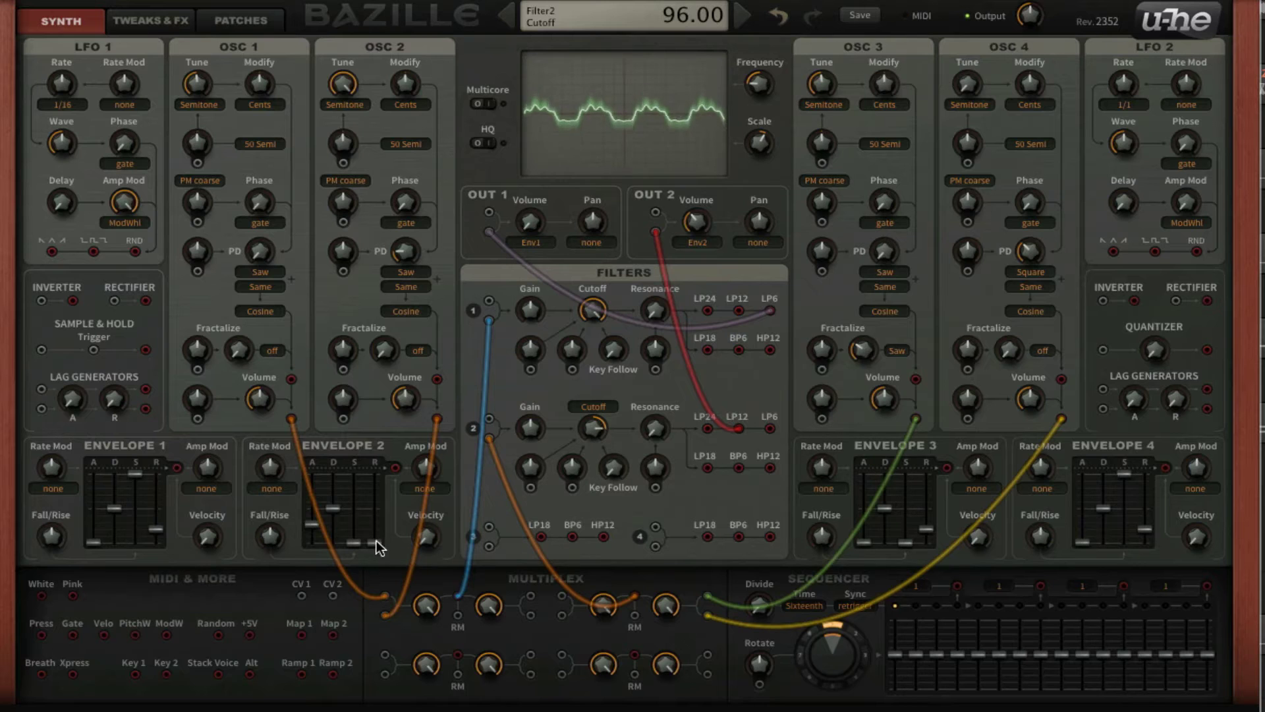
drag(375, 541, 312, 522)
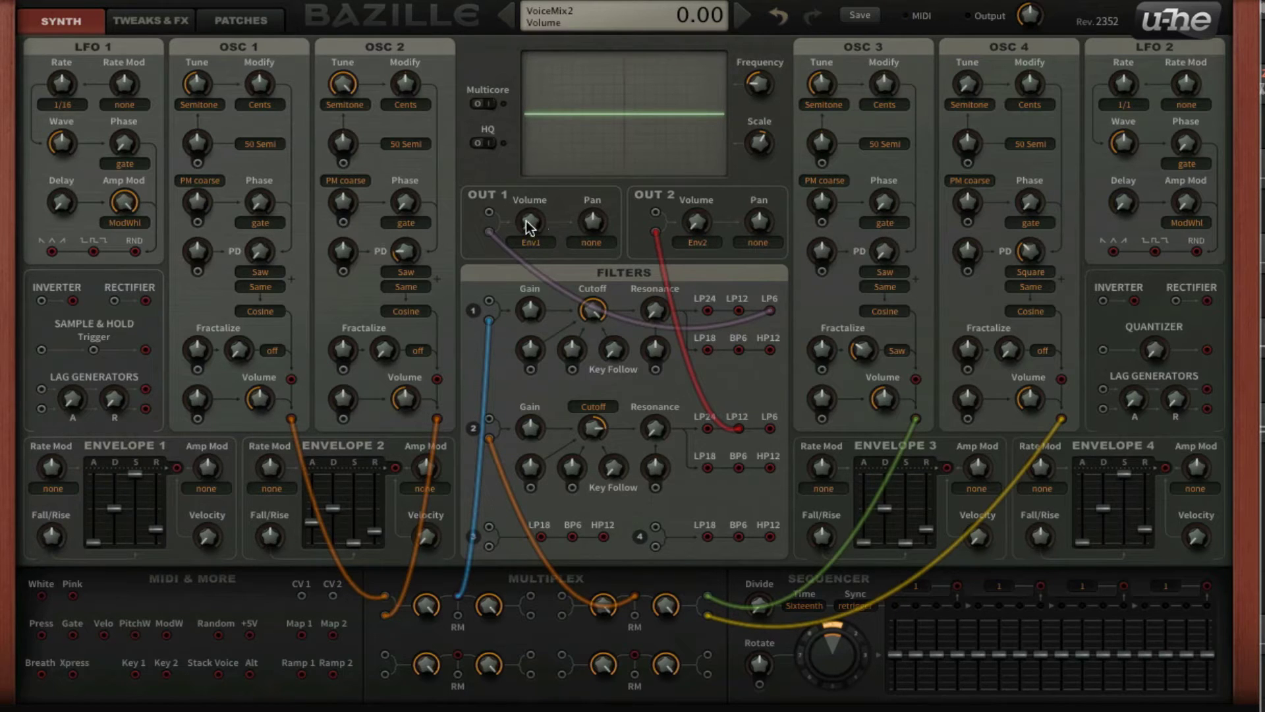
- Set the Out 1 volume to 24, and give Envelope 1 minimum sustain and a decay of 40
drag(528, 222, 528, 169)
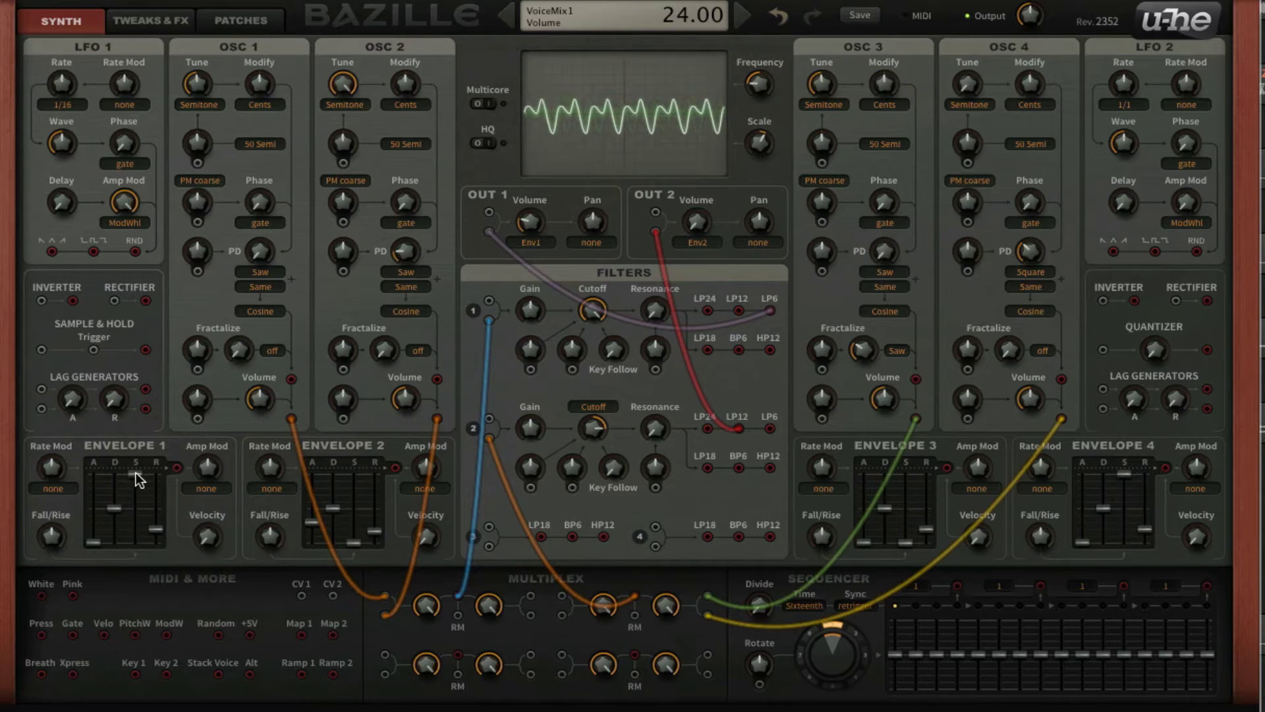
drag(136, 473, 141, 566)
drag(116, 511, 124, 512)
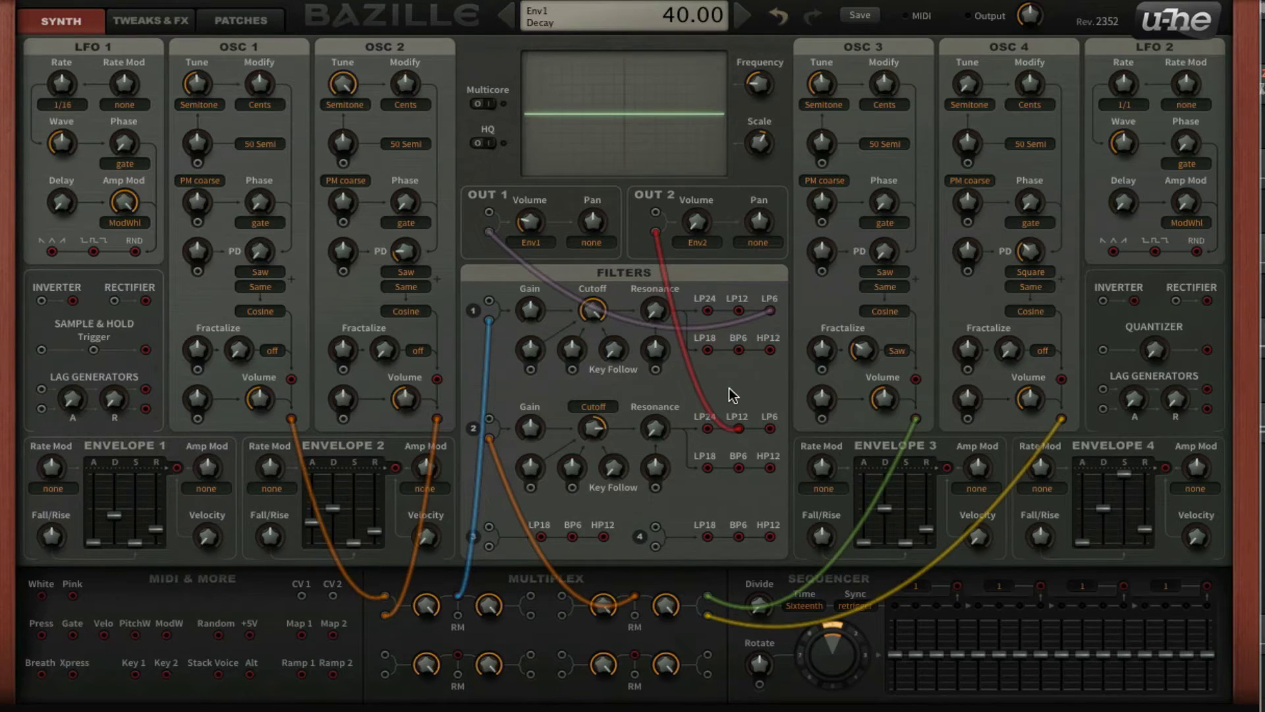
- Balance the outputs with Out 1 volume at 28.50 and Out 2 at 18.50, and set Filter 2's cutoff to 136
mouse_move(697, 222)
mouse_down()
mouse_move(720, 164)
mouse_move(700, 169)
mouse_move(689, 222)
mouse_up()
drag(529, 222, 550, 223)
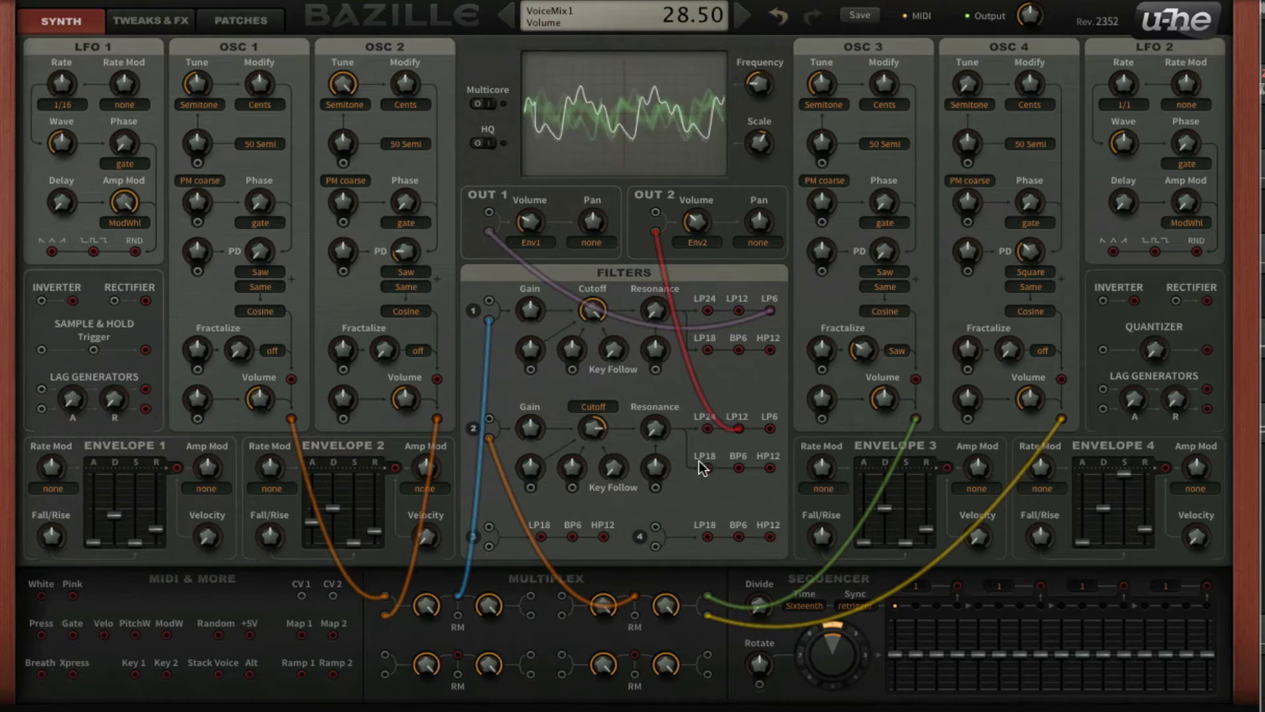
drag(593, 430, 598, 412)
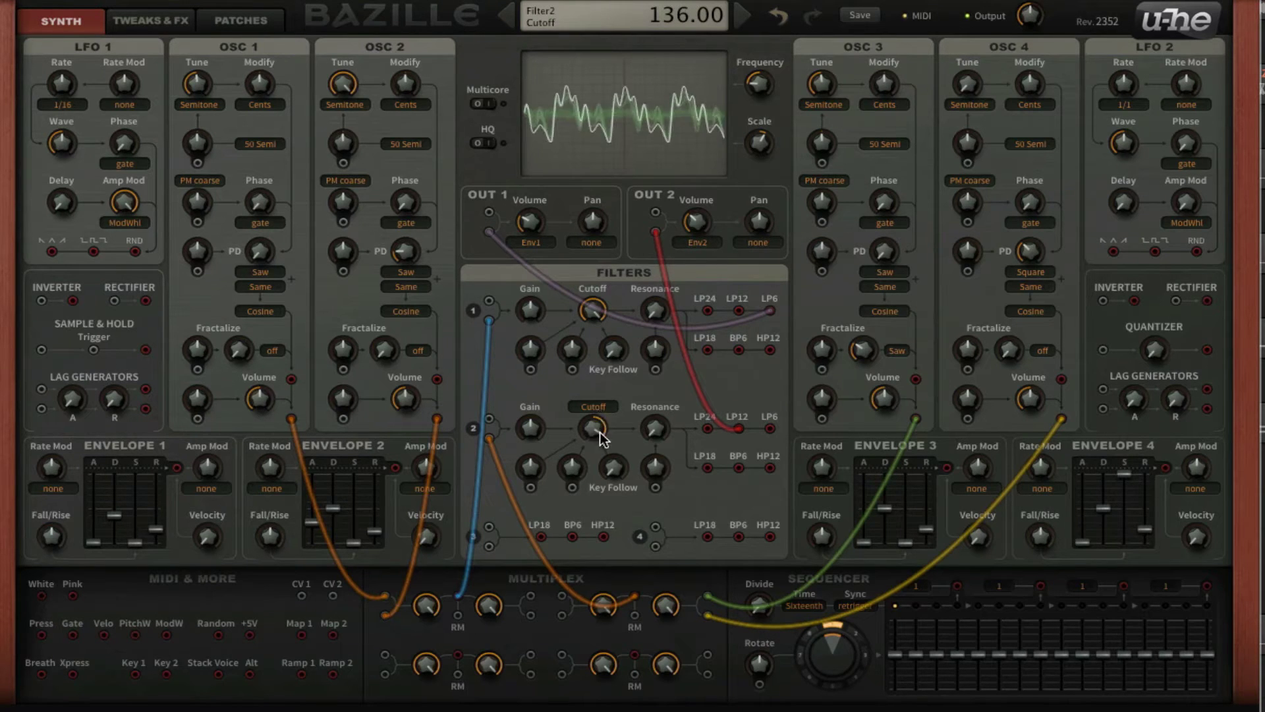
drag(687, 219, 700, 253)
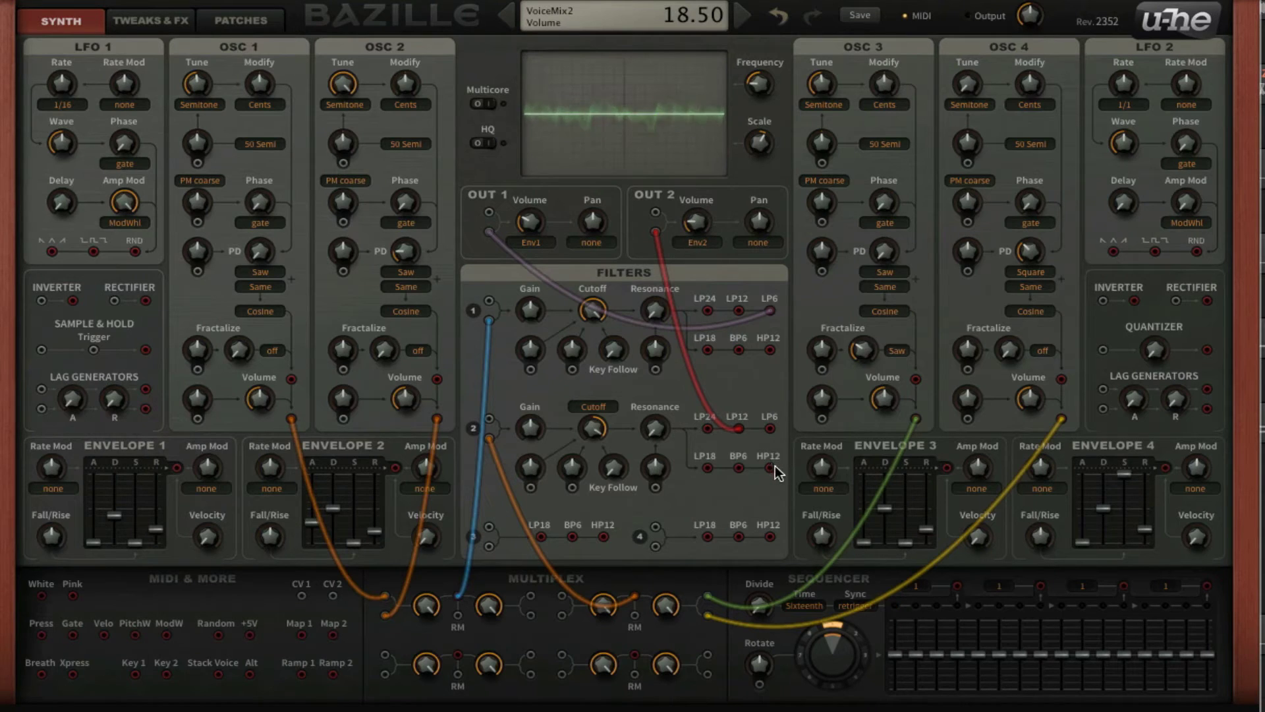
- Route Filter 2's HP12 output to the free Out 2 input, lower Filter 2's cutoff and raise its resonance
drag(785, 454, 701, 369)
drag(593, 428, 599, 465)
drag(671, 429, 665, 374)
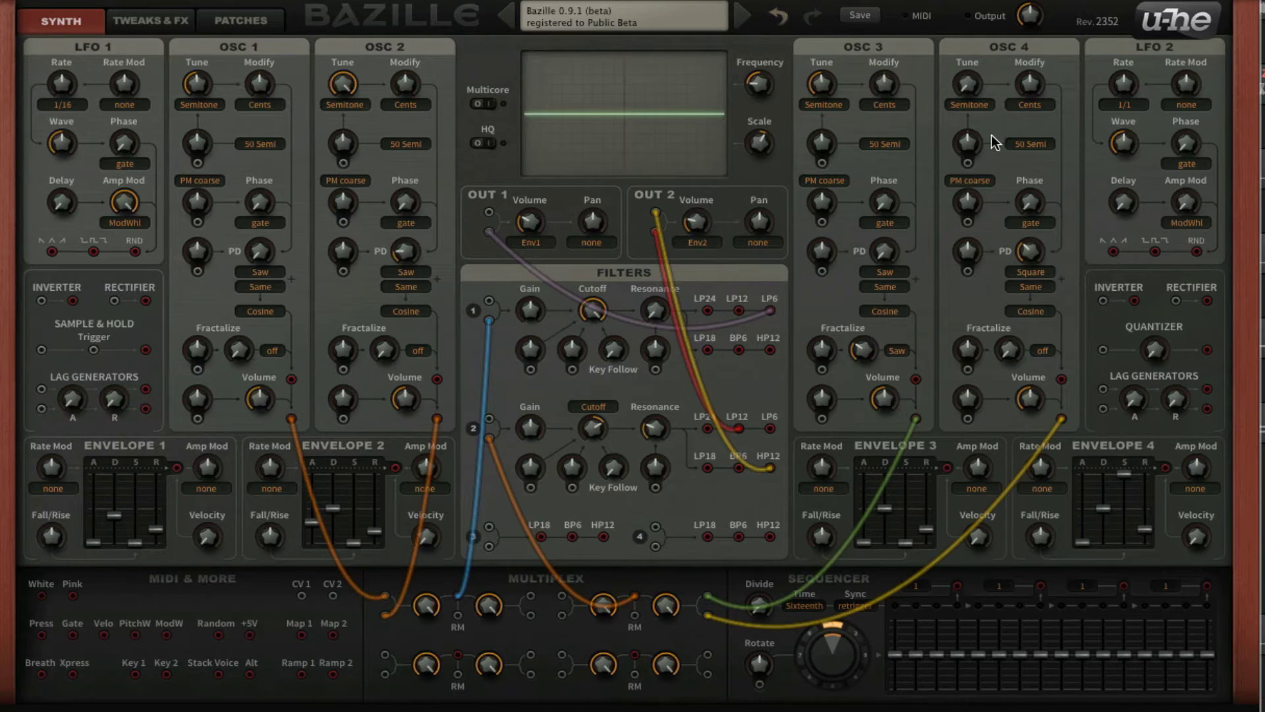
- Set the LFO 1 vibrato amount in the tune controls to 0
click(165, 19)
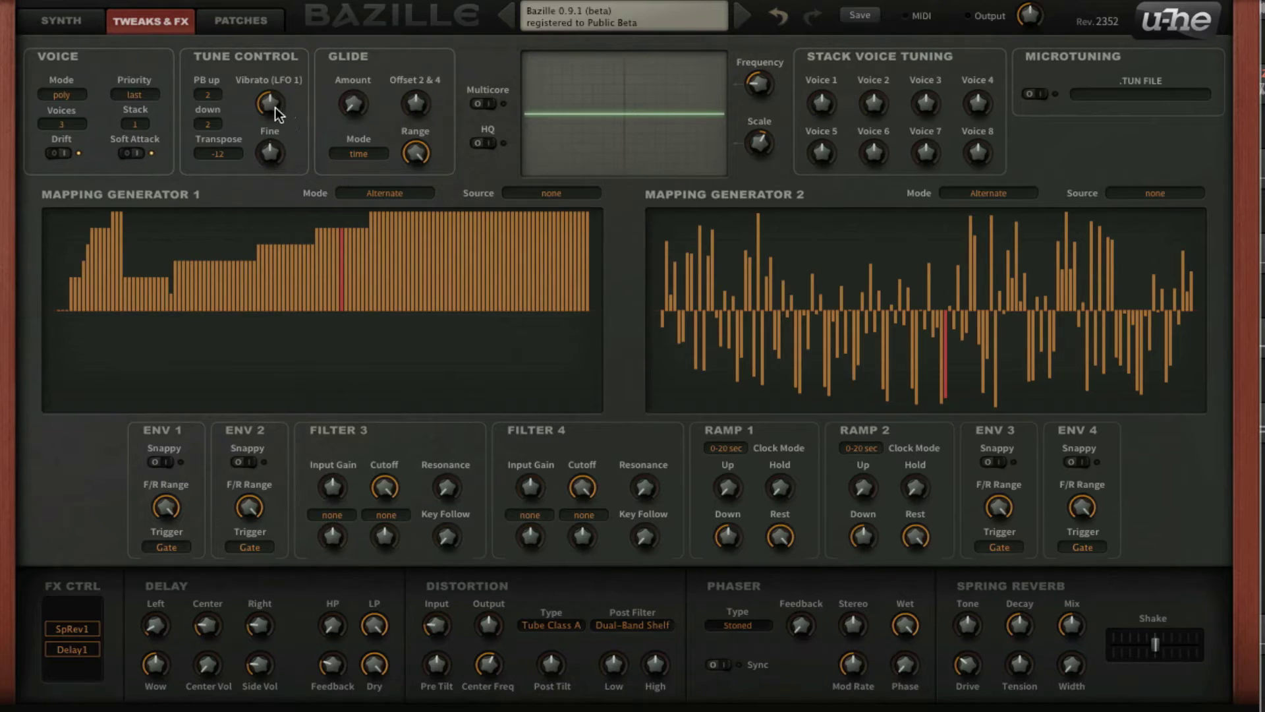
drag(269, 104, 283, 174)
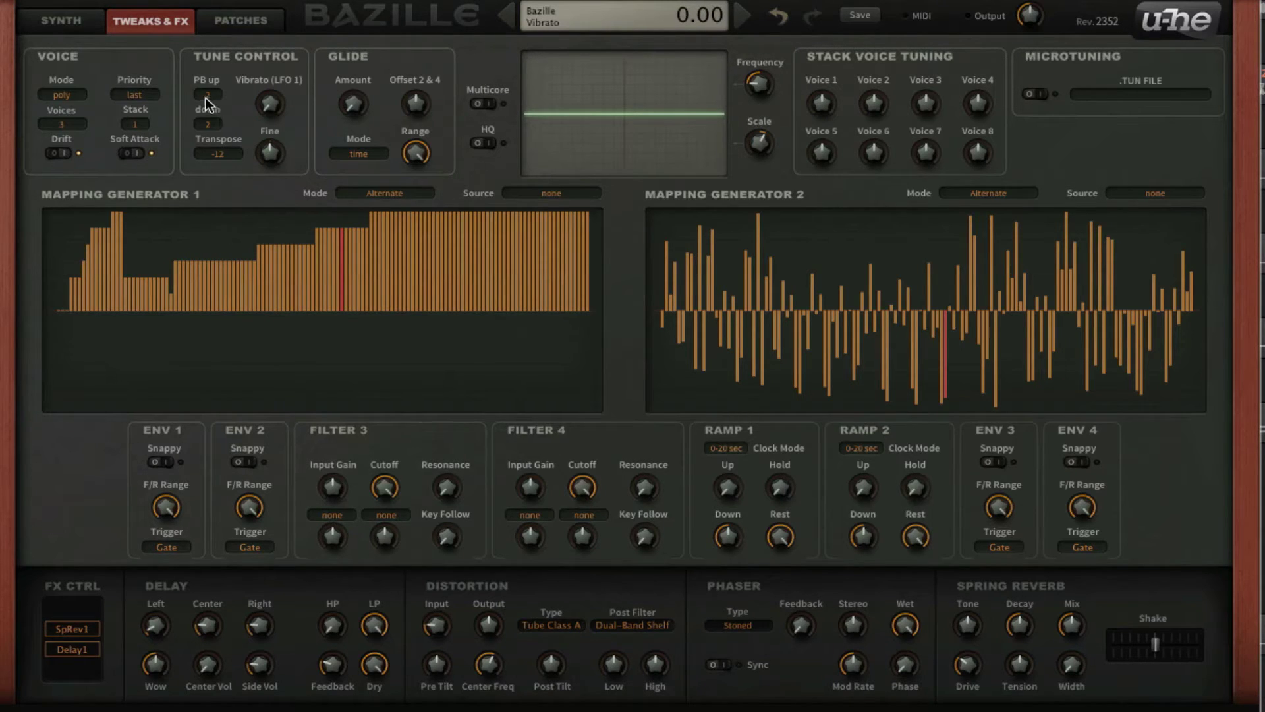
- Patch the first LFO 2 output to the frequency modulation inputs of Osc 4, Osc 3, Osc 2 and Osc 1
click(99, 21)
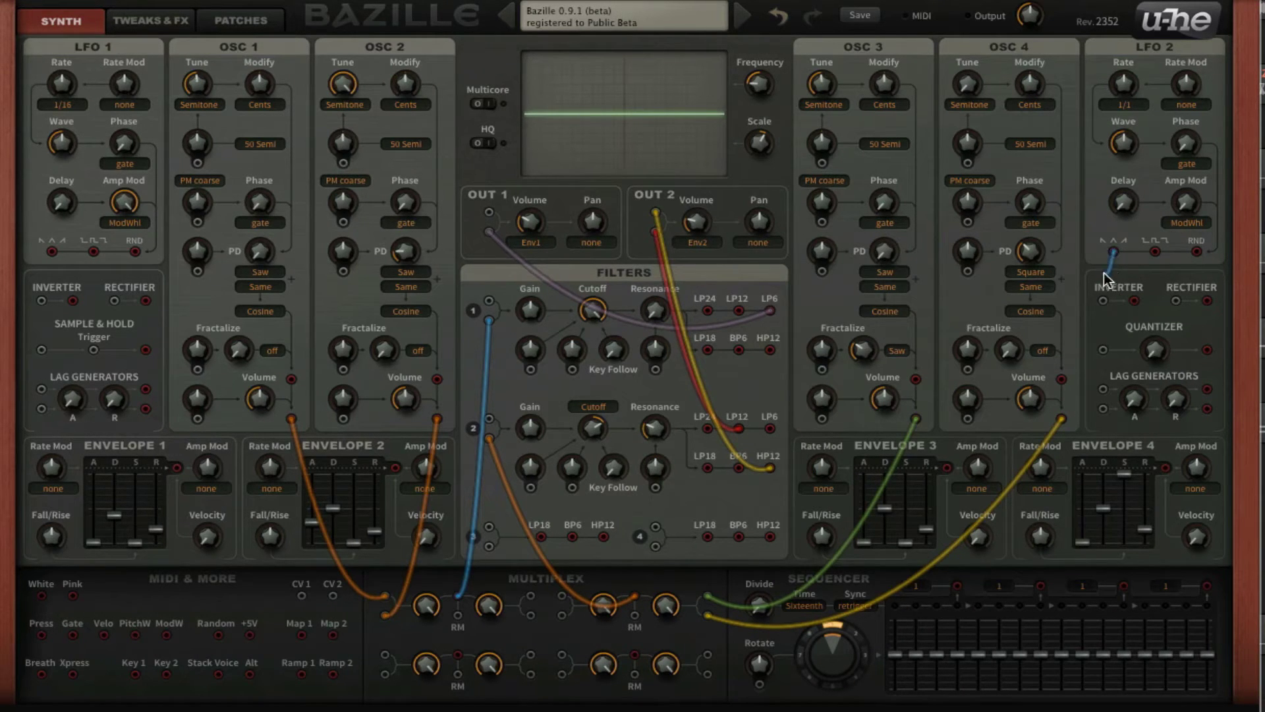
drag(1104, 272, 970, 160)
drag(1116, 251, 823, 168)
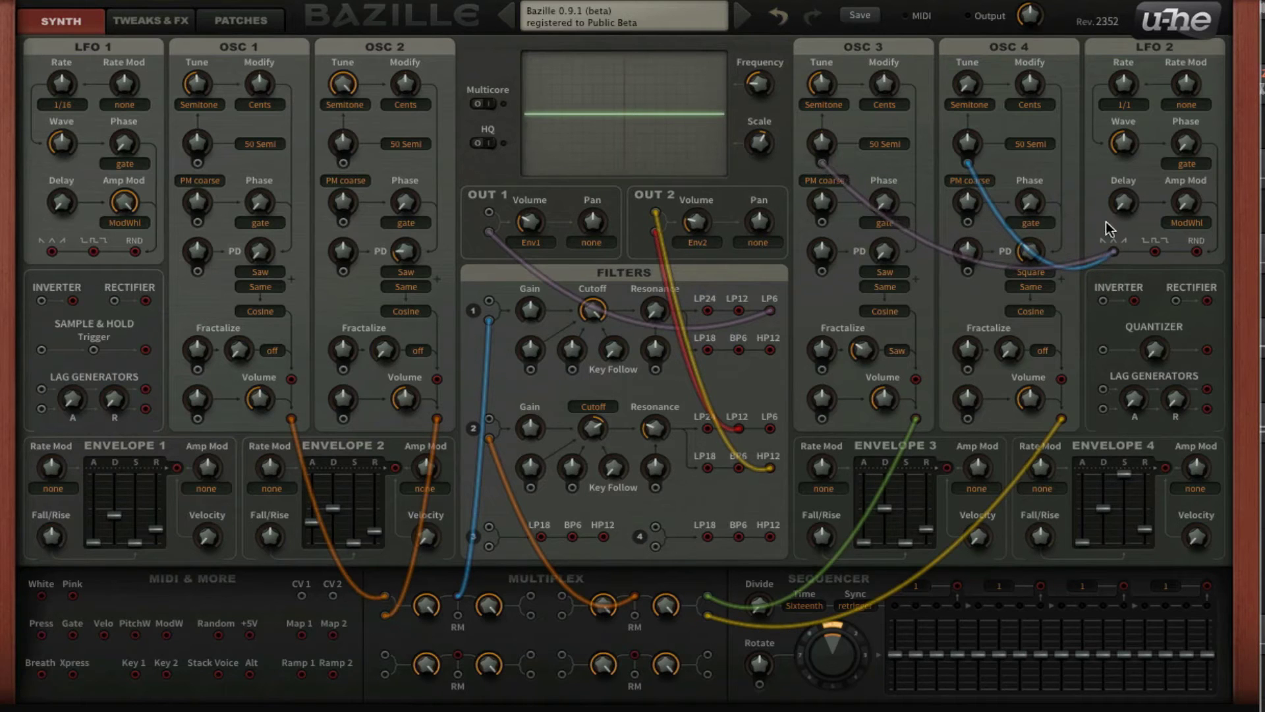
drag(1113, 251, 345, 161)
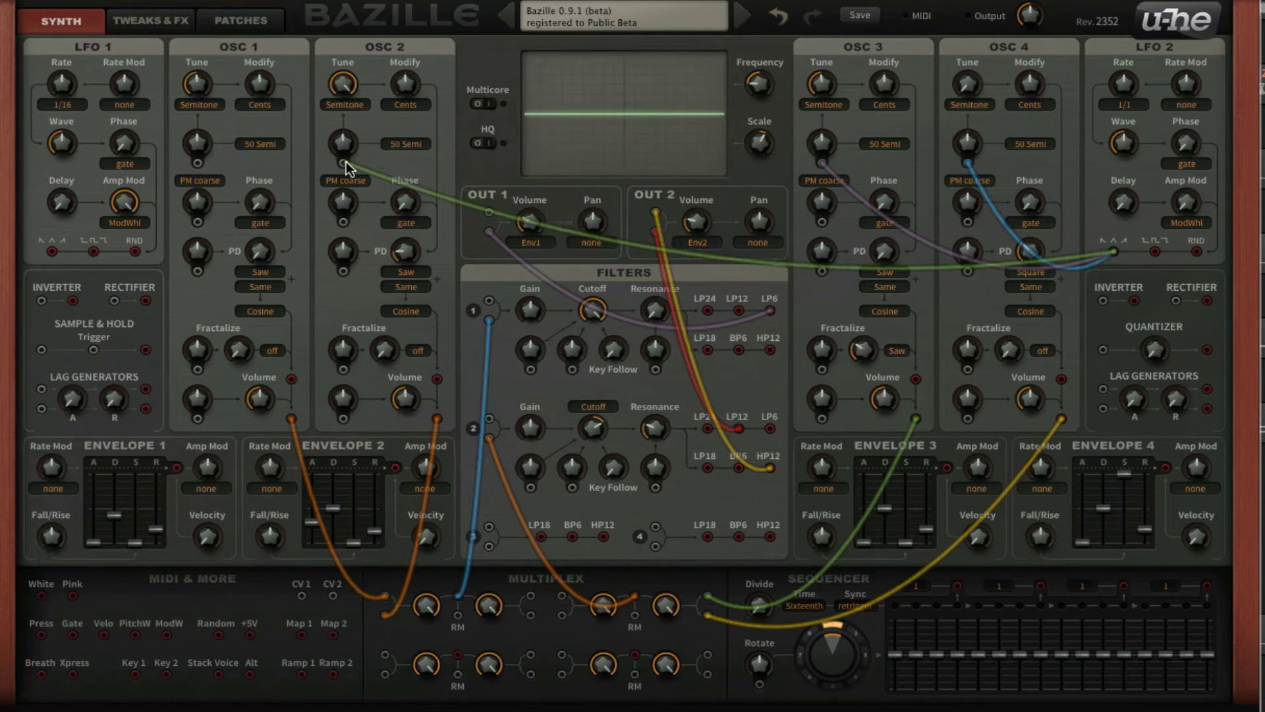
drag(1114, 251, 196, 162)
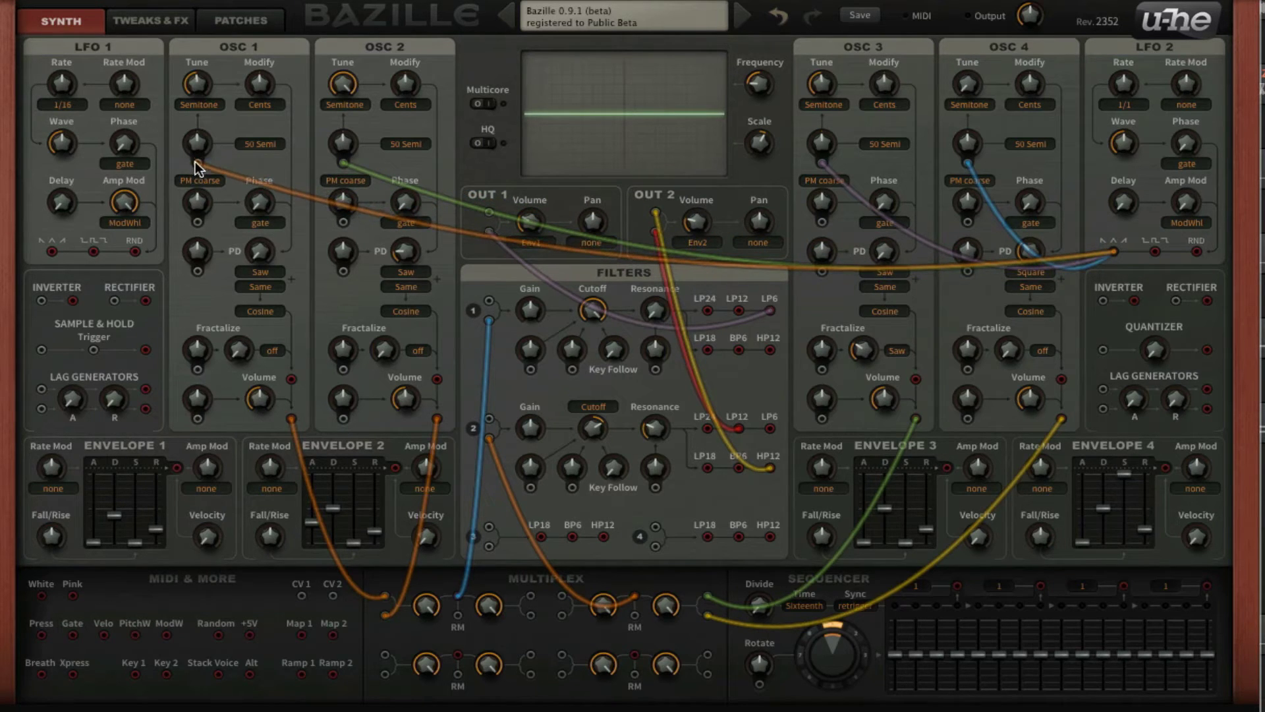
- Set the frequency modulation range of all four oscillators to Cents
click(1042, 143)
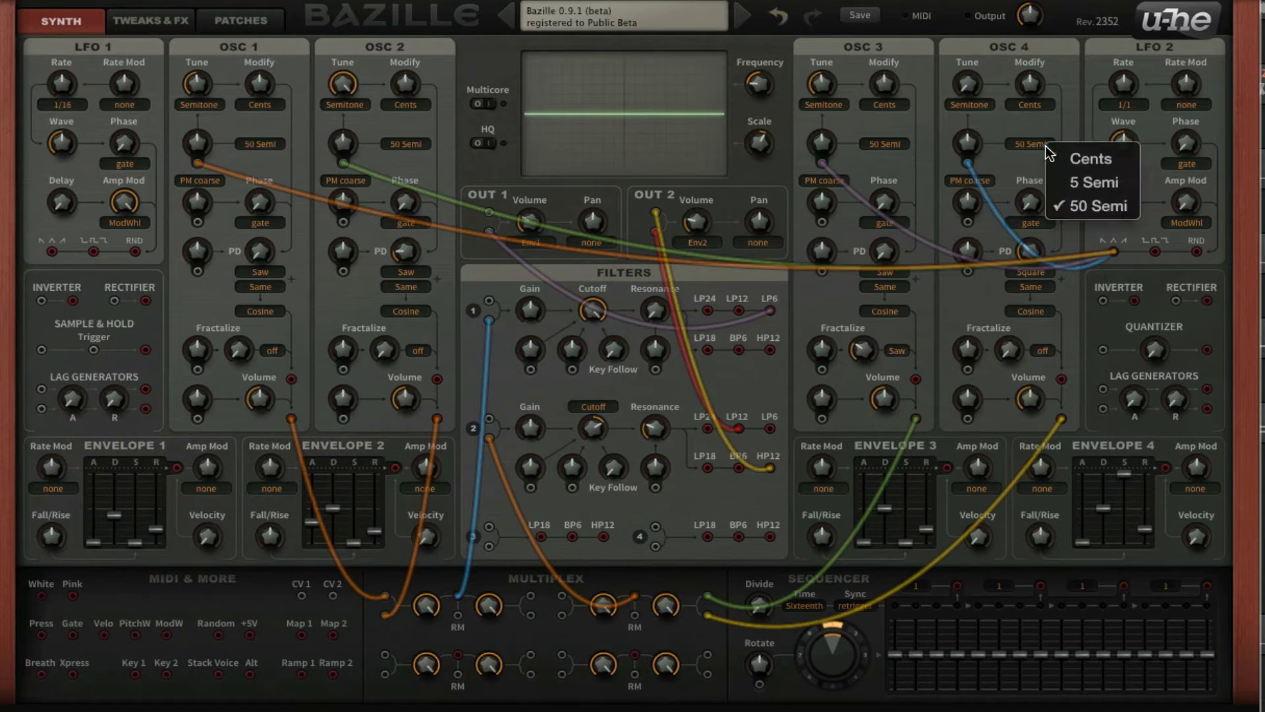
click(1100, 160)
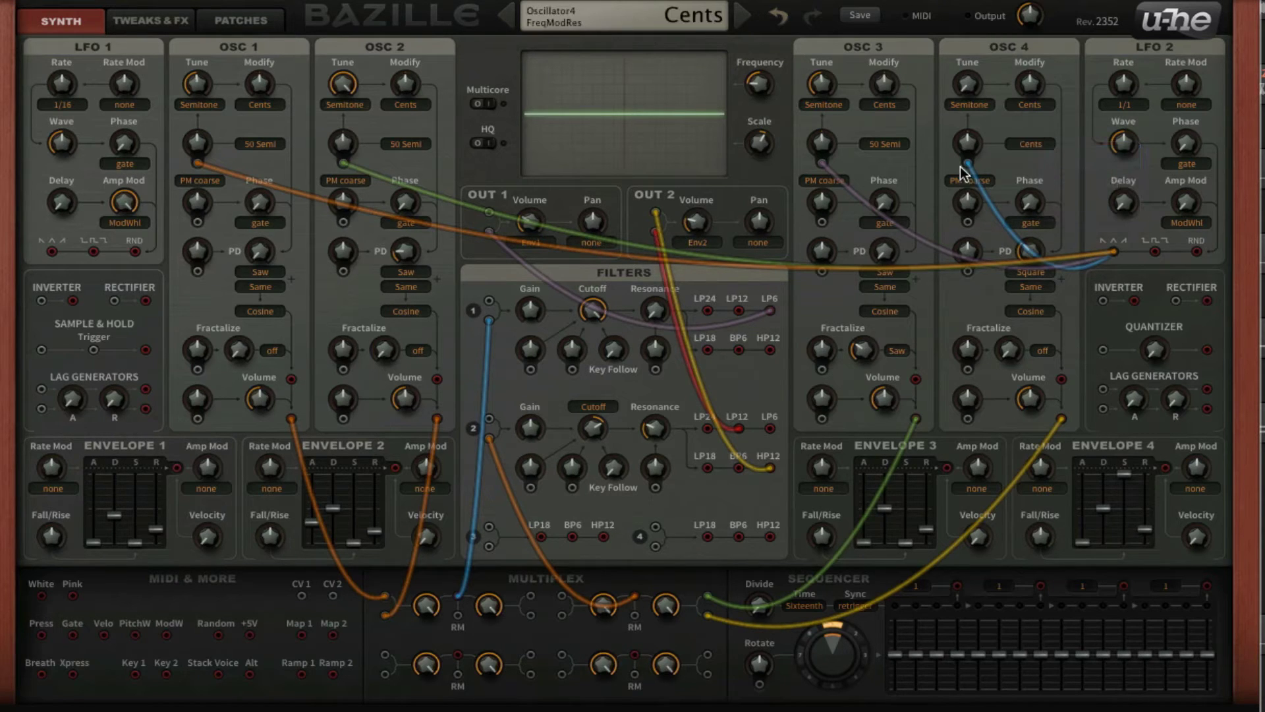
click(903, 145)
click(949, 159)
click(414, 144)
click(438, 158)
click(264, 143)
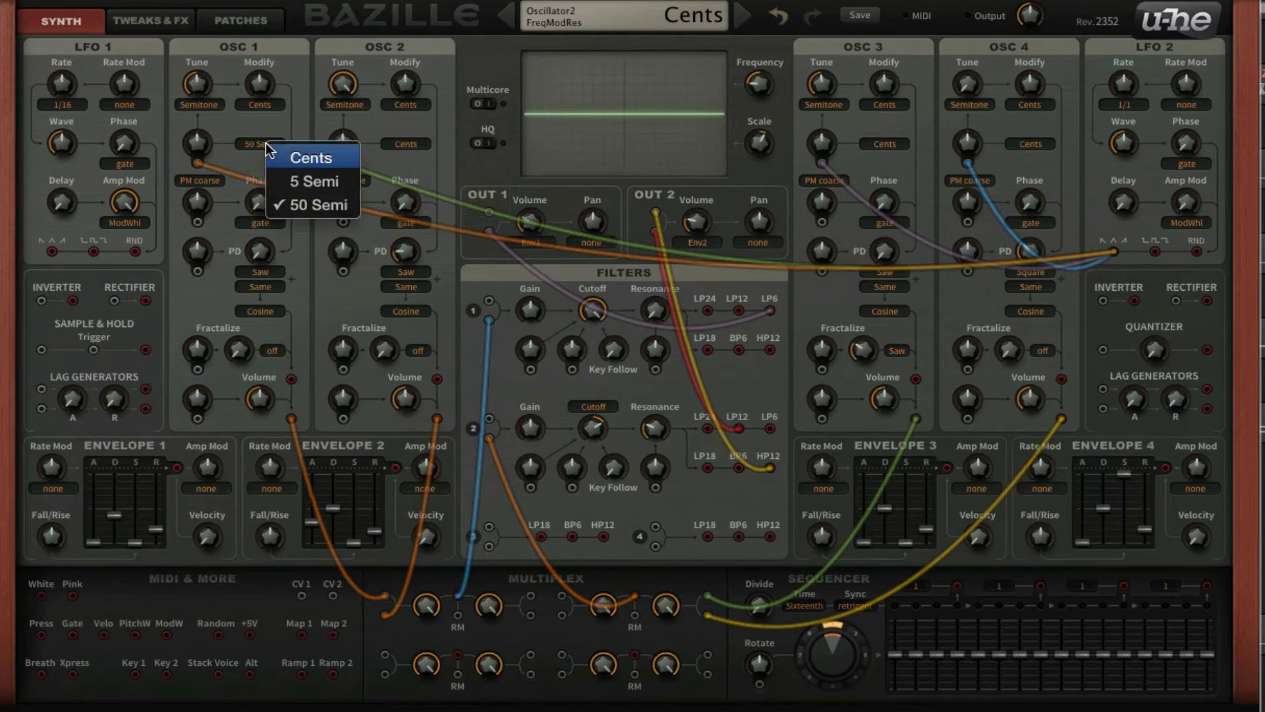
click(293, 158)
- Apply small frequency modulation depths to the oscillators, with Osc 4 at -5
scroll(198, 144, up, 5)
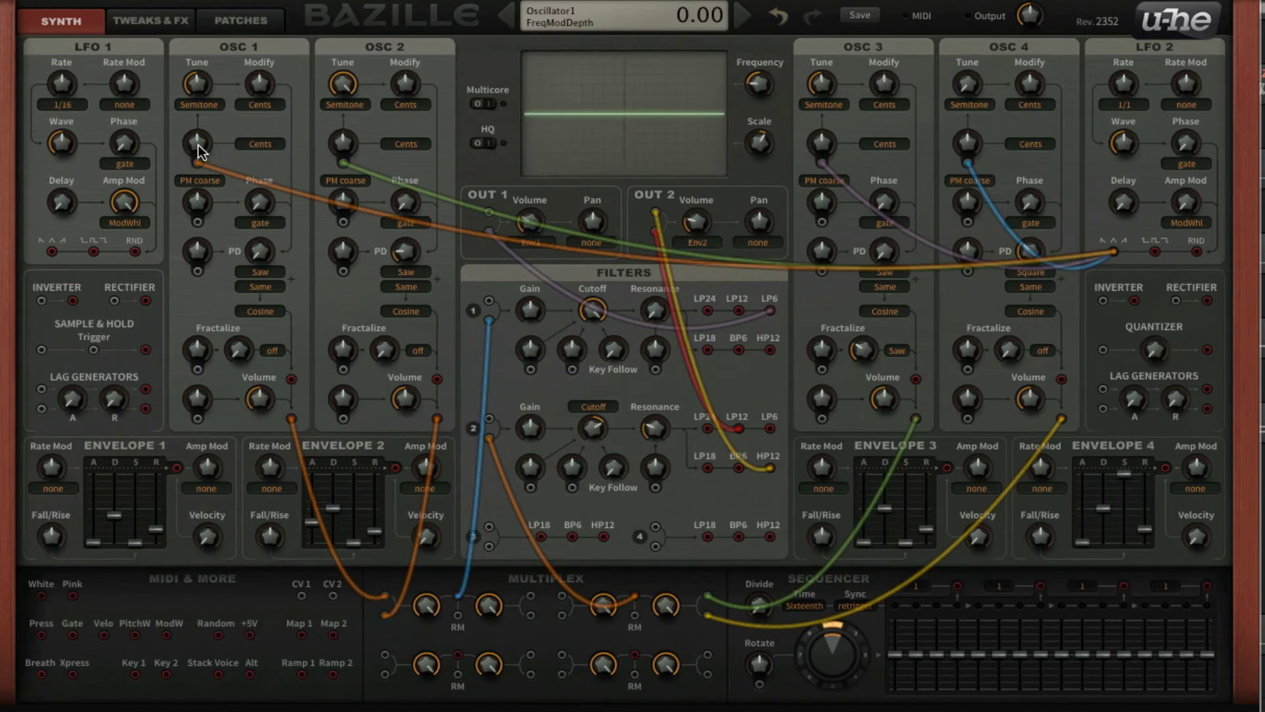
scroll(340, 143, down, 3)
scroll(825, 141, up, 4)
scroll(968, 144, down, 5)
- Set LFO 2's rate base to 0.1s and its amplitude modulation source to none
click(1126, 105)
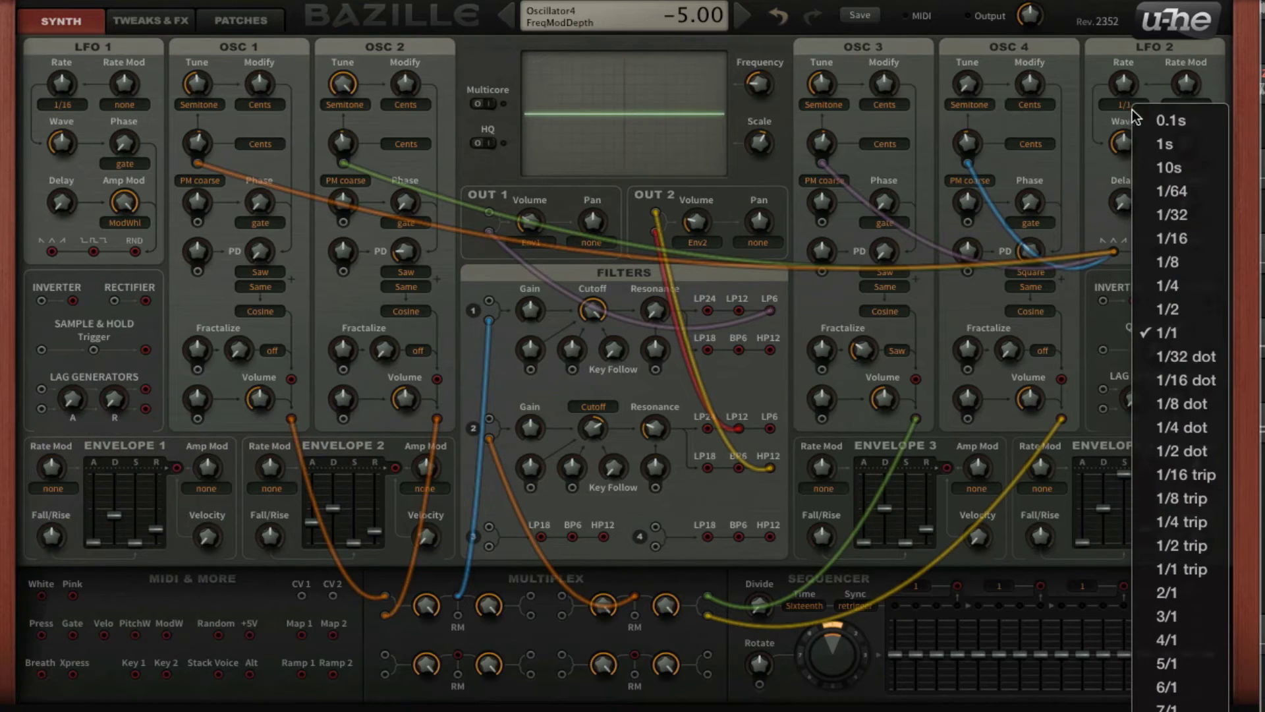
click(1199, 120)
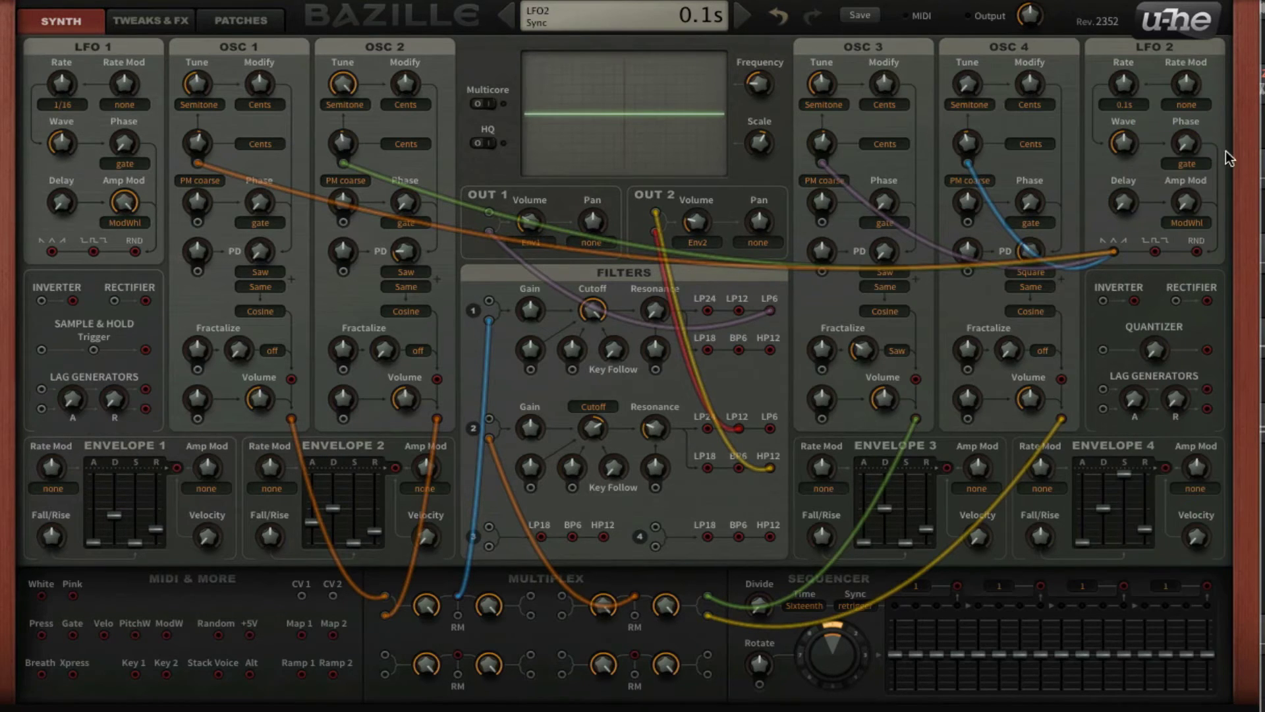
click(1185, 220)
click(1236, 198)
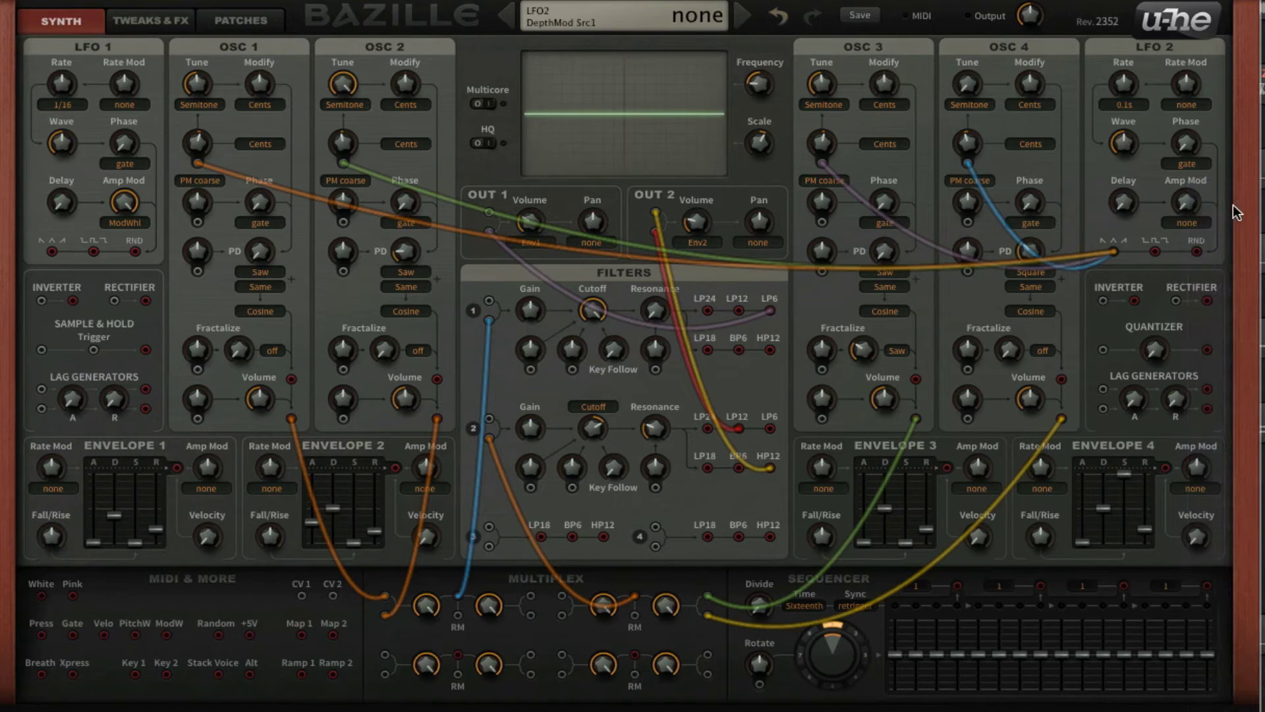
- Set LFO 2's rate to 0.50, reset its amplitude modulation amount and add some delay
drag(1188, 209, 1187, 182)
drag(1126, 84, 1126, 123)
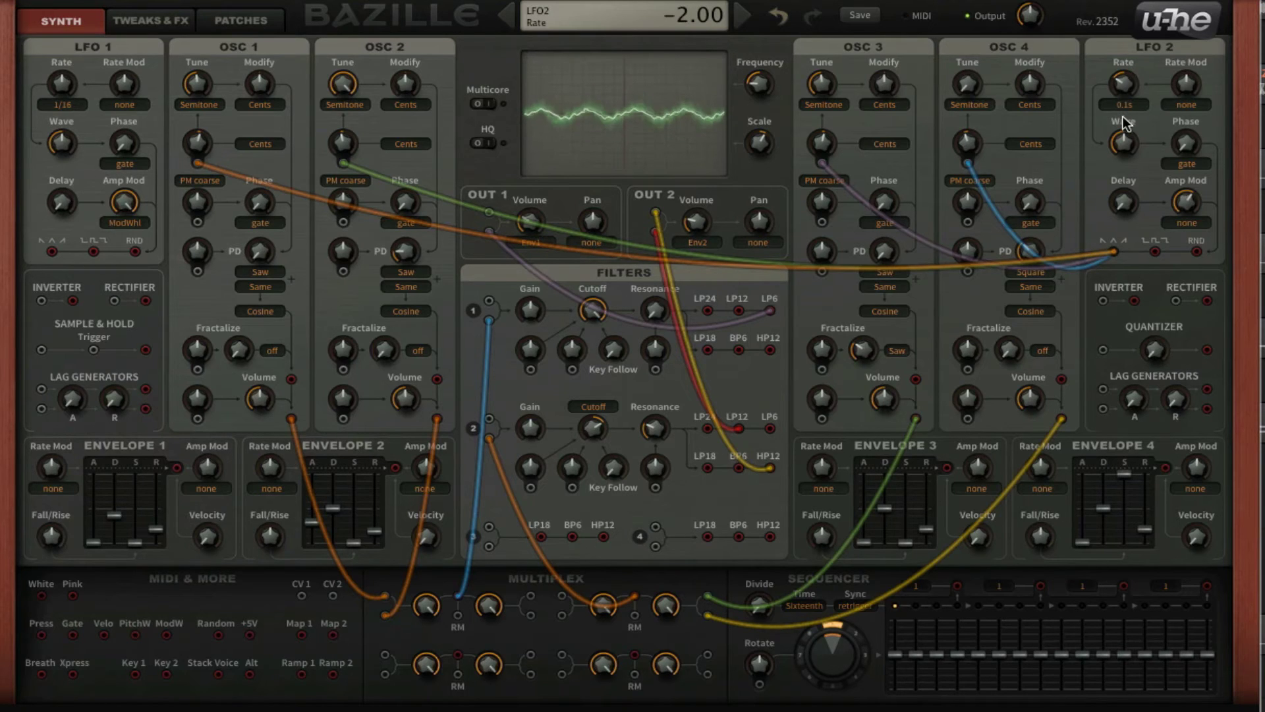
double_click(1193, 201)
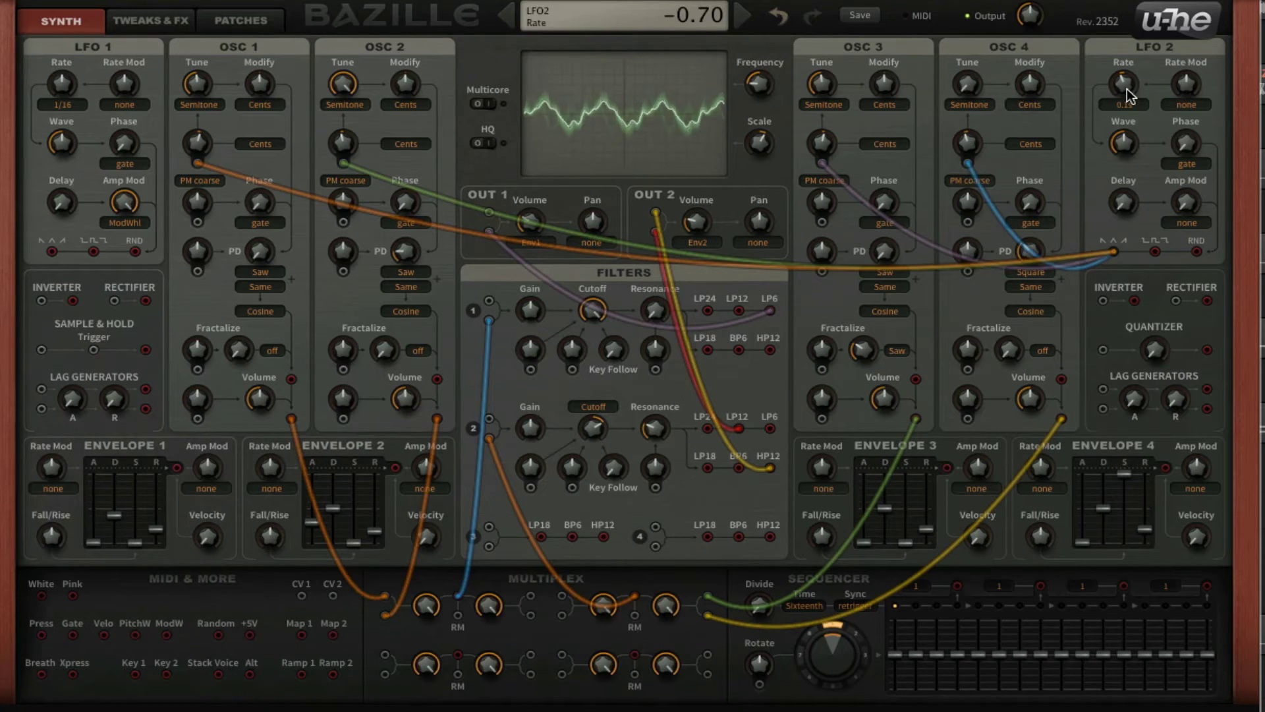
mouse_move(1129, 96)
mouse_down()
mouse_move(1137, 62)
mouse_move(1126, 97)
mouse_up()
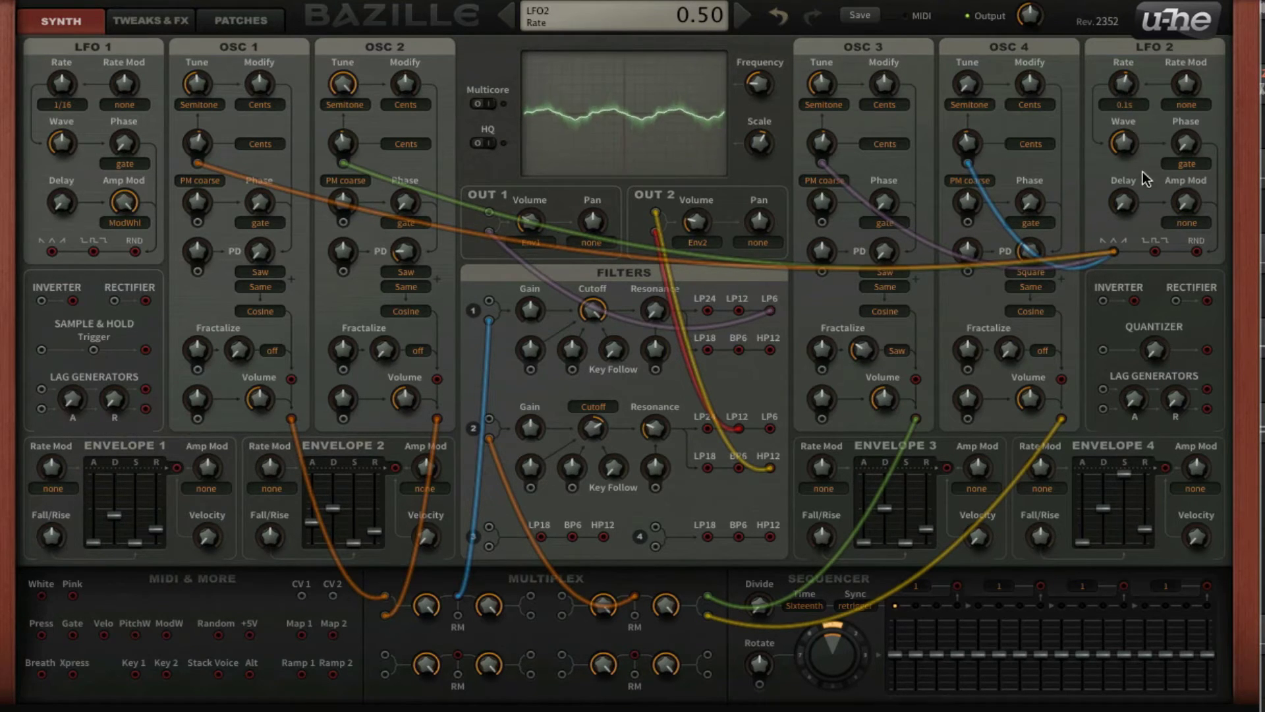
mouse_move(1126, 197)
mouse_down()
mouse_move(1140, 113)
mouse_move(1142, 182)
mouse_move(1128, 193)
mouse_up()
- Set the frequency modulation depth to 10 on Osc 3 and -9 on Osc 2, and take Osc 4 lower than -8
click(968, 143)
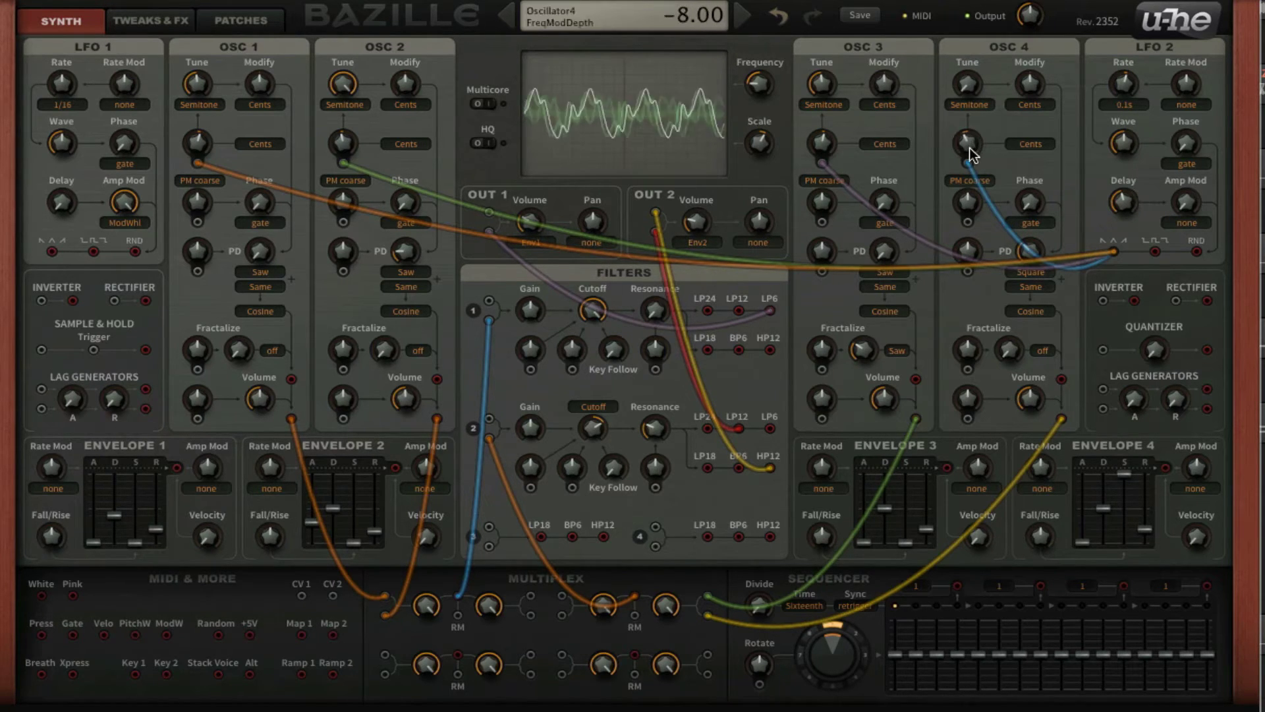
drag(970, 148, 968, 153)
drag(845, 150, 844, 138)
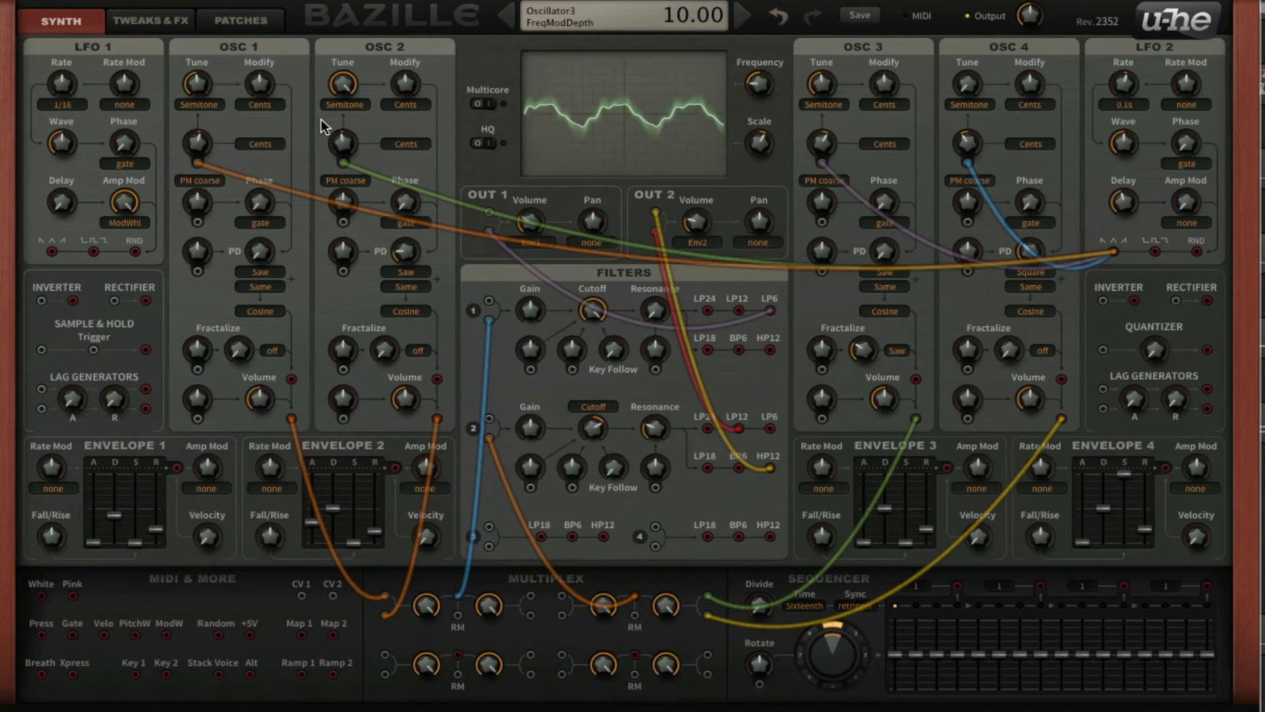
drag(343, 143, 339, 161)
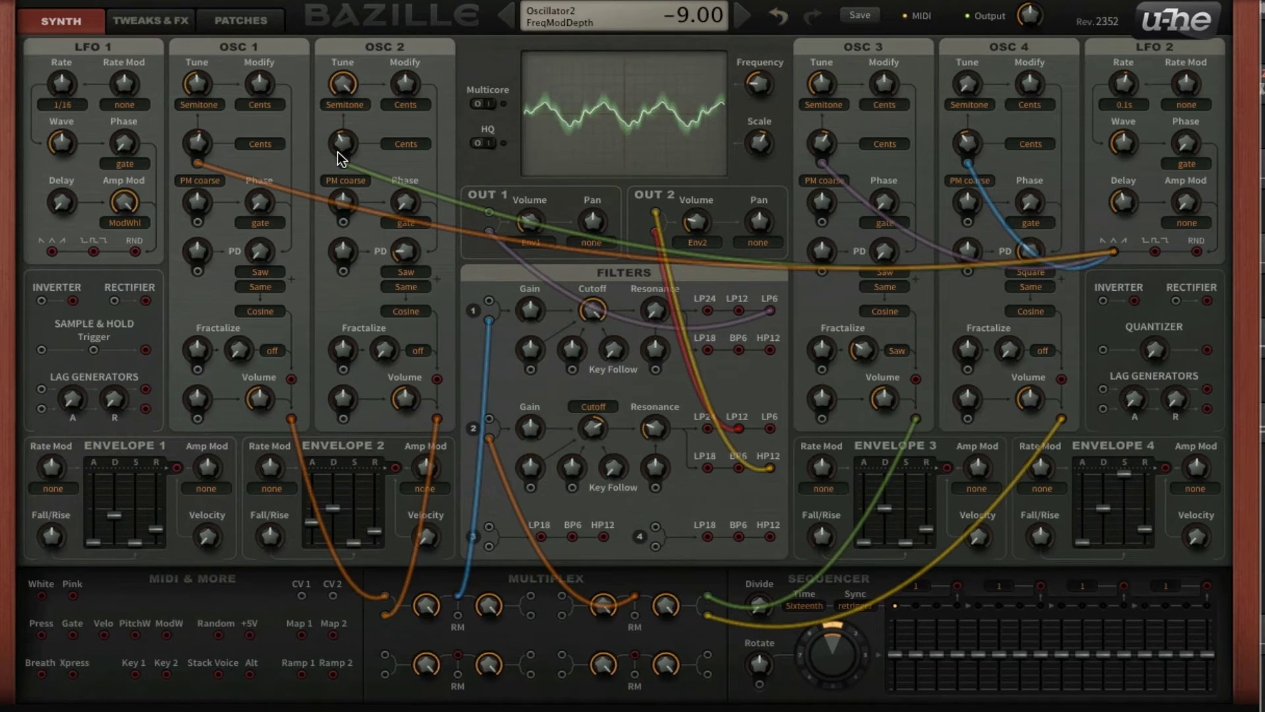
- Reduce LFO 2's delay and rate slightly, and turn Osc 1's frequency modulation depth negative
mouse_move(1123, 186)
mouse_down()
mouse_move(1133, 210)
mouse_move(1123, 204)
mouse_up()
drag(196, 147, 199, 176)
drag(1122, 86, 1123, 90)
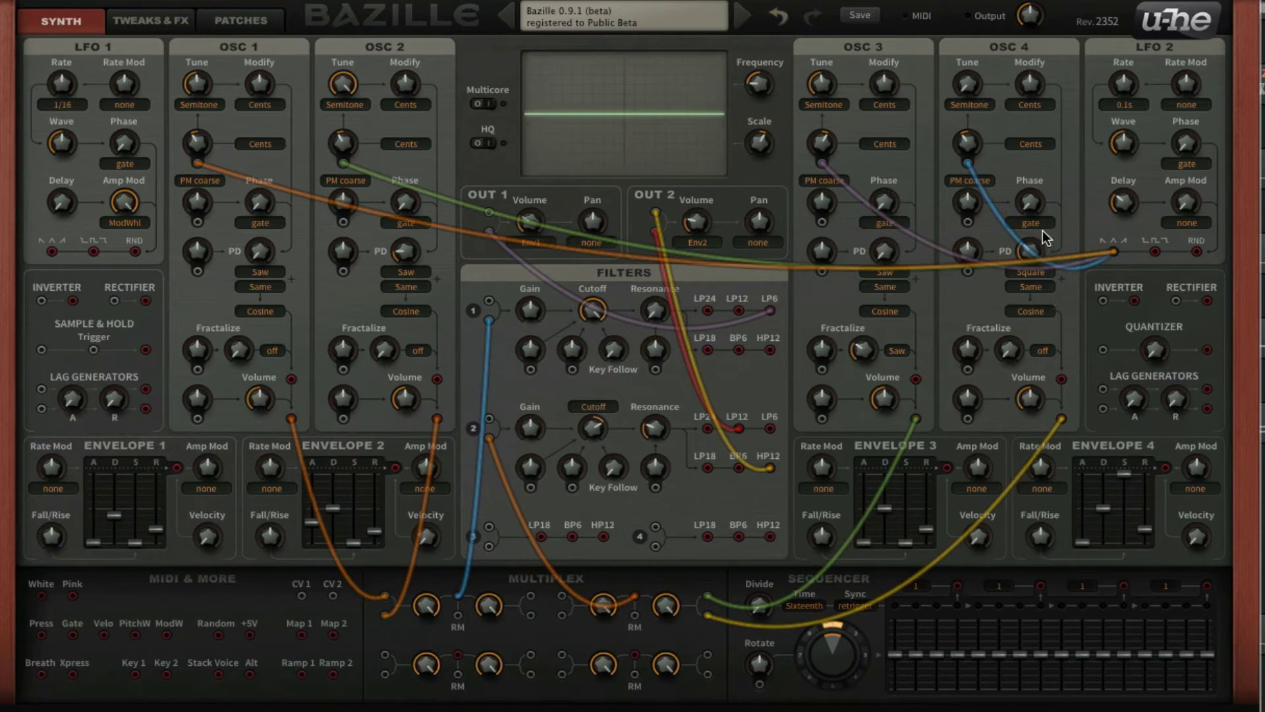
- Set the phase distortion amount to 42 on Osc 4 and 36 on Osc 3
drag(1038, 243, 1054, 226)
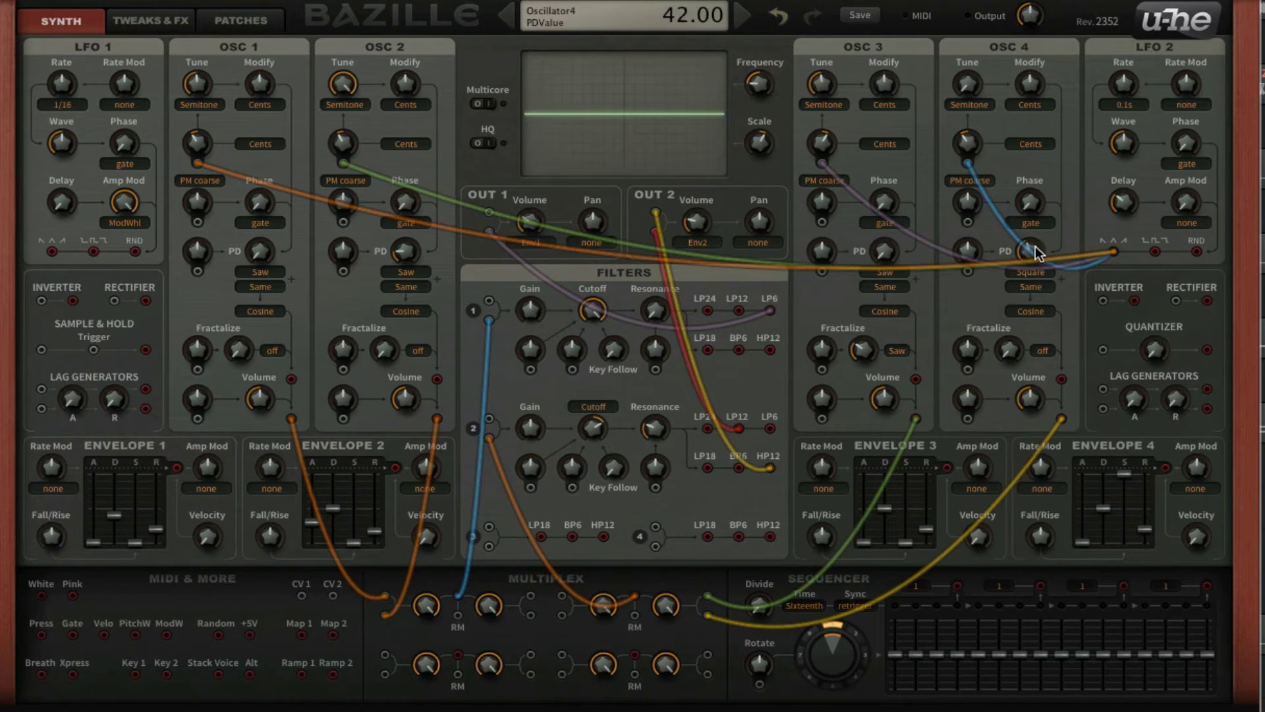
drag(892, 255, 894, 224)
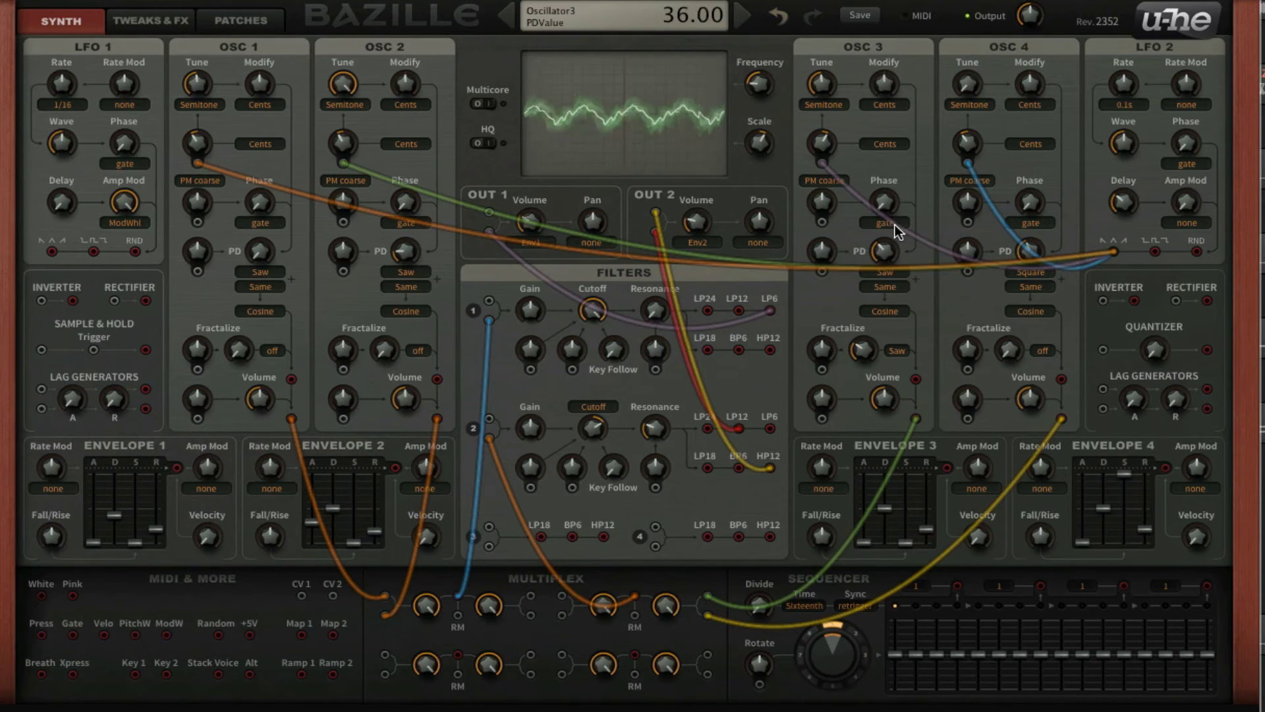
- Tune Osc 3 up to 24 semitones, with its volume at 33 and phase distortion at 34.50
click(825, 106)
click(824, 85)
drag(823, 84, 878, 28)
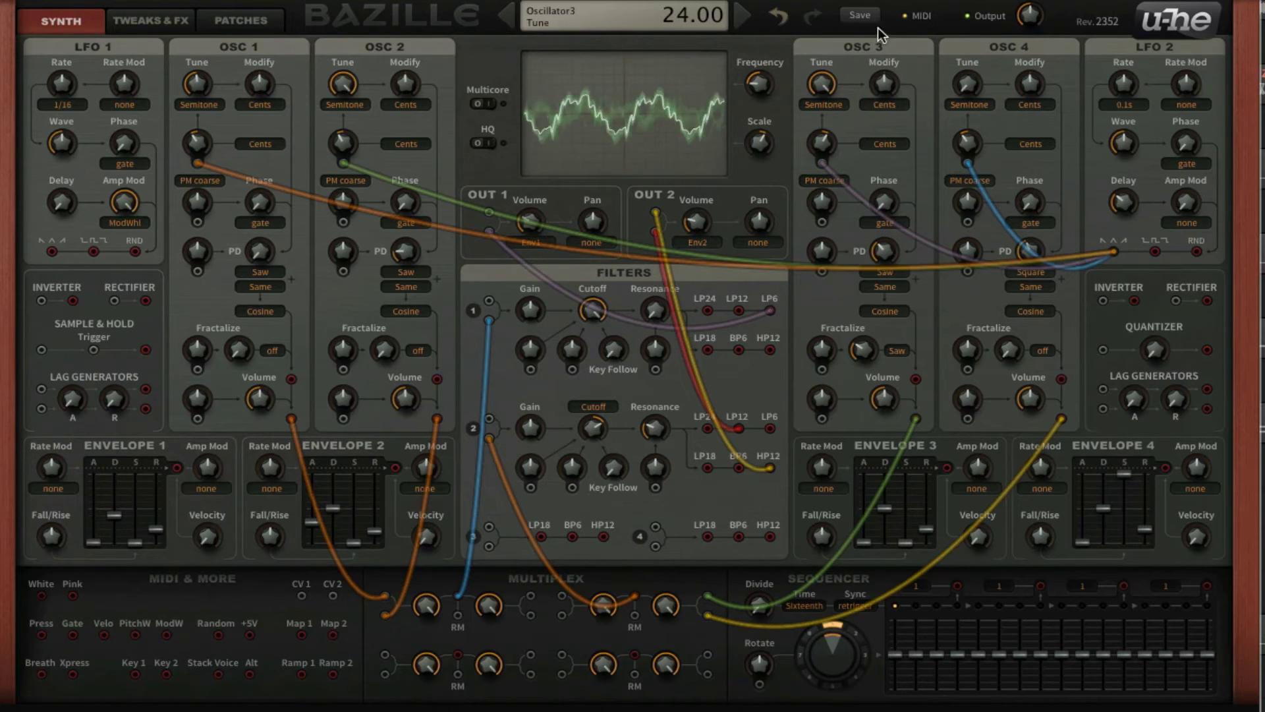
drag(890, 399, 886, 421)
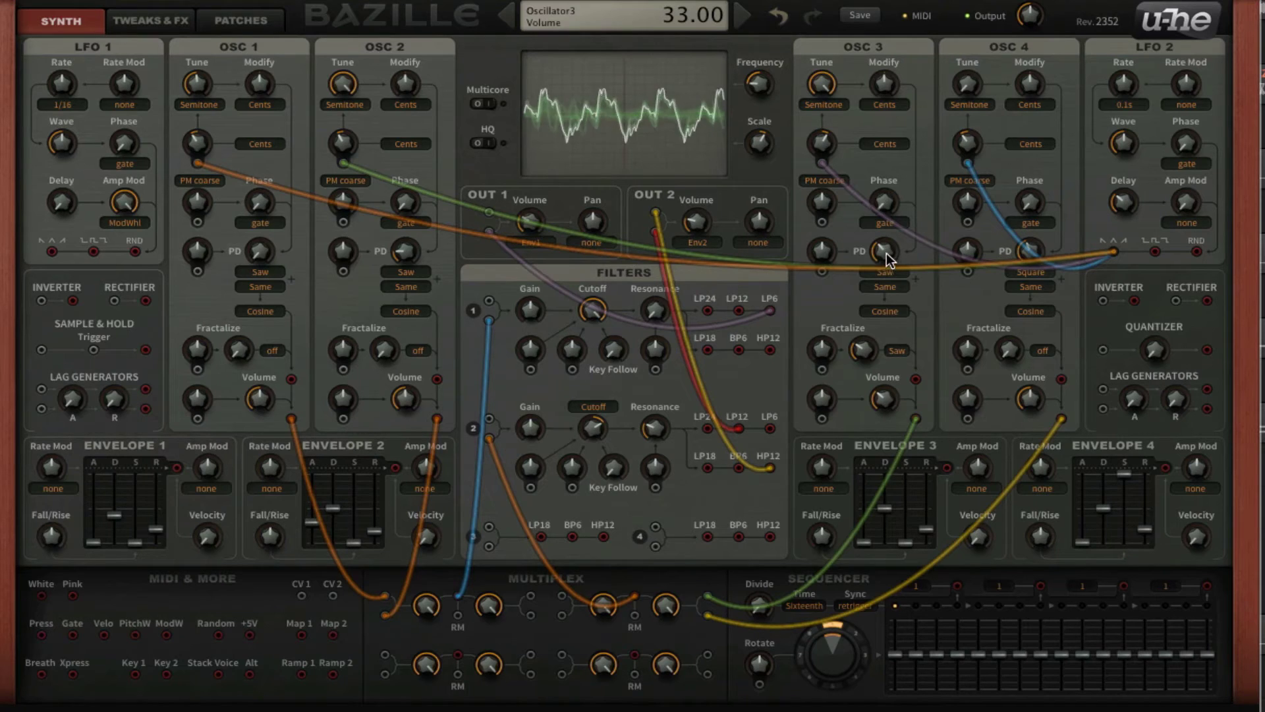
drag(884, 251, 900, 287)
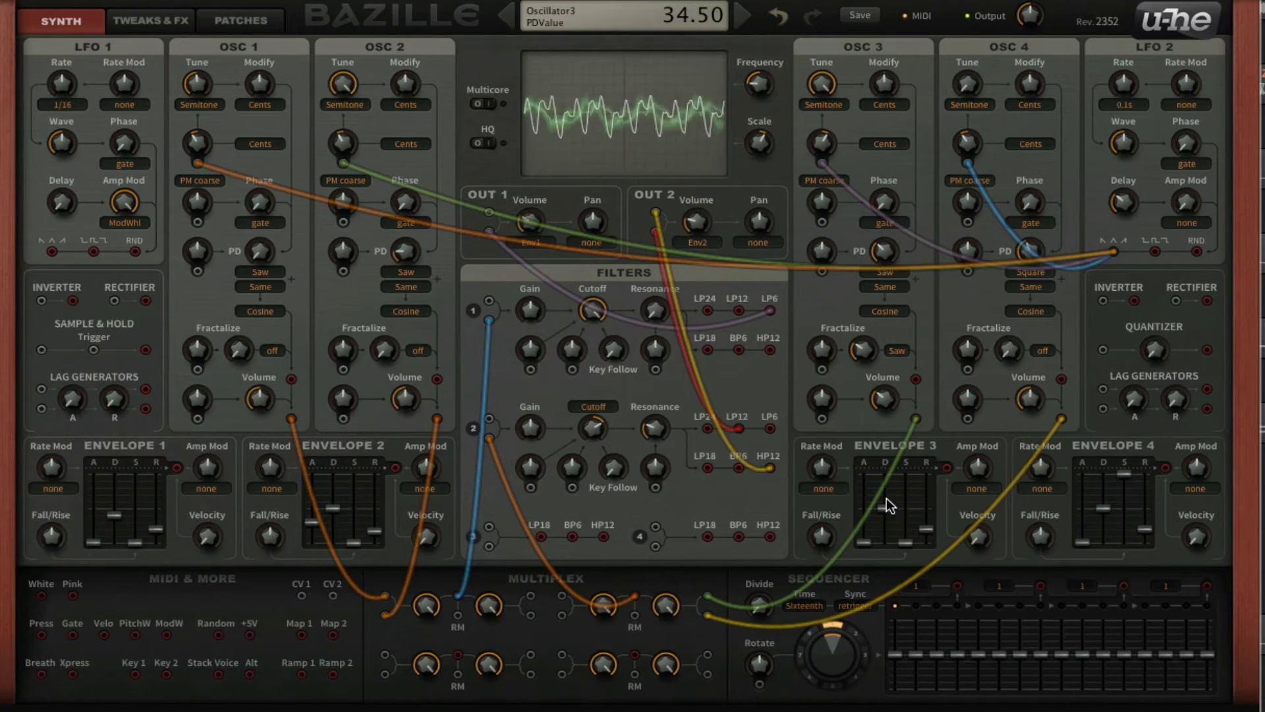
- Set Envelope 3's decay to 38 and Filter 1's resonance to 48, then readjust both cutoffs and raise Filter 2's resonance
drag(887, 506, 891, 525)
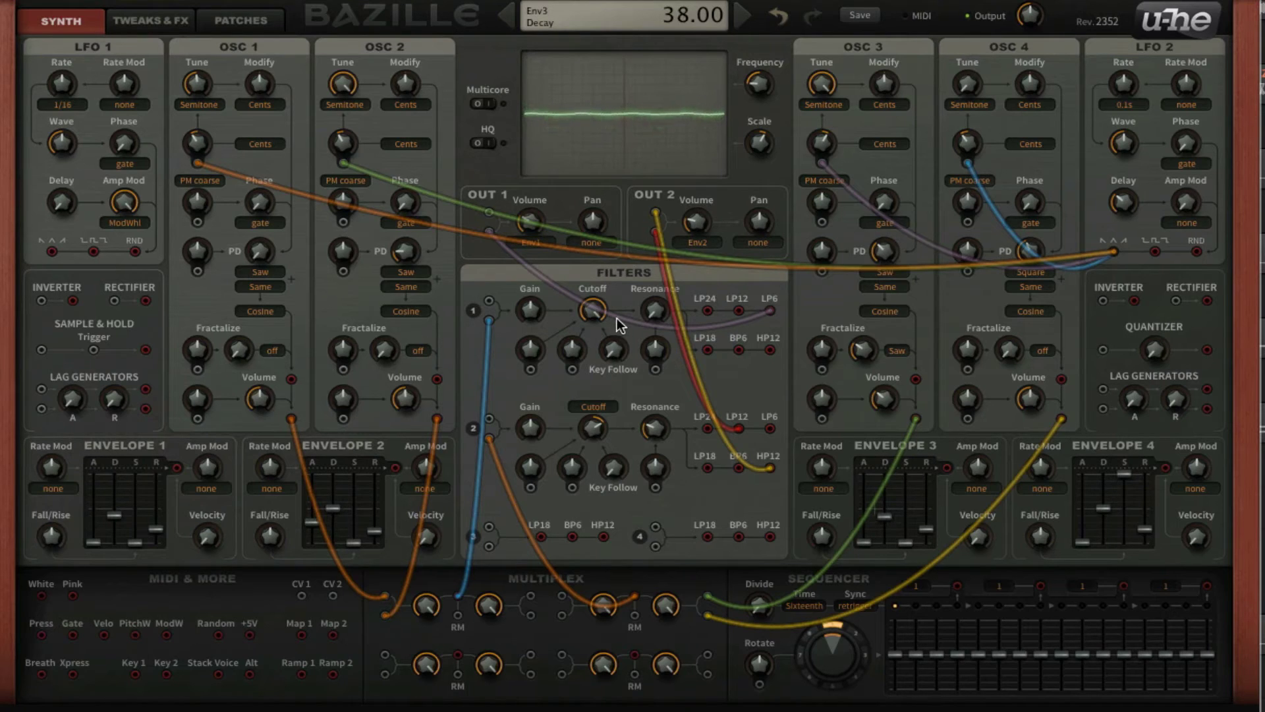
mouse_move(652, 315)
mouse_down()
mouse_move(658, 294)
mouse_move(603, 348)
mouse_move(657, 283)
mouse_up()
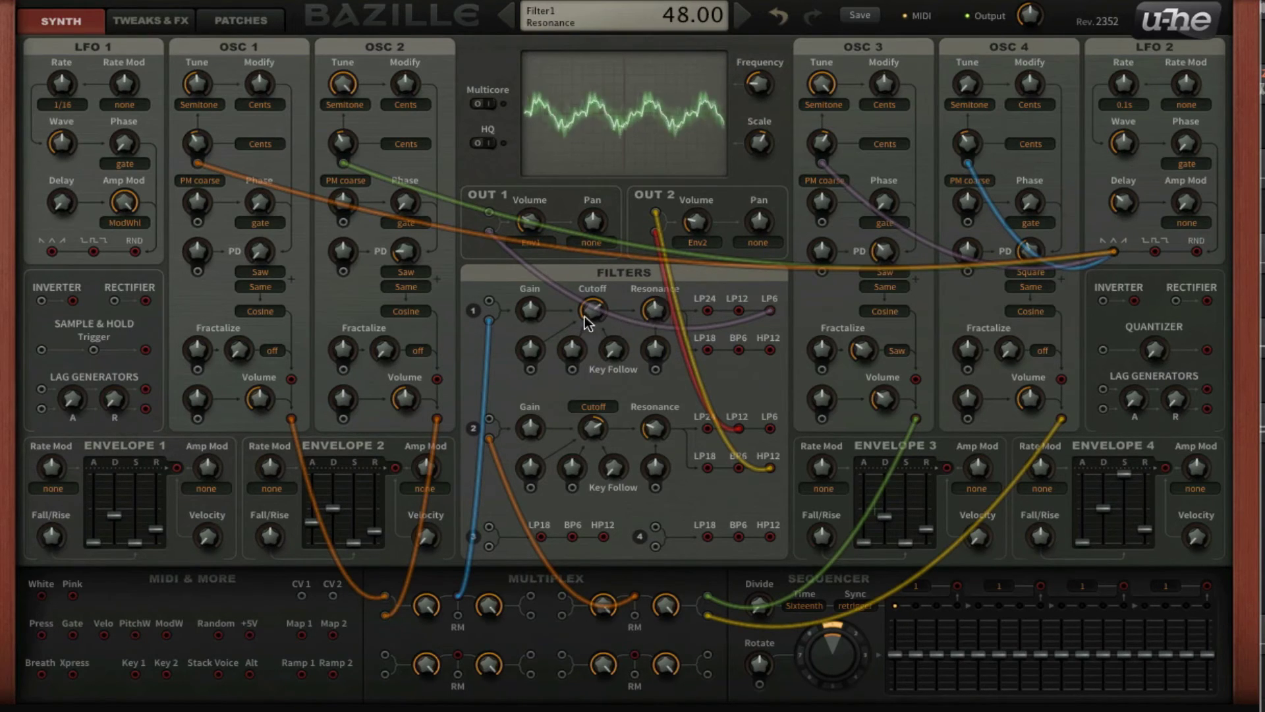
drag(584, 315, 595, 292)
mouse_move(656, 429)
mouse_down()
mouse_move(604, 405)
mouse_move(659, 435)
mouse_move(596, 410)
mouse_move(595, 426)
mouse_up()
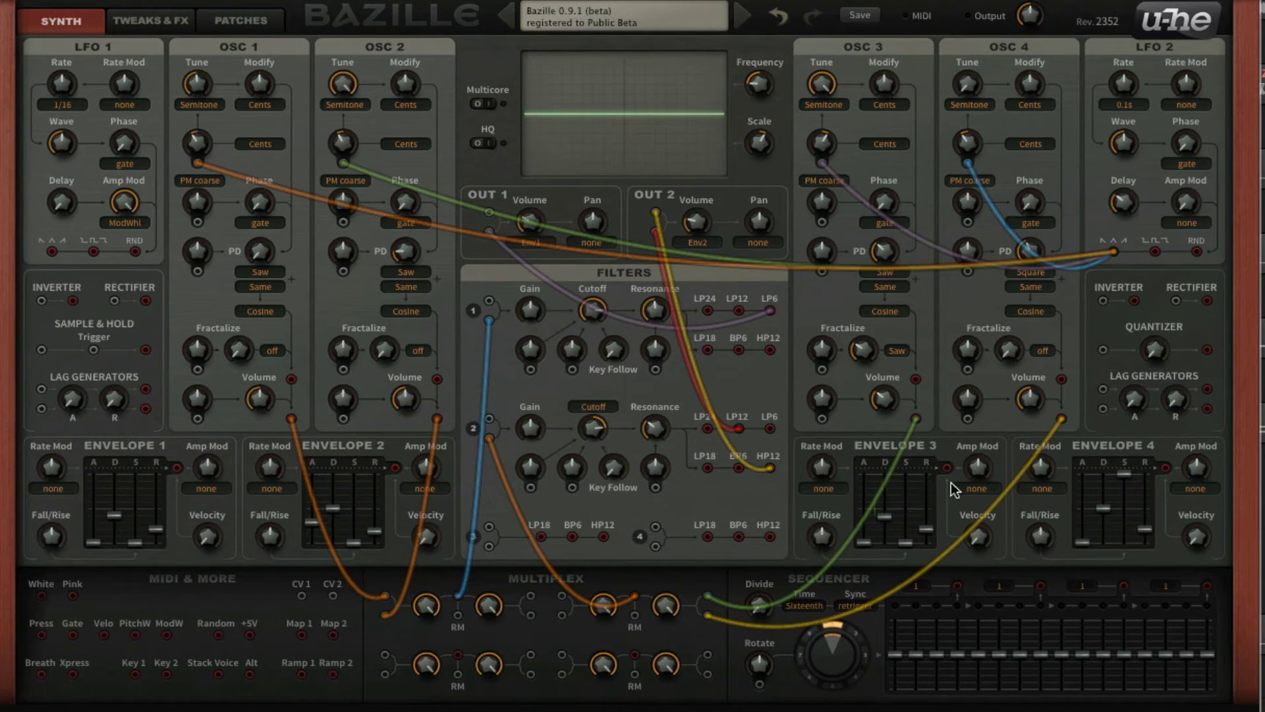
- Patch Envelope 3 to Filter 2's cutoff at depth 24 and resonance at depth -26, with shorter decay and a release of 6
drag(932, 484, 551, 444)
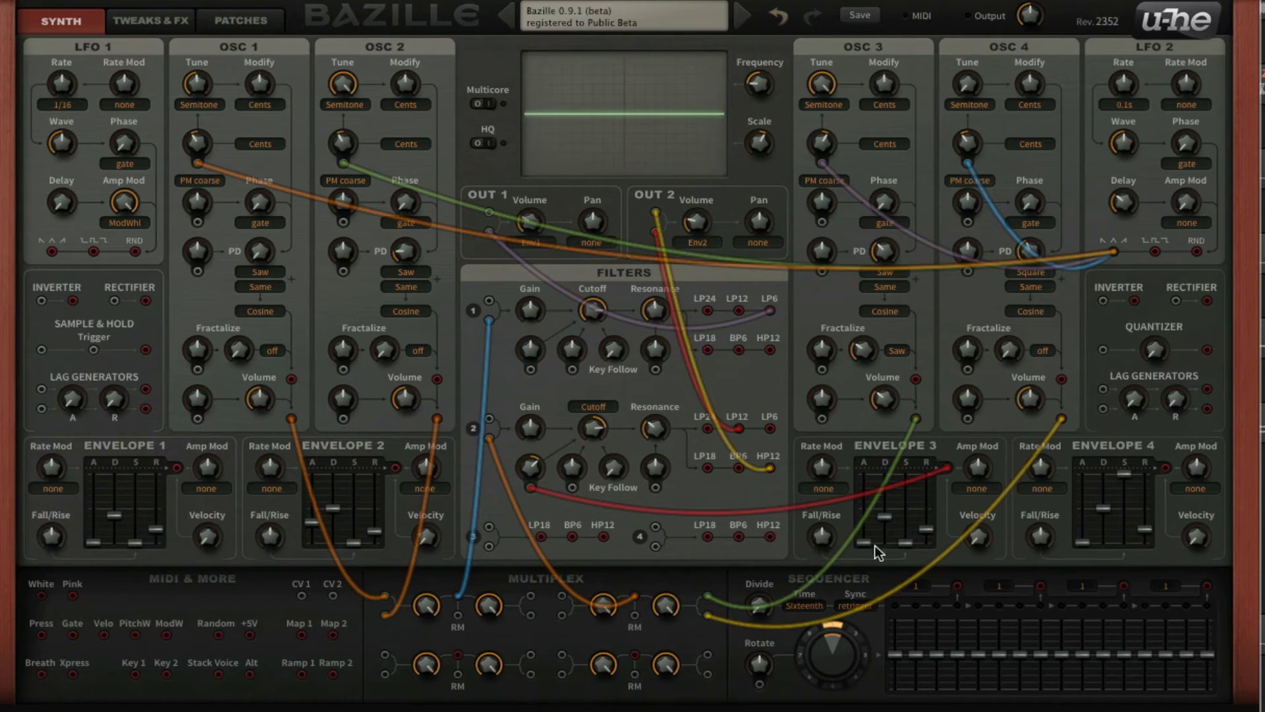
drag(888, 520, 924, 540)
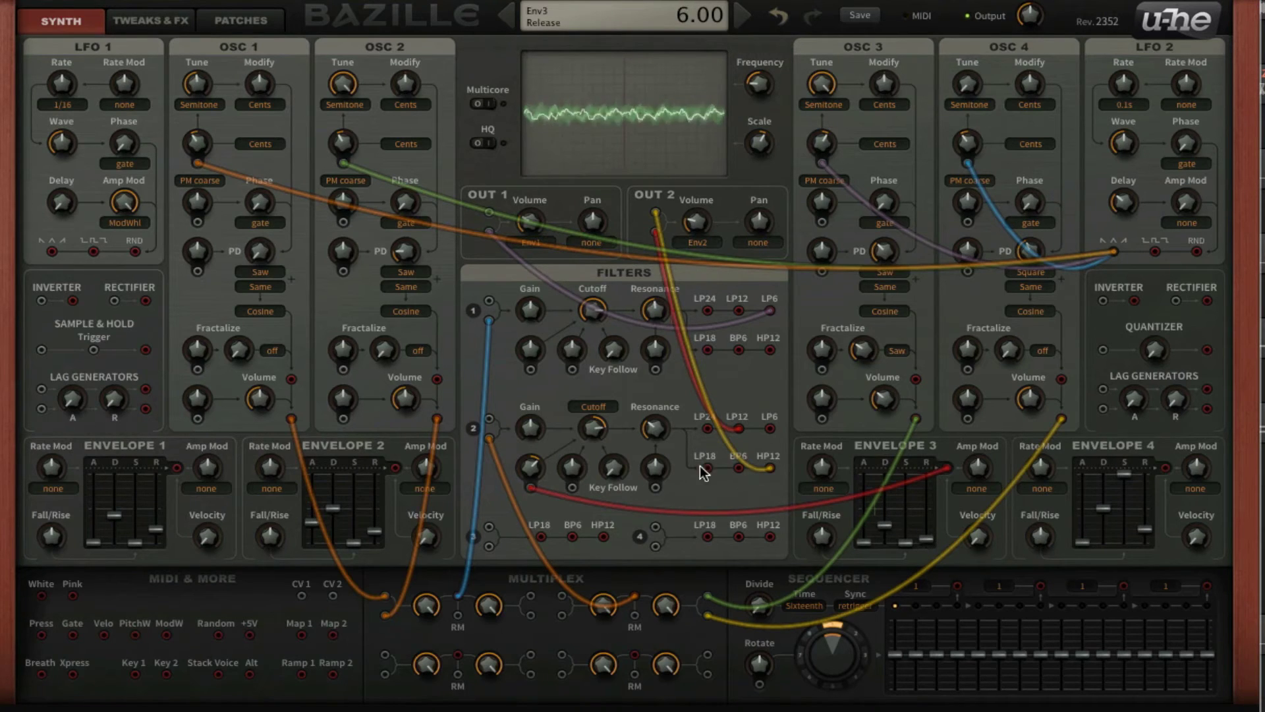
drag(534, 469, 537, 477)
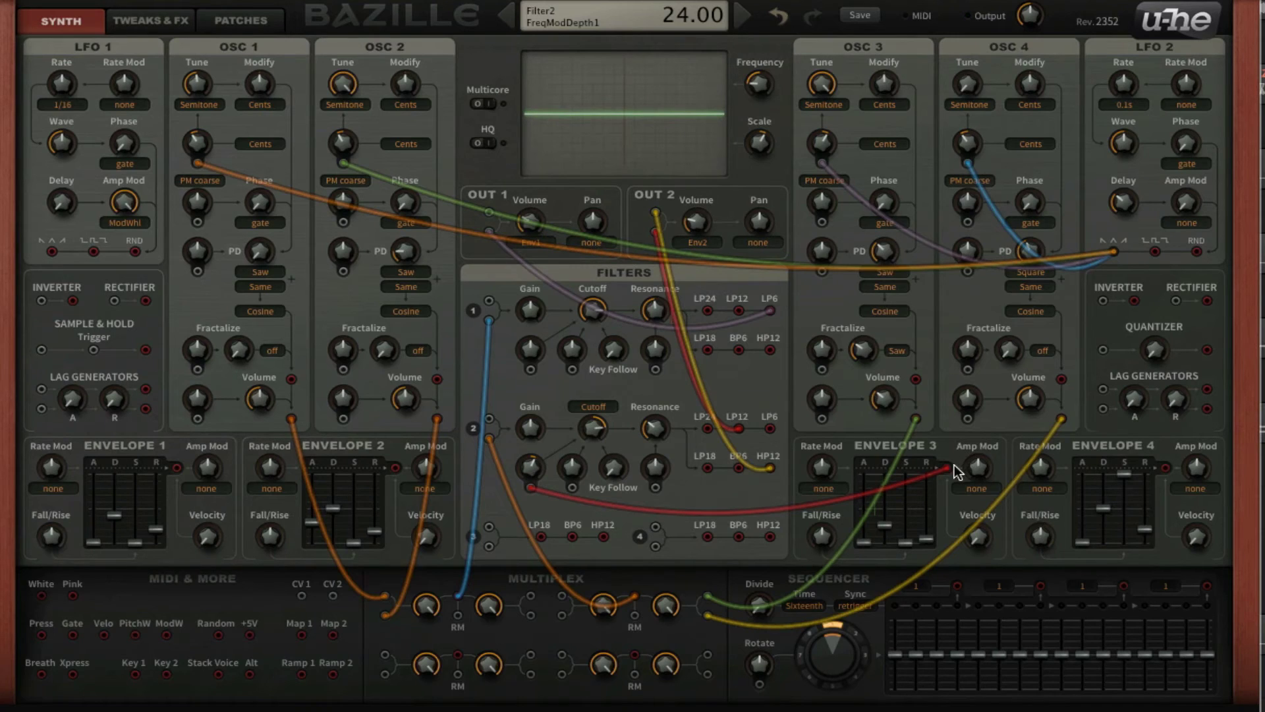
drag(944, 465, 662, 459)
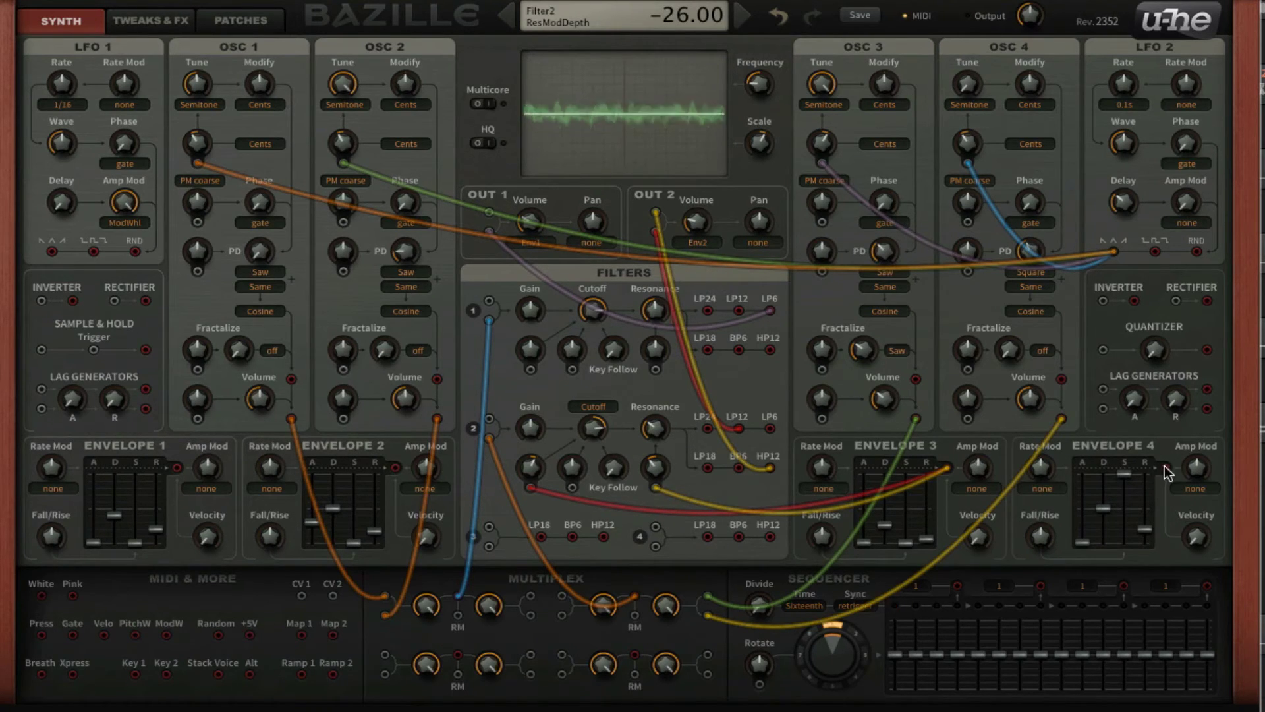
- Patch Envelope 4 to Filter 1's second cutoff modulation at depth 56, and give the envelope low sustain and a decay of 32
drag(1164, 465, 572, 370)
drag(572, 349, 593, 310)
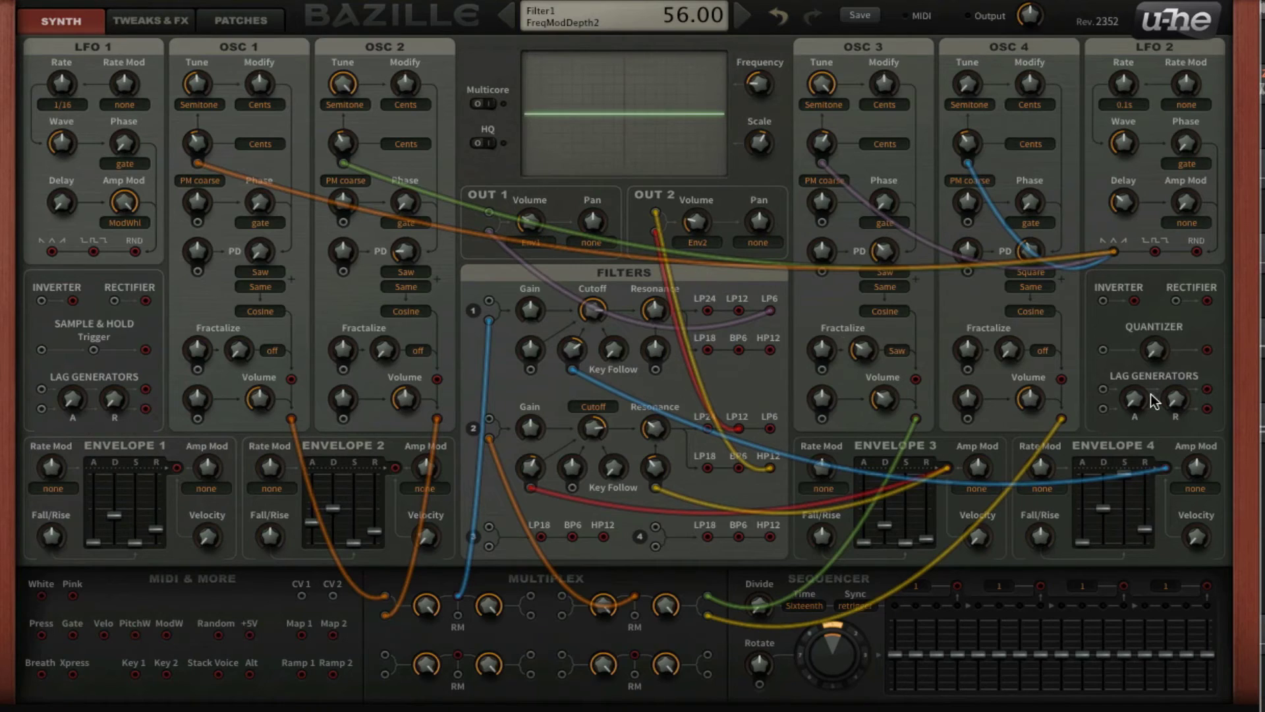
drag(1126, 489, 1103, 527)
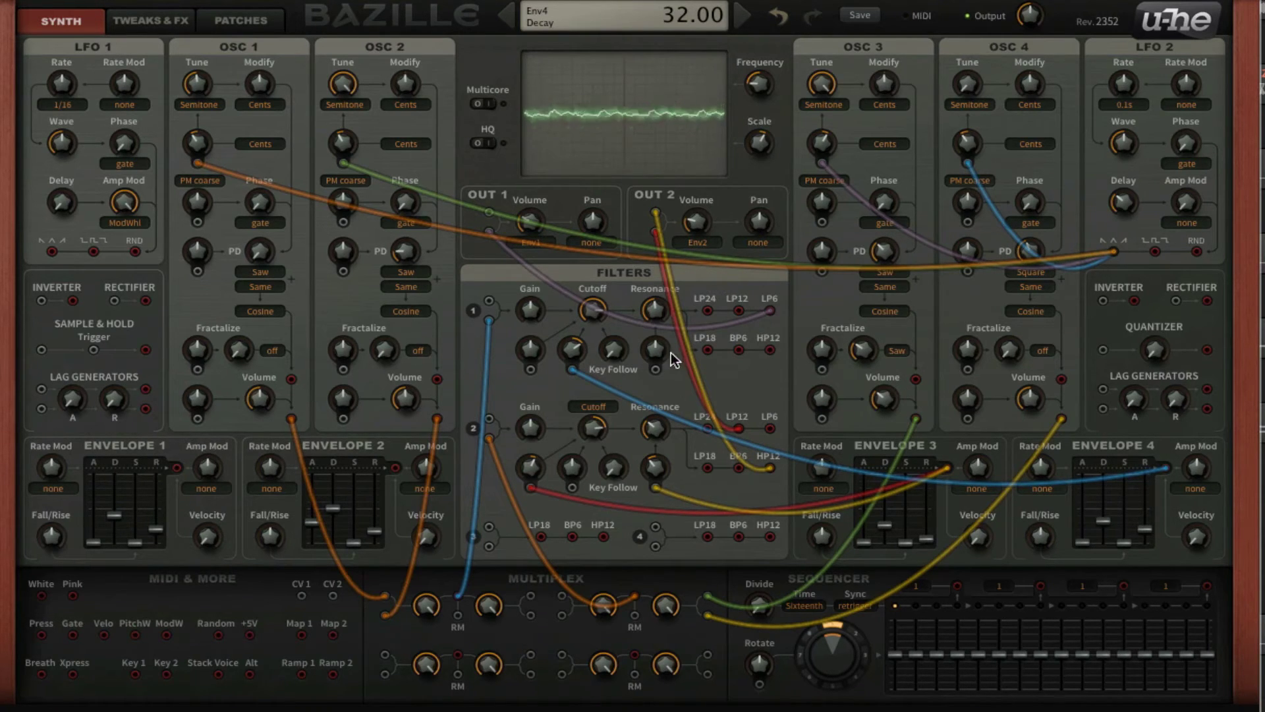
- Readjust Filter 1 to a cutoff of 116, a resonance of 32.50 and a second cutoff modulation depth of -16
drag(574, 350, 581, 388)
drag(658, 315, 582, 346)
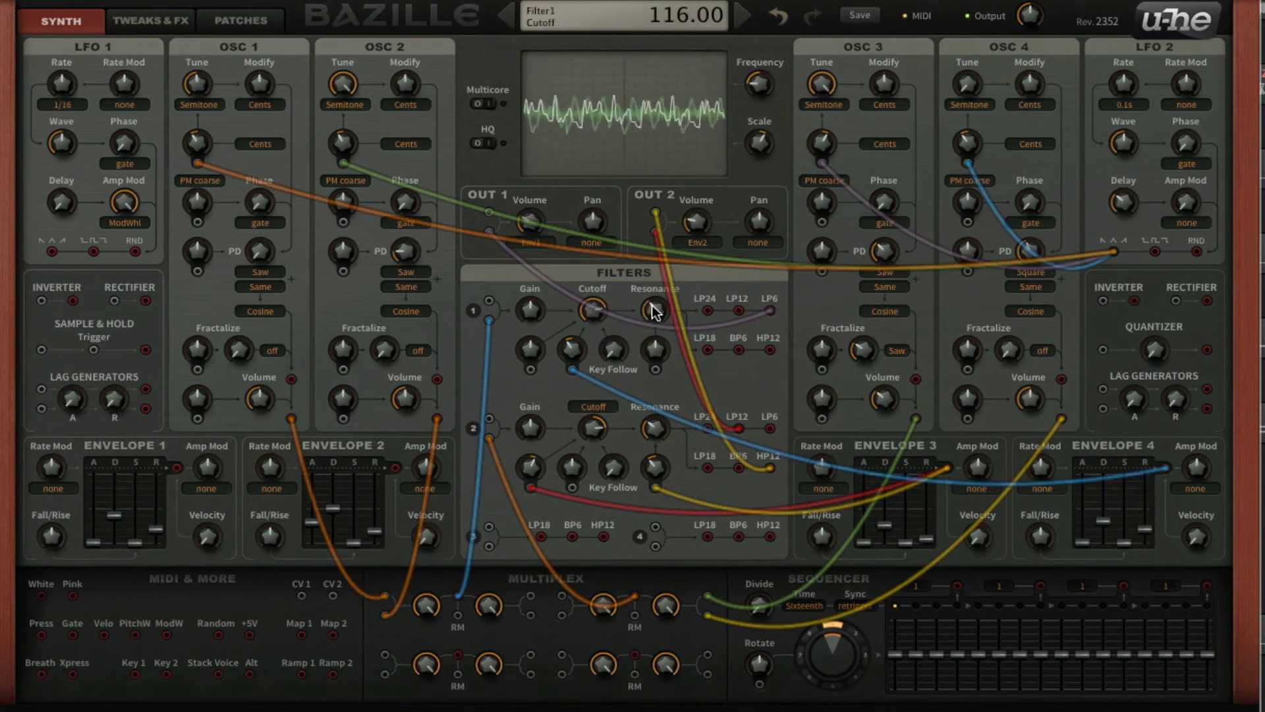
drag(651, 307, 652, 318)
drag(580, 340, 573, 352)
drag(659, 312, 658, 319)
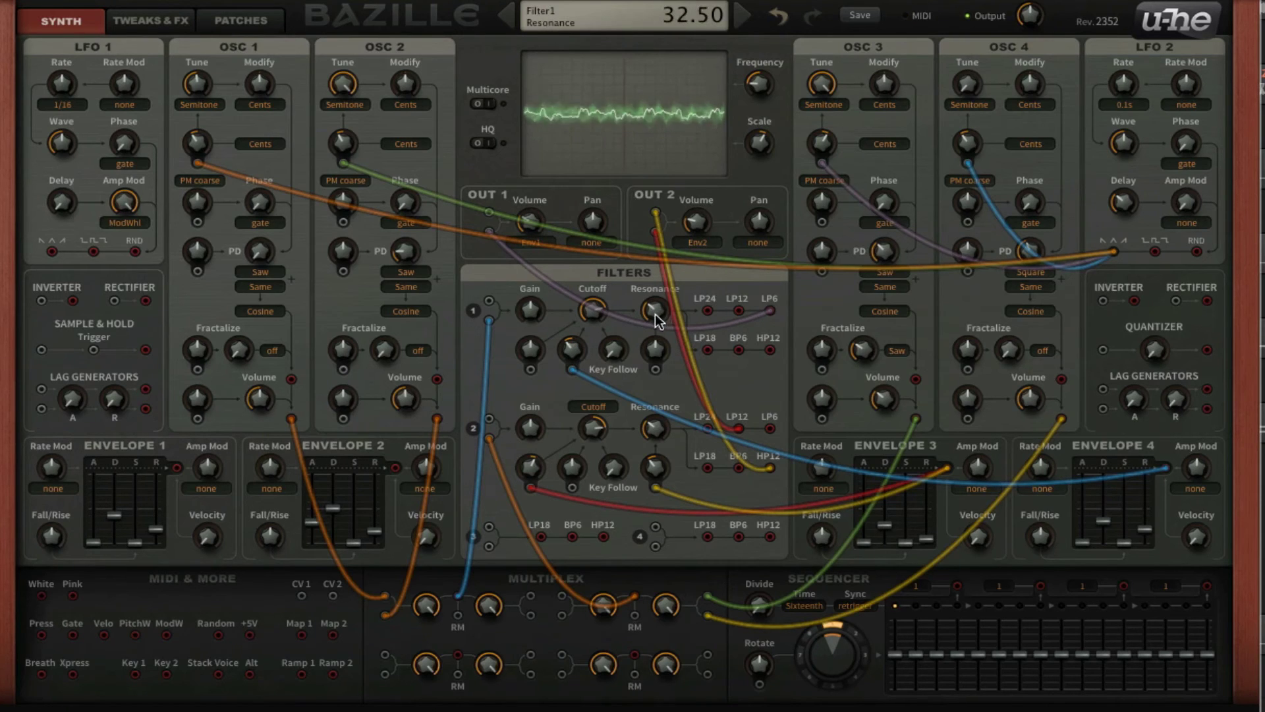
drag(590, 345, 591, 343)
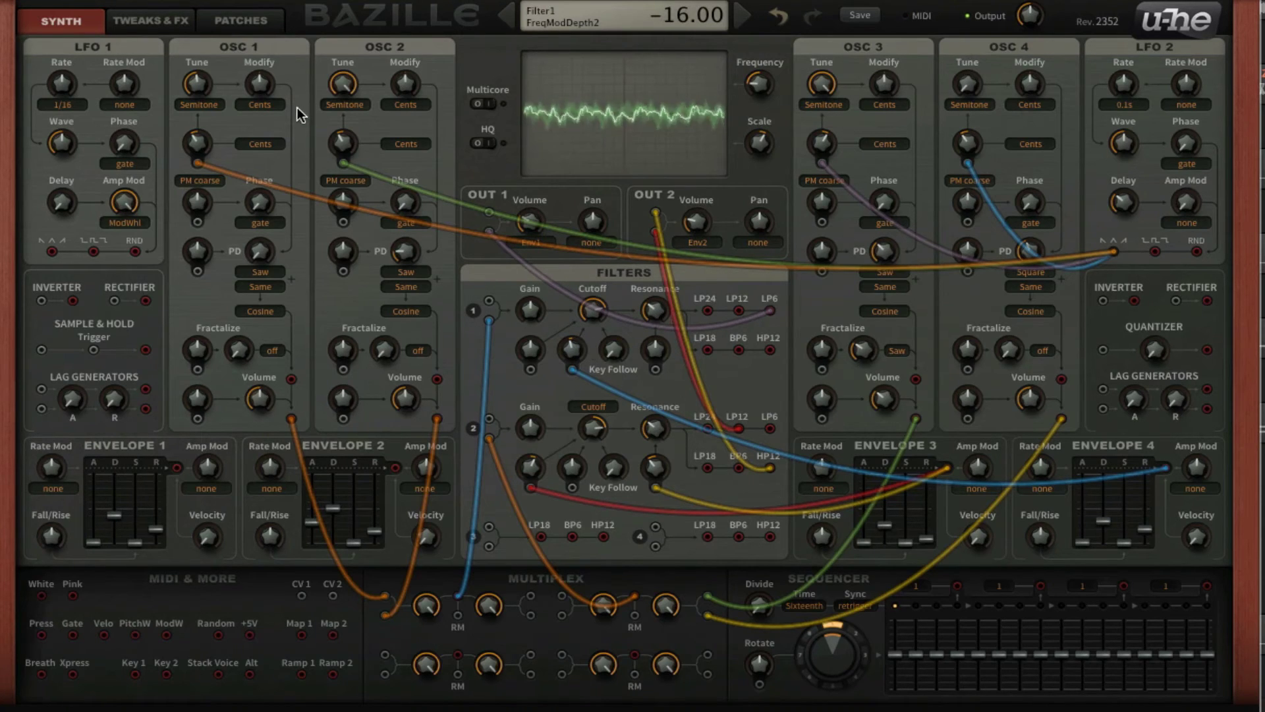
drag(966, 84, 970, 142)
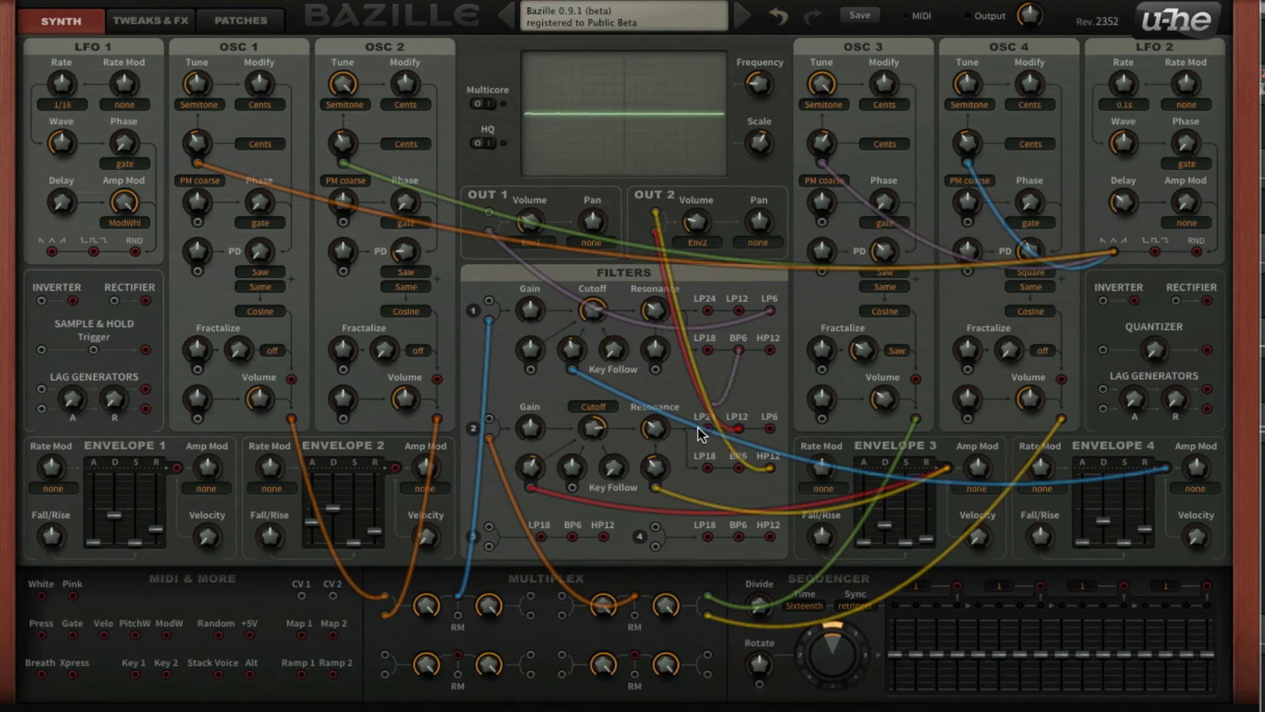
- Try to mix Filter 1's BP6 and HP12 outputs in the second Multiplex unit and patch the mix to Out 1
drag(698, 427, 560, 598)
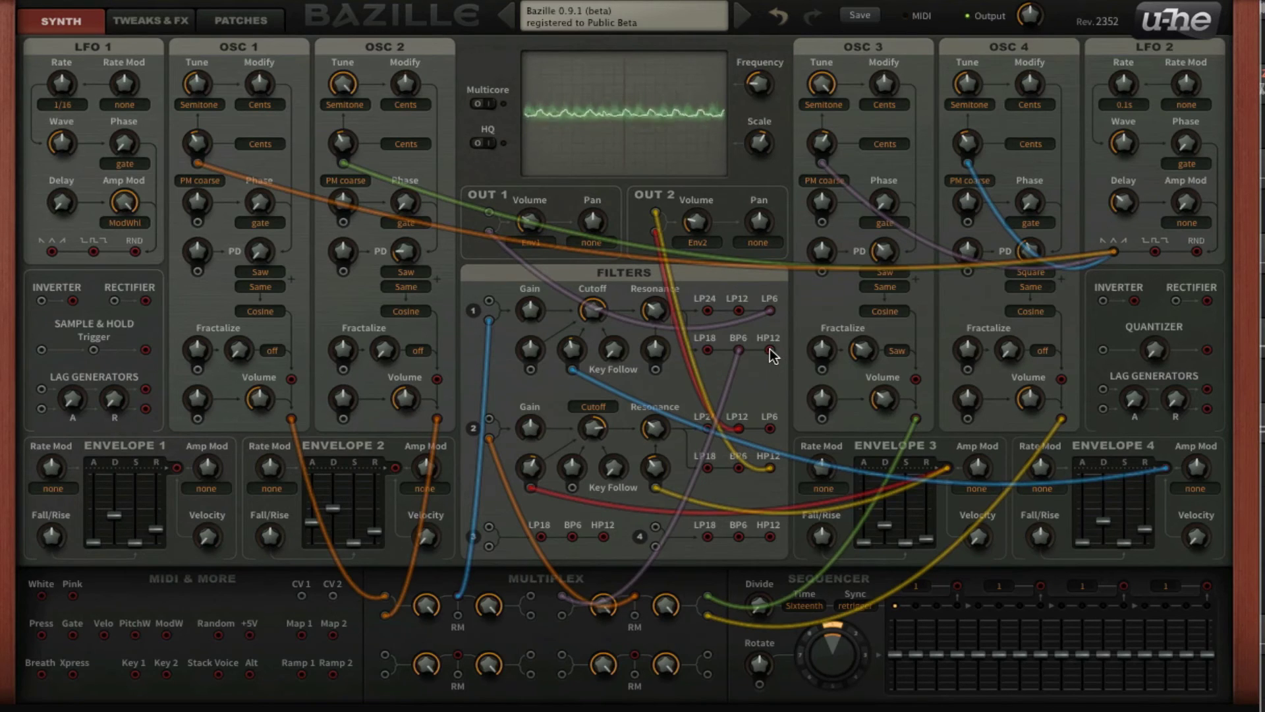
drag(771, 351, 561, 615)
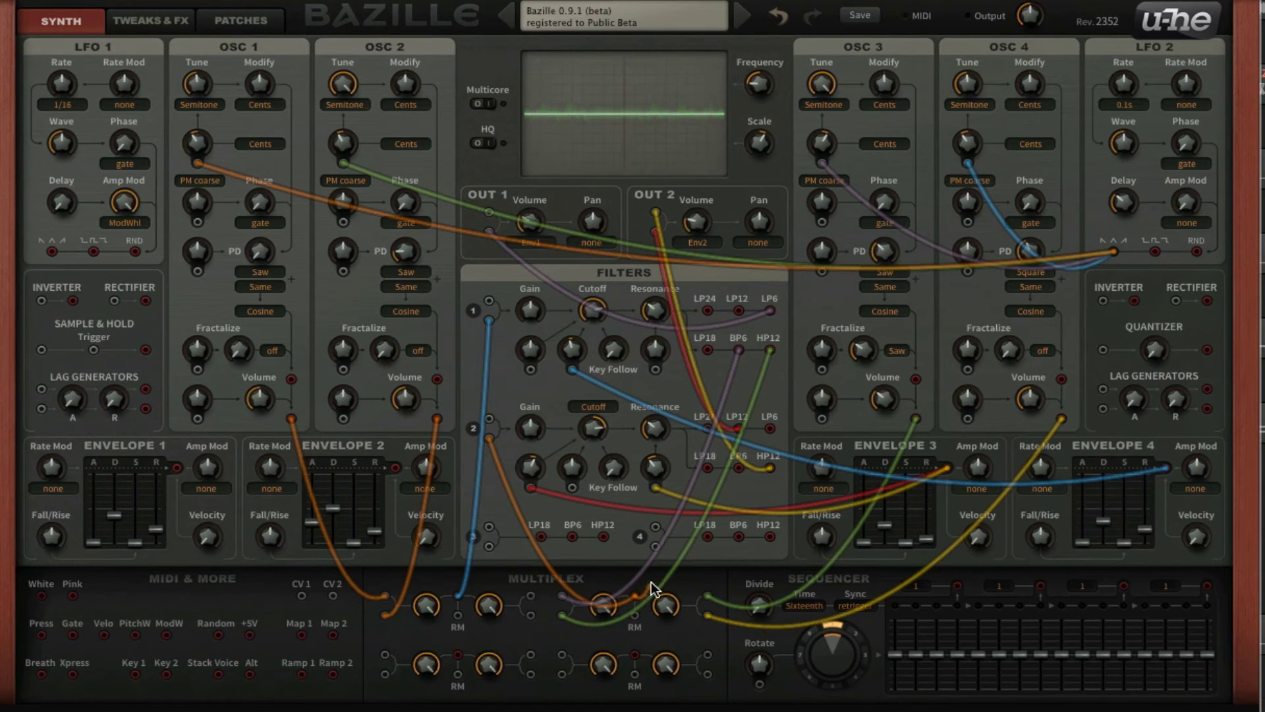
drag(651, 582, 489, 215)
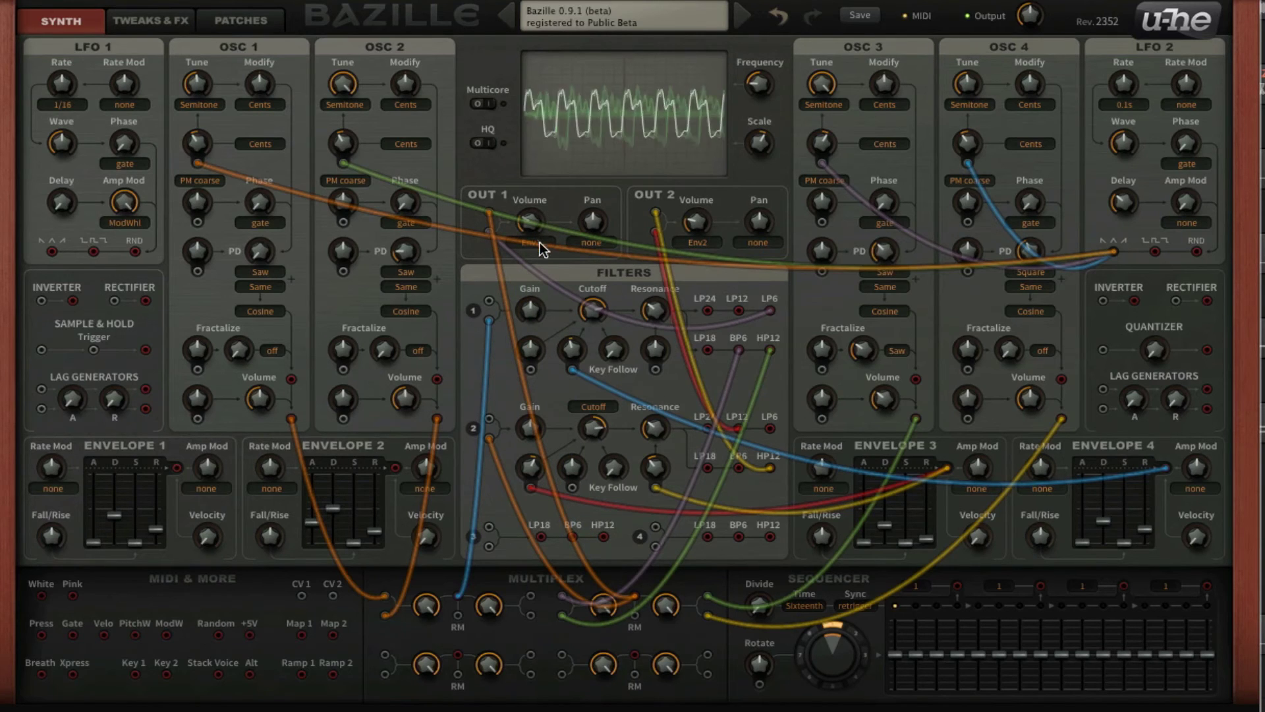
mouse_move(540, 220)
mouse_down()
mouse_move(543, 200)
mouse_move(541, 213)
mouse_up()
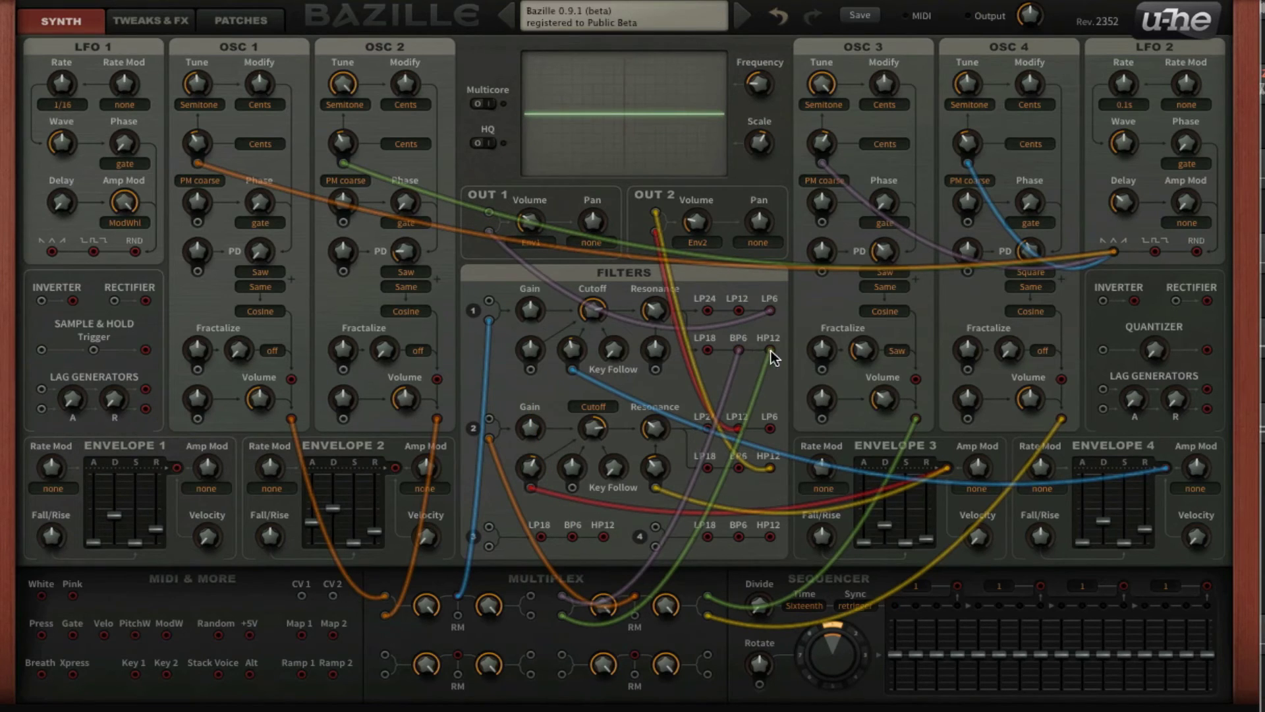
click(562, 616)
click(562, 596)
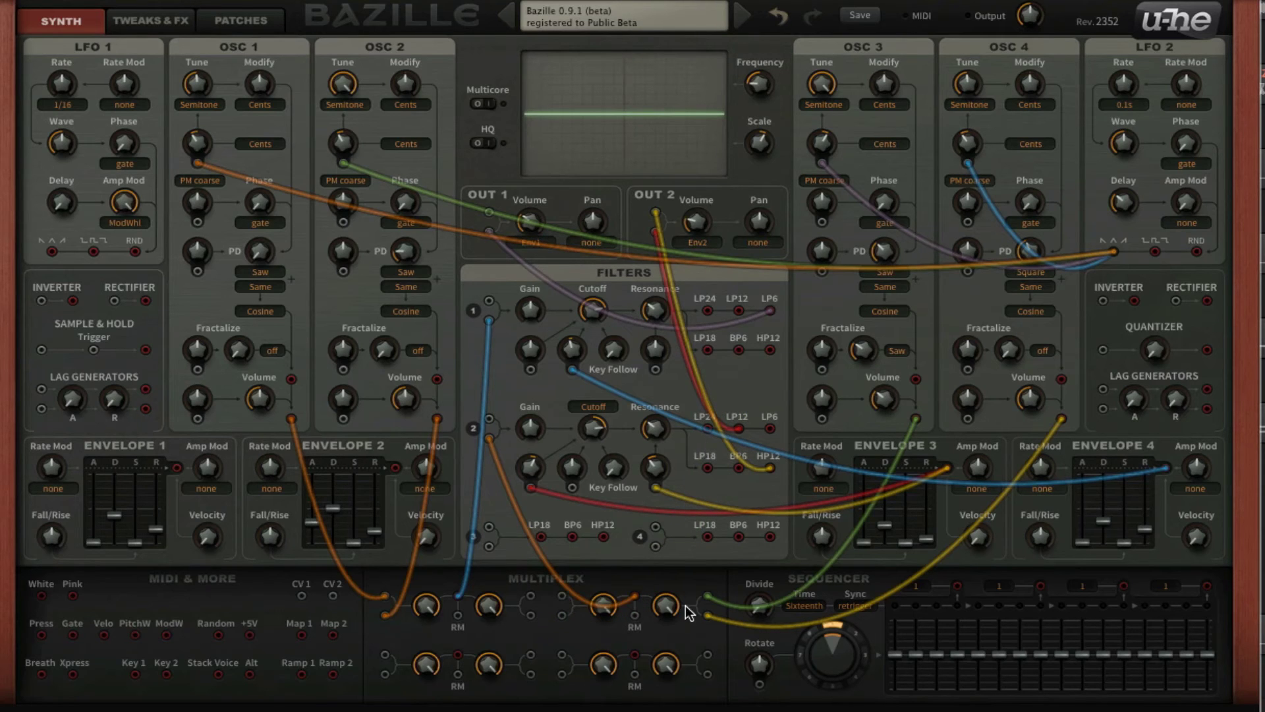
- Set the second Multiplex unit's first gain to 99.50 and Filter 2's resonance to 27.50
drag(595, 609, 614, 609)
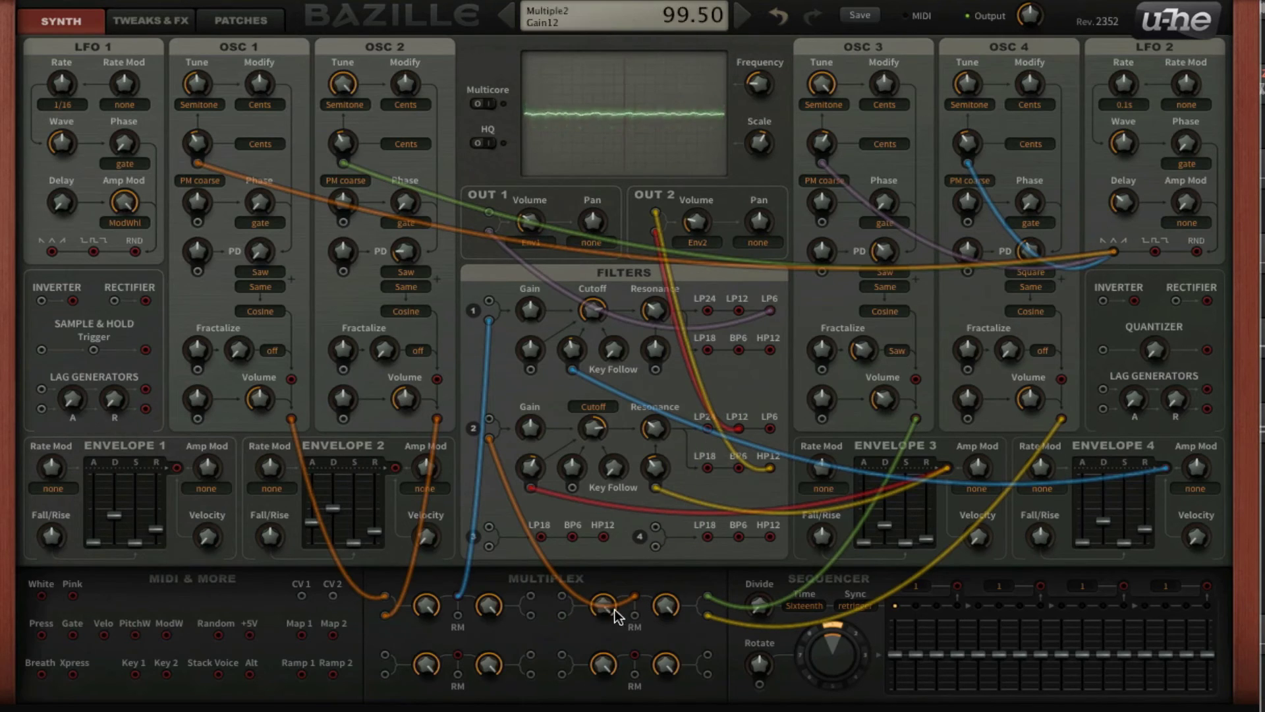
drag(605, 427, 660, 435)
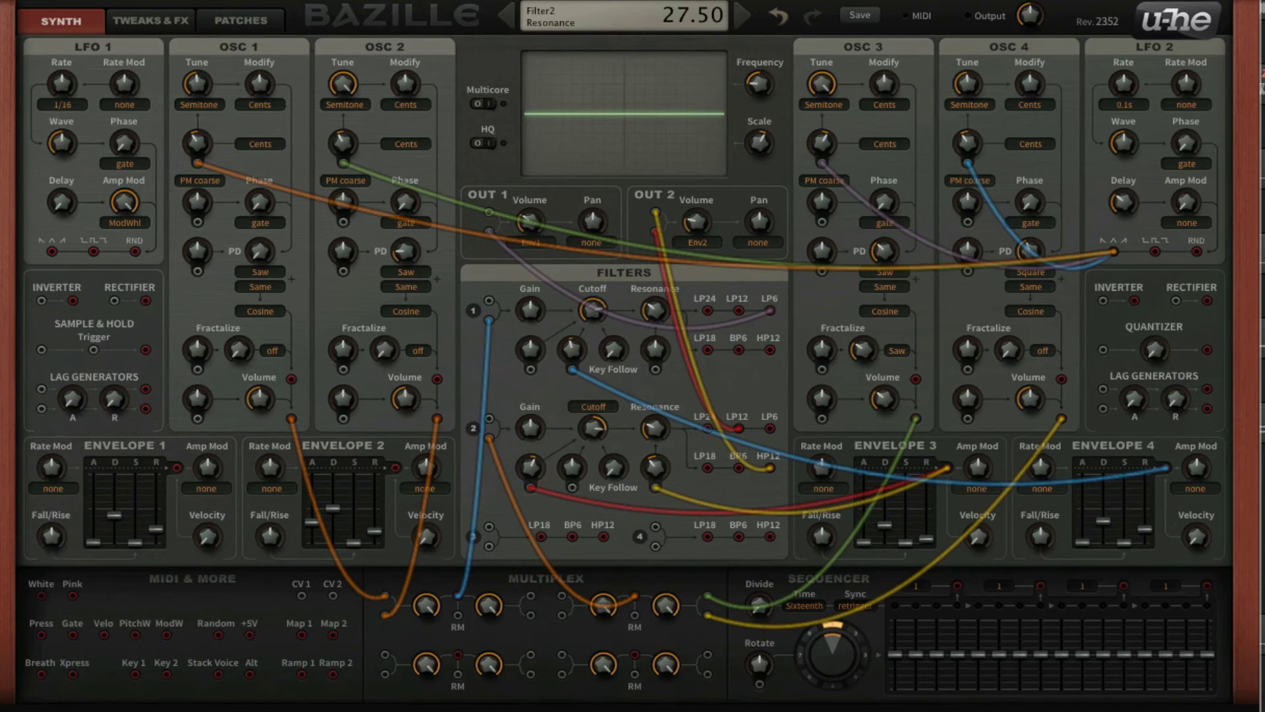
- Shape the spring reverb with decay at 57.50, width at 100 and mix at 49, and adjust its tone, tension and drive
click(156, 21)
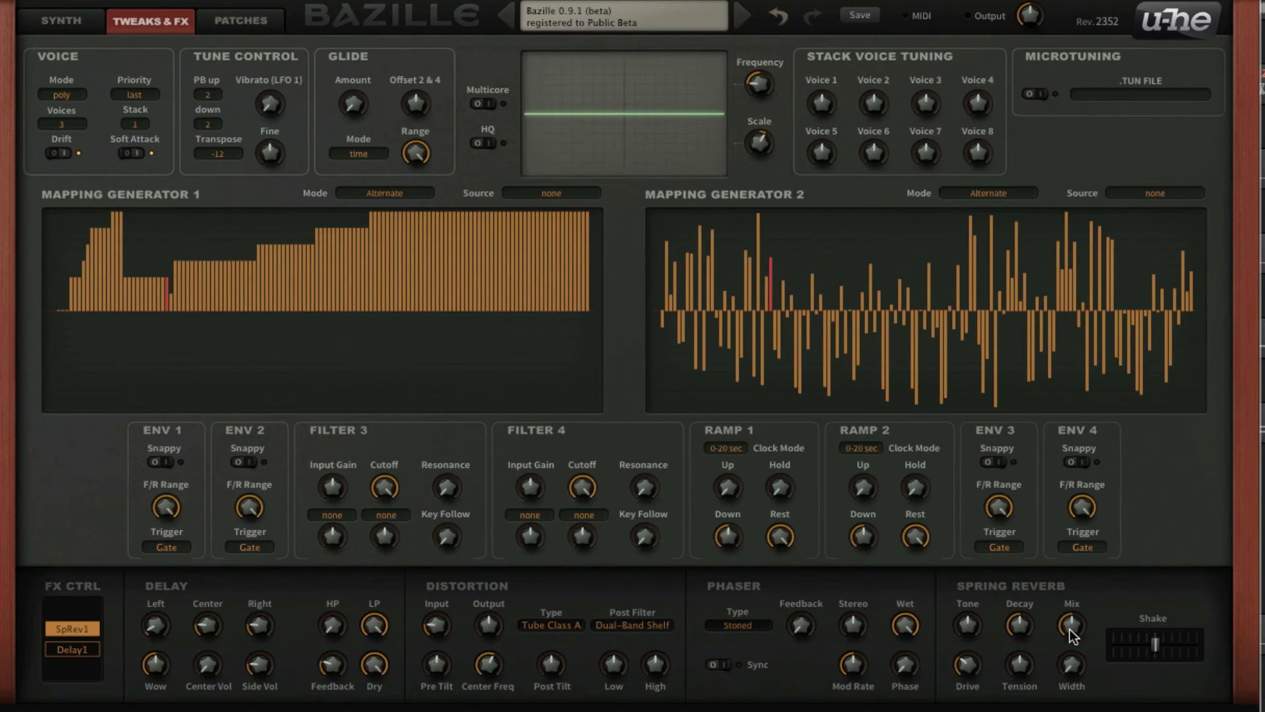
drag(1020, 629, 1091, 619)
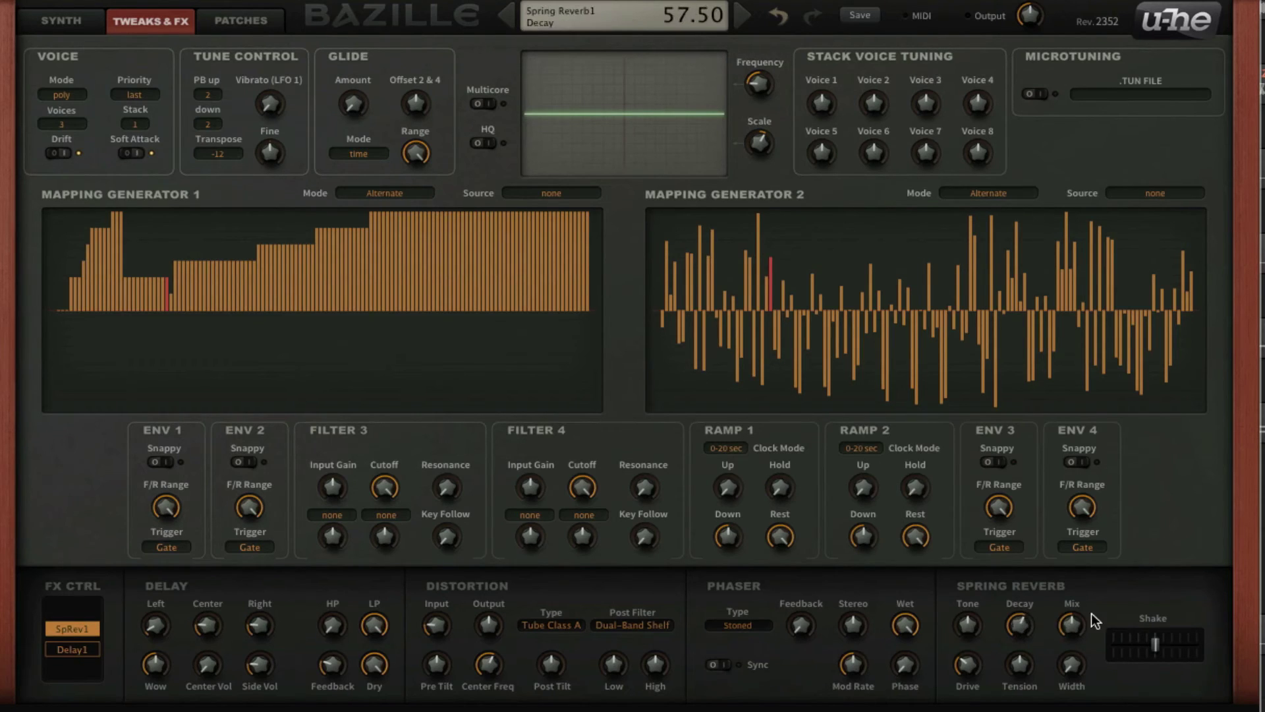
drag(1073, 665, 1132, 440)
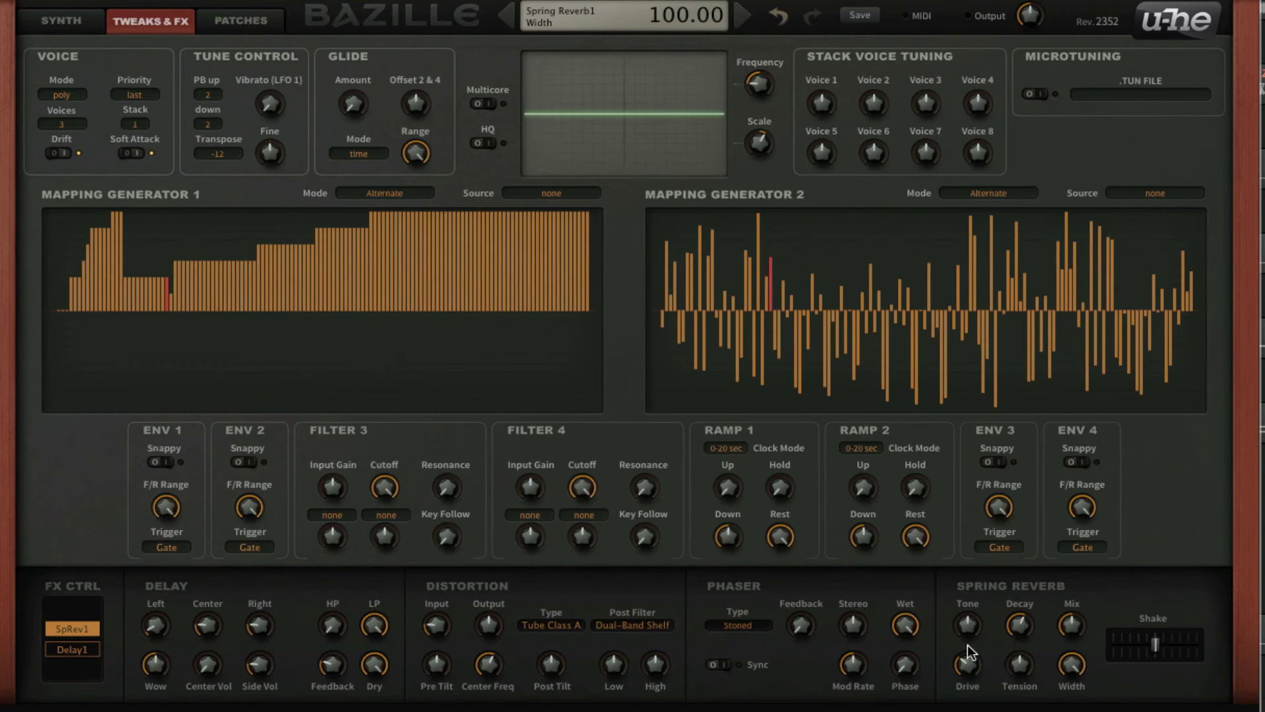
mouse_move(982, 625)
mouse_down()
mouse_move(971, 626)
mouse_move(980, 612)
mouse_up()
drag(1031, 673, 969, 671)
mouse_move(1080, 626)
mouse_down()
mouse_move(1039, 631)
mouse_move(1034, 610)
mouse_move(1075, 630)
mouse_move(1081, 620)
mouse_up()
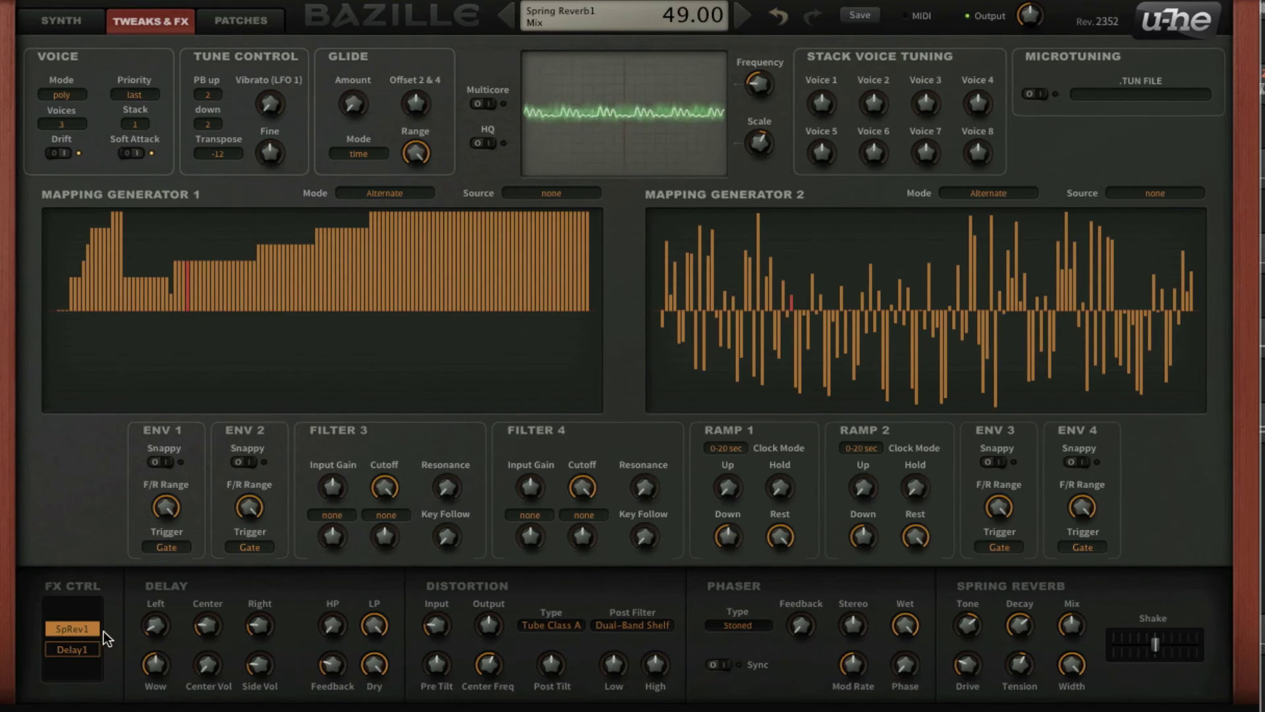
- Place the spring reverb and delay in the first two effect slots, then set the delay's center volume to 21 and raise its side volume
drag(92, 630, 79, 618)
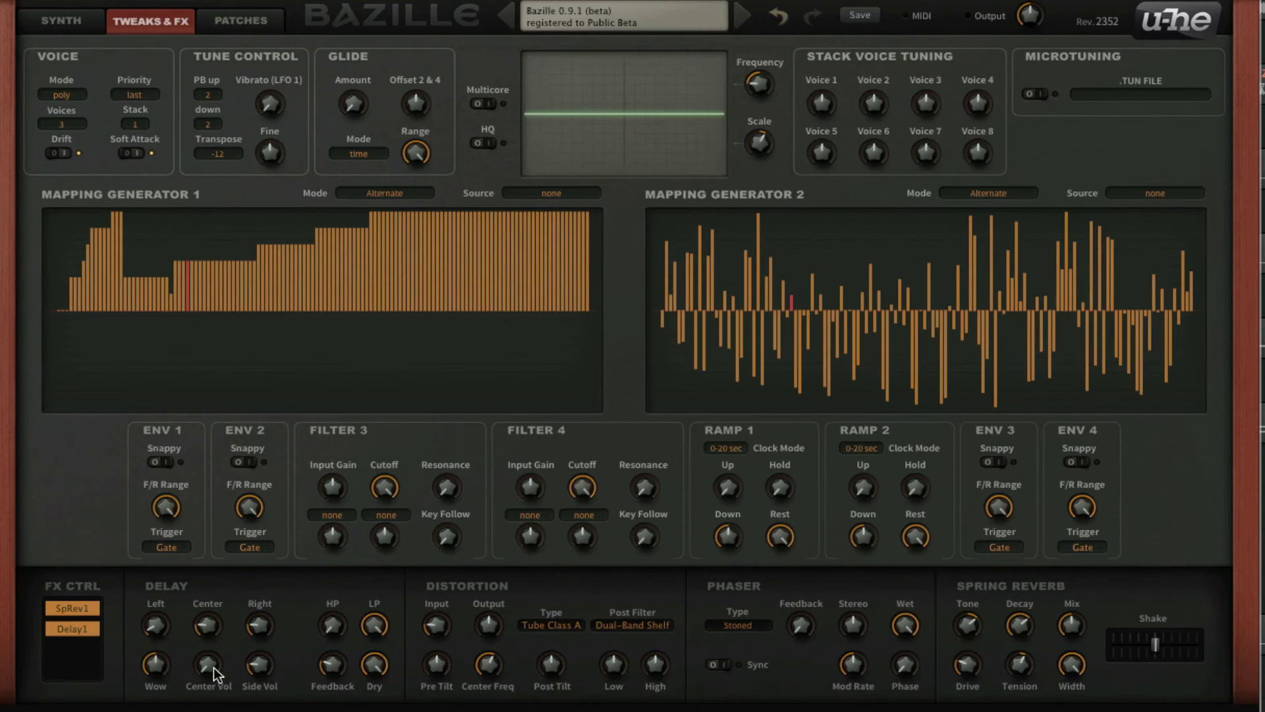
mouse_move(208, 662)
drag(208, 662, 216, 622)
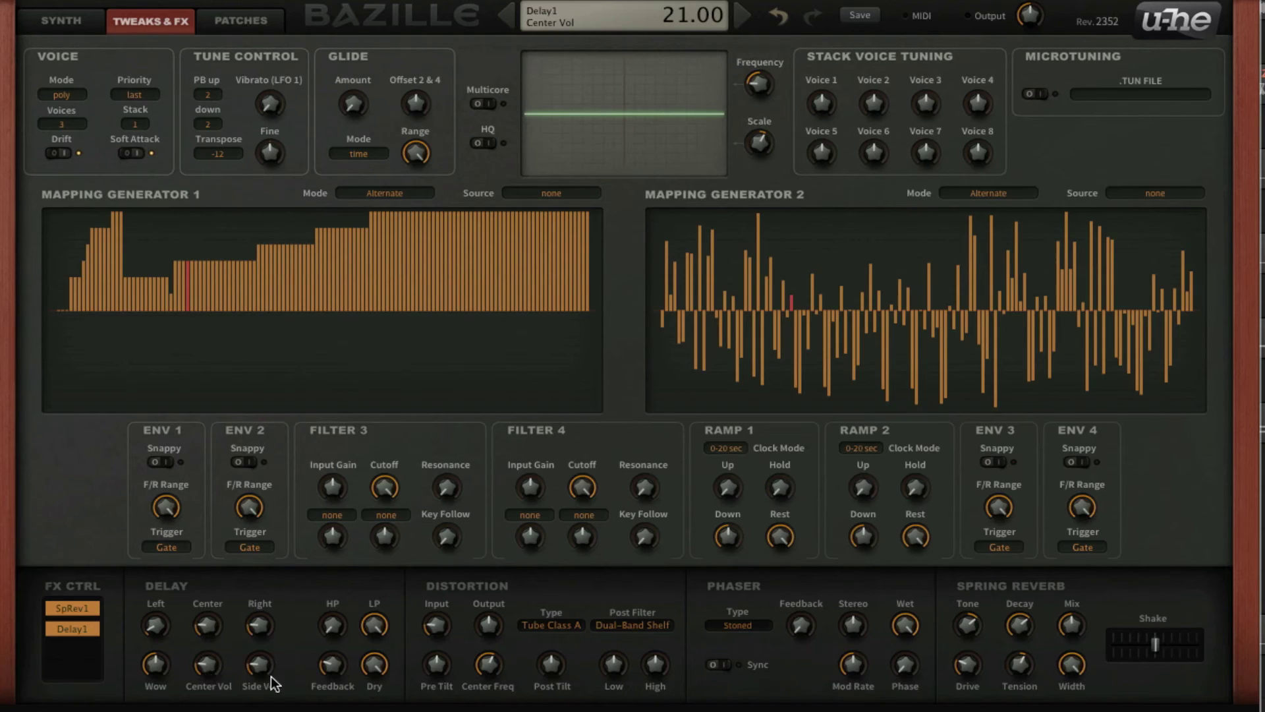
drag(263, 666, 260, 662)
- Set the delay times to 3 for left, 5 for center and 5 for right
click(260, 623)
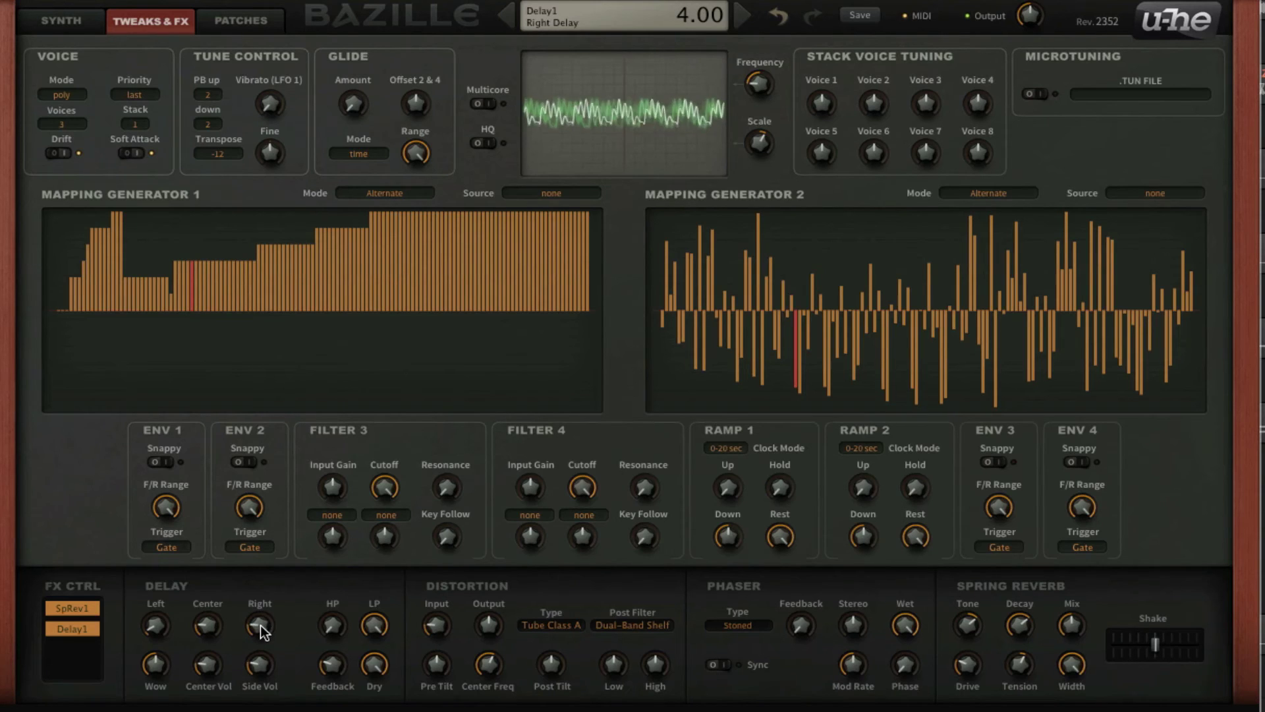
drag(262, 631, 272, 614)
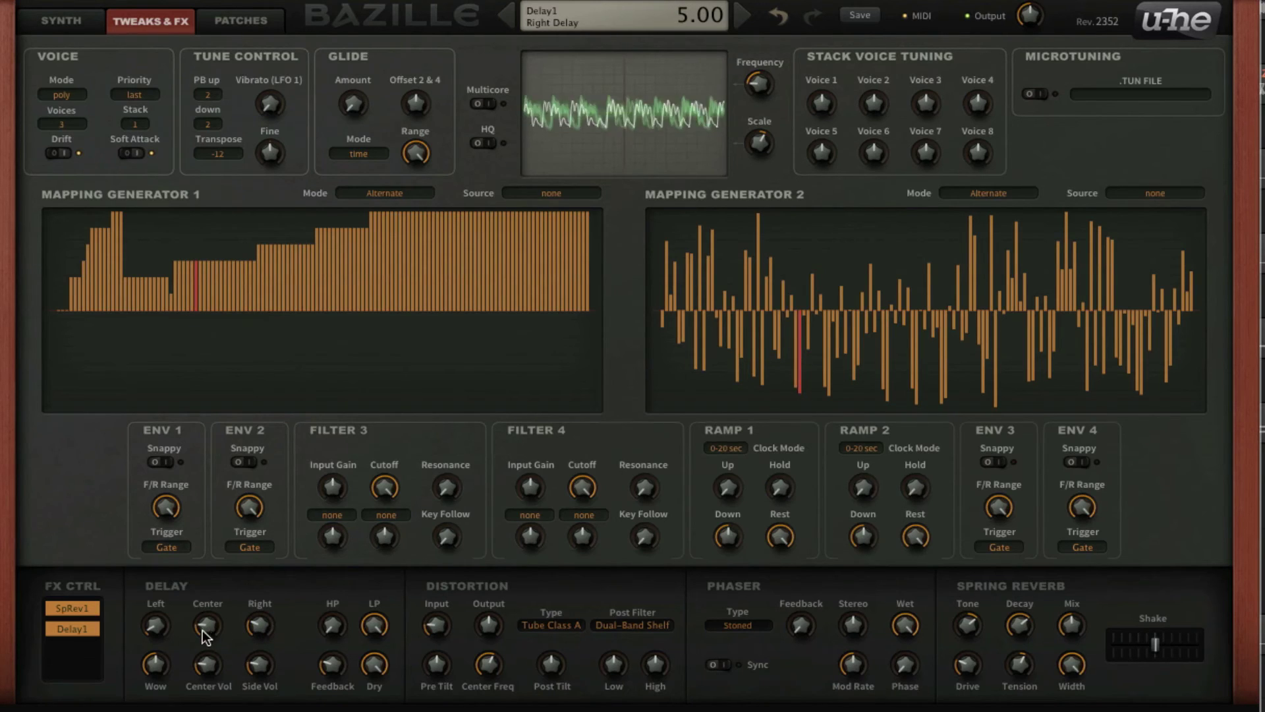
drag(158, 619, 159, 610)
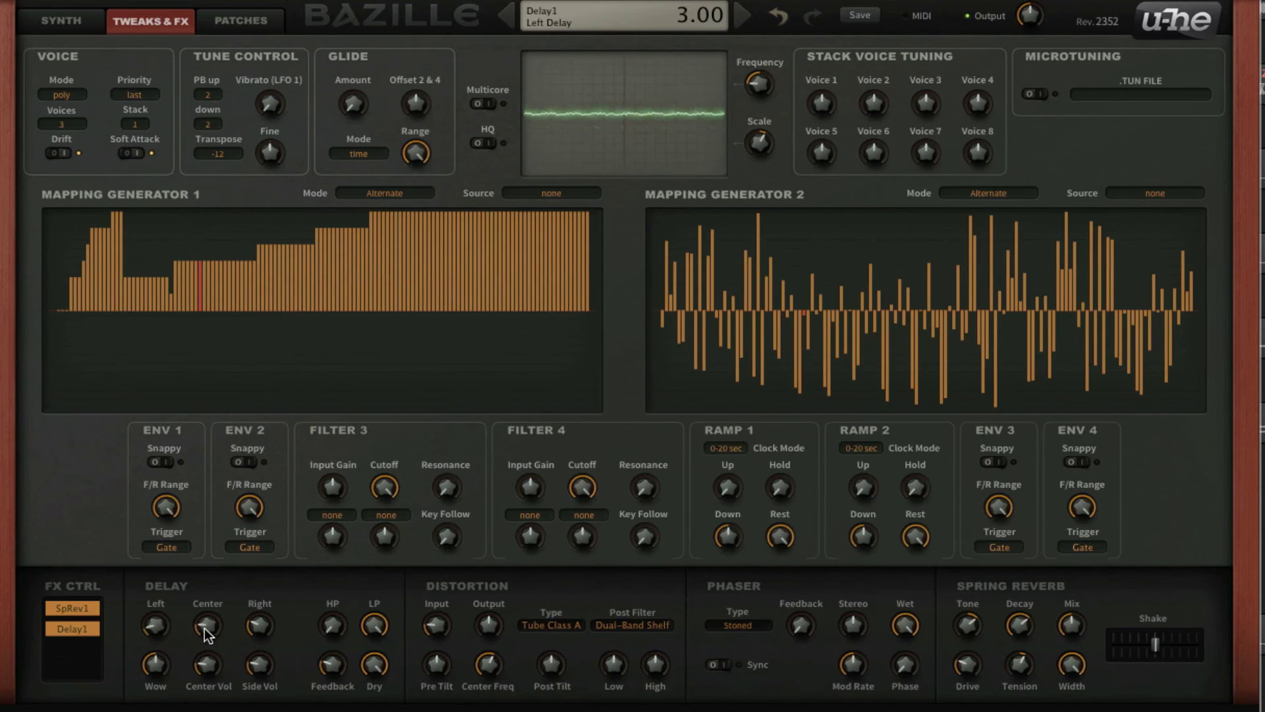
drag(212, 629, 219, 614)
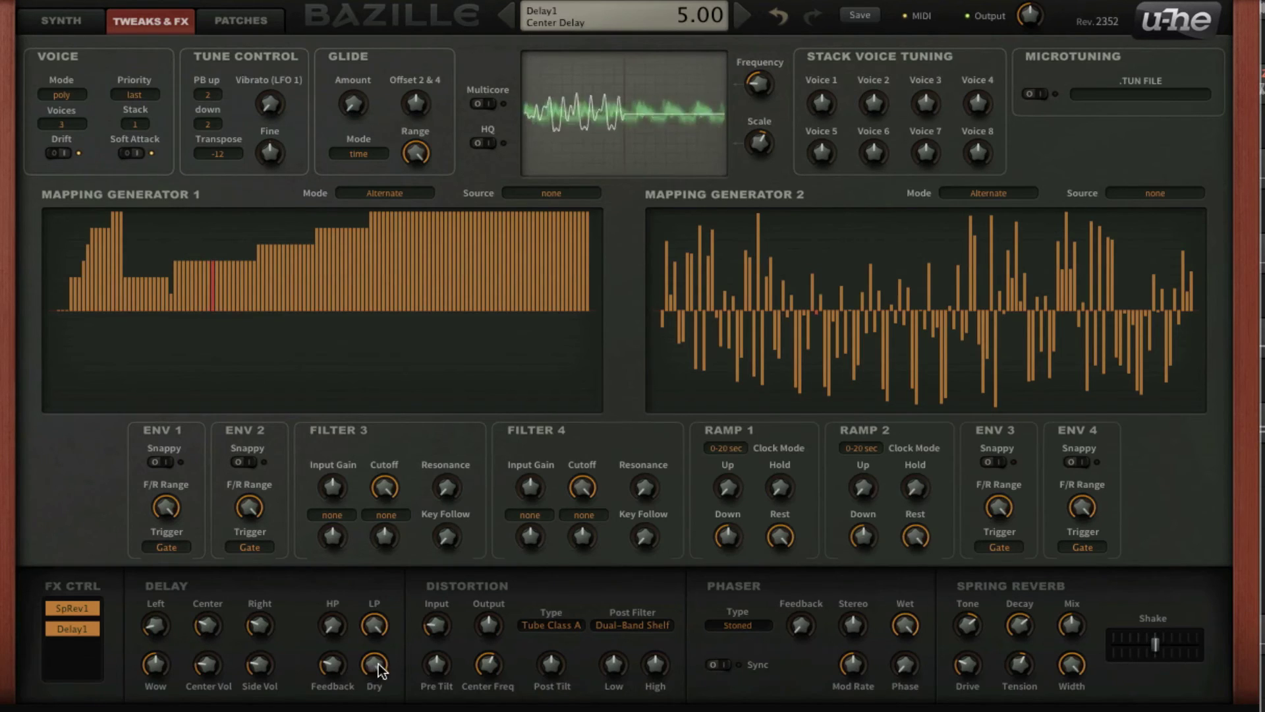
- Rebalance the delay with its side volume at 39 and its dry level at 94.50
drag(378, 667, 388, 700)
drag(211, 623, 212, 639)
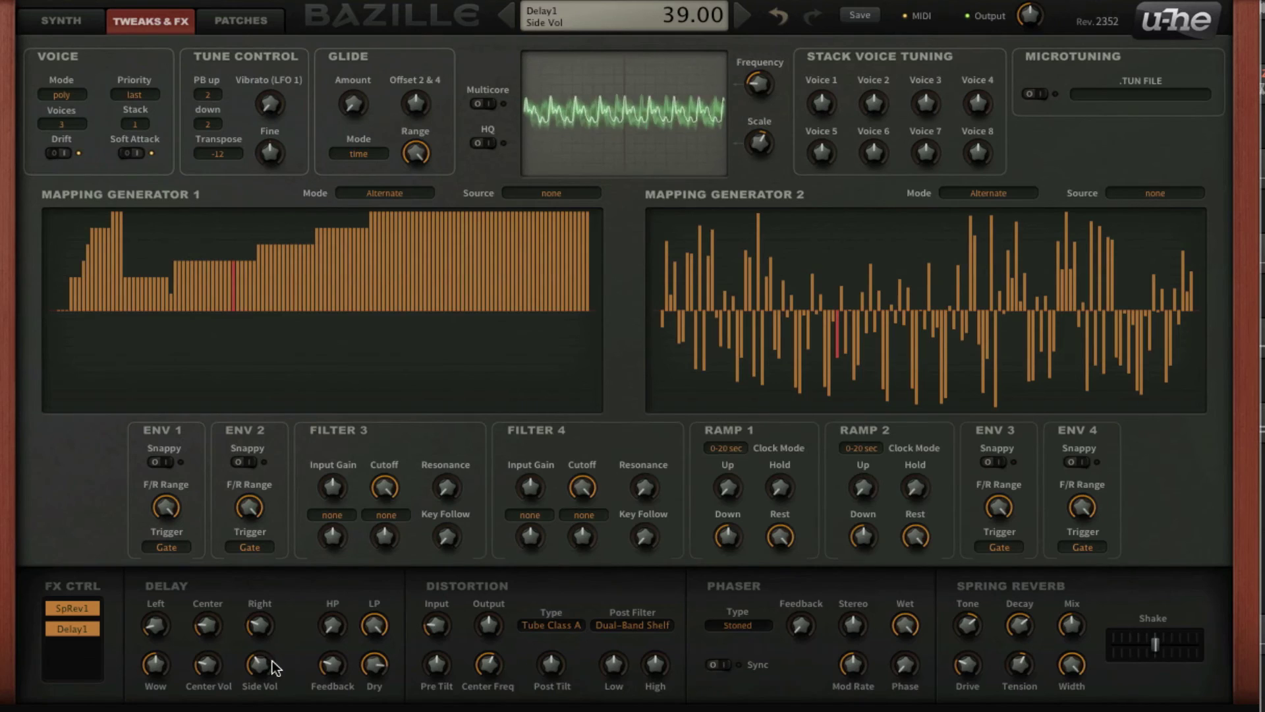
drag(271, 660, 389, 681)
- Shorten Envelope 1's decay with its attack at 7, and shorten Envelope 2's attack with its decay at 32
click(91, 25)
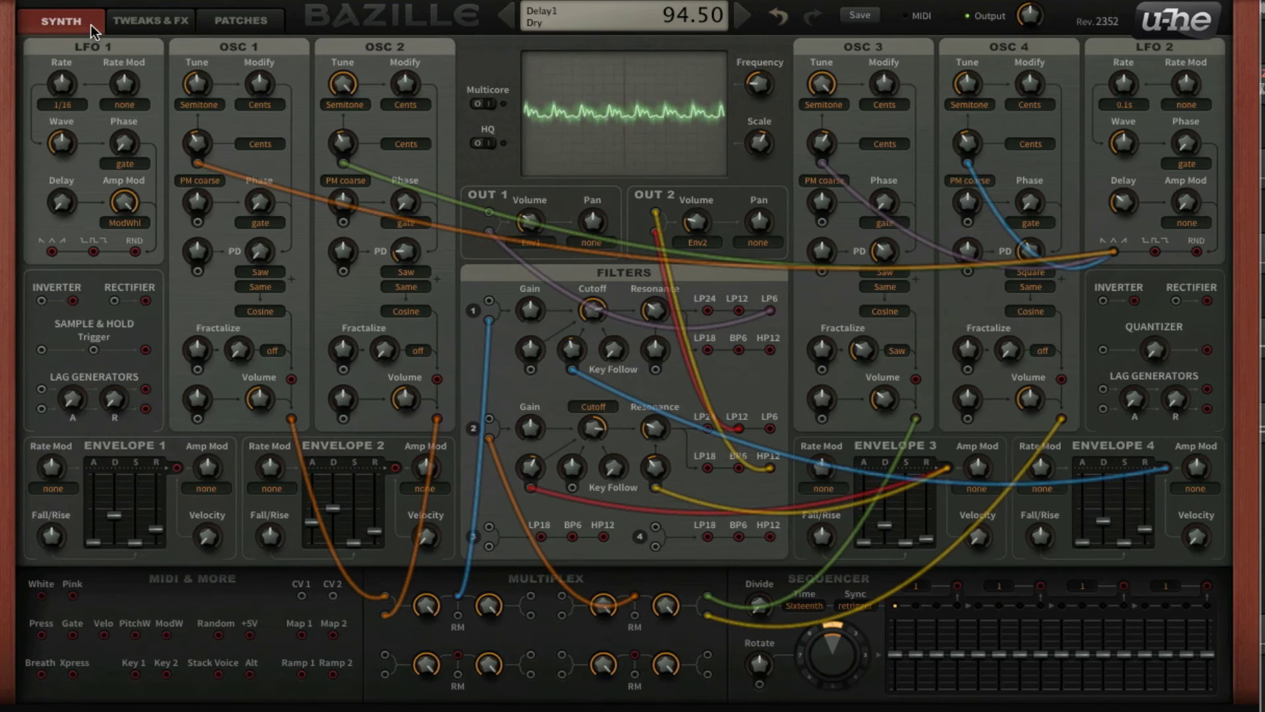
drag(121, 509, 94, 540)
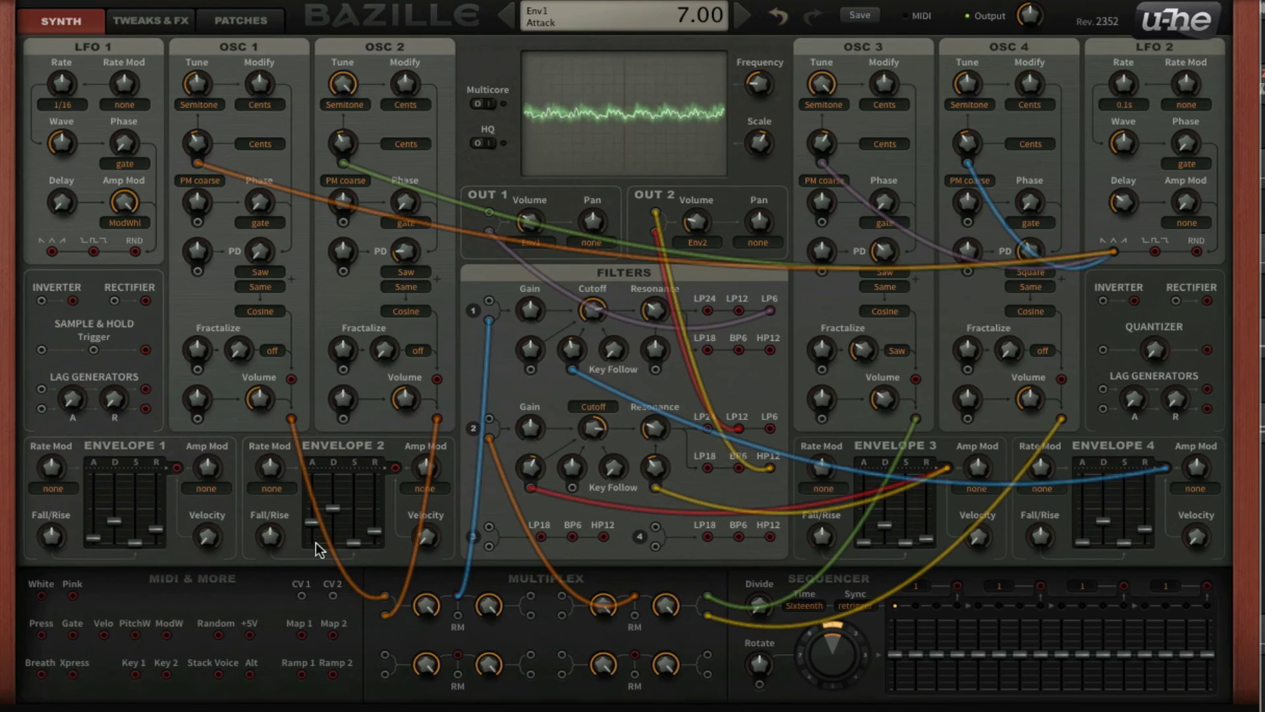
drag(305, 526, 339, 523)
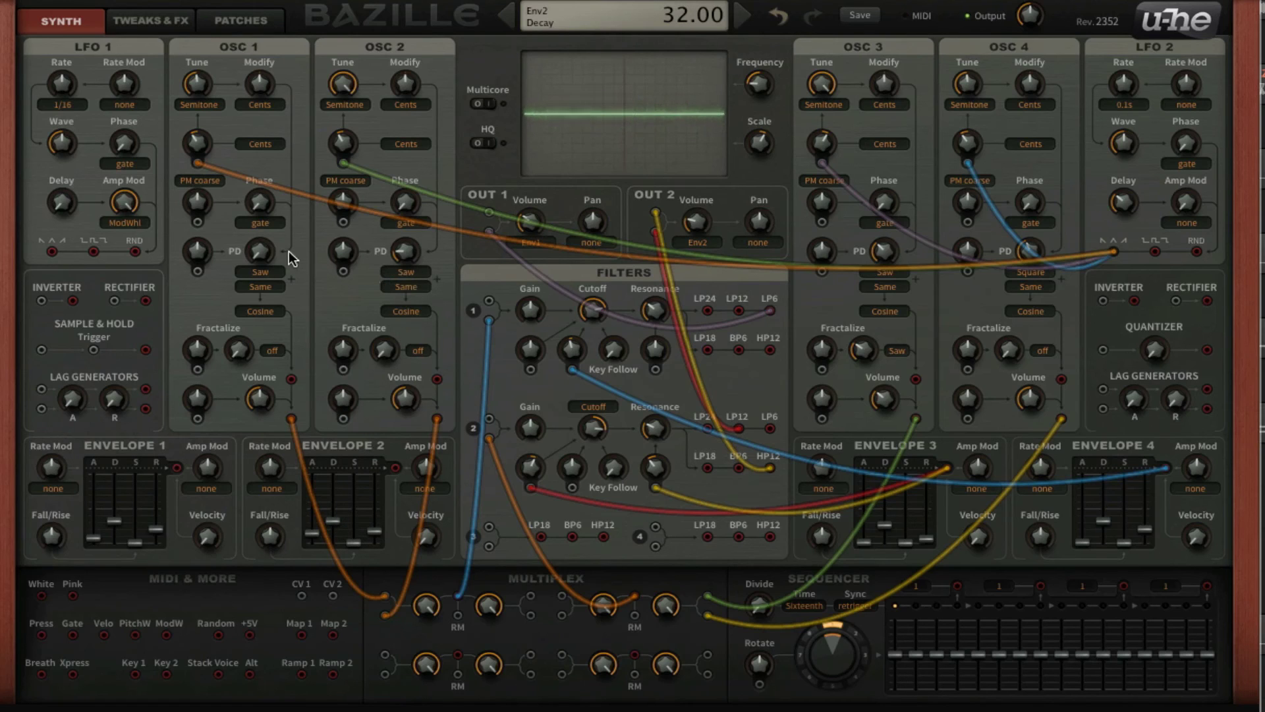
- Set Osc 1's phase distortion to 39.50, and give Envelope 2 a sustain of 11 and a release of 28
drag(267, 252, 274, 177)
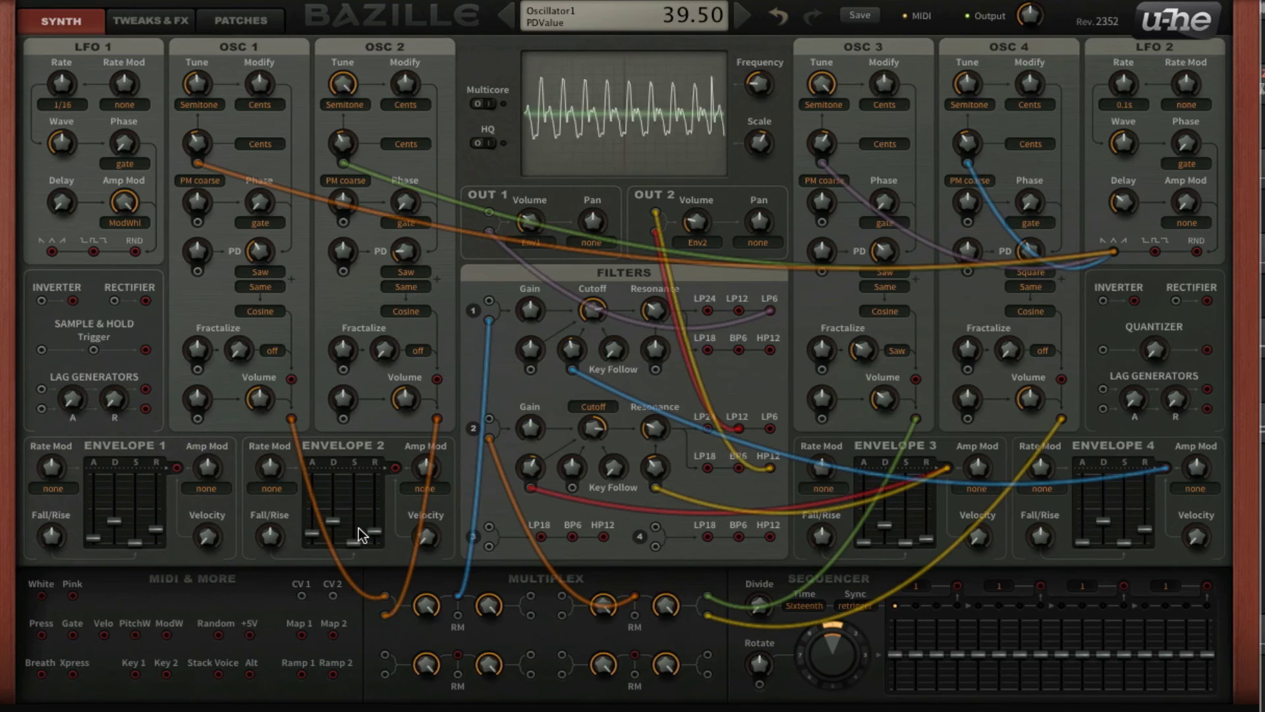
mouse_move(358, 527)
mouse_down()
mouse_move(358, 512)
mouse_move(357, 528)
mouse_move(313, 524)
mouse_move(317, 509)
mouse_move(327, 531)
mouse_move(344, 506)
mouse_move(361, 532)
mouse_up()
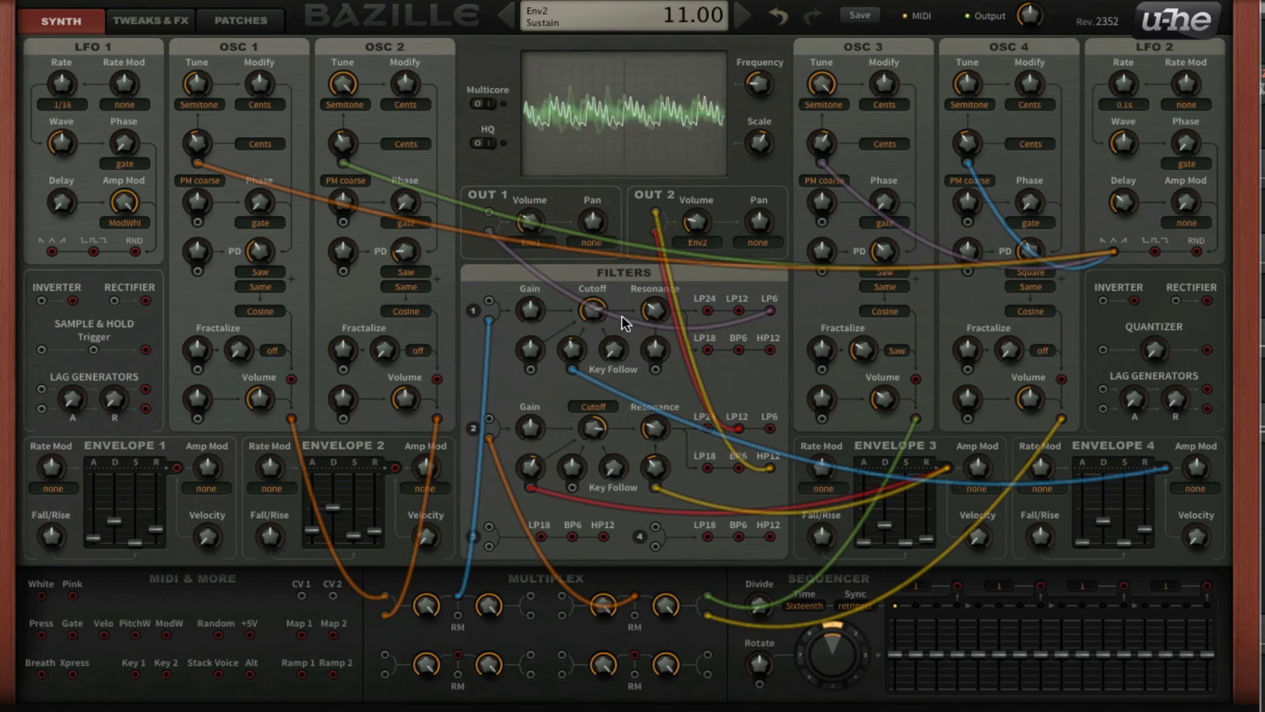
drag(376, 529, 376, 515)
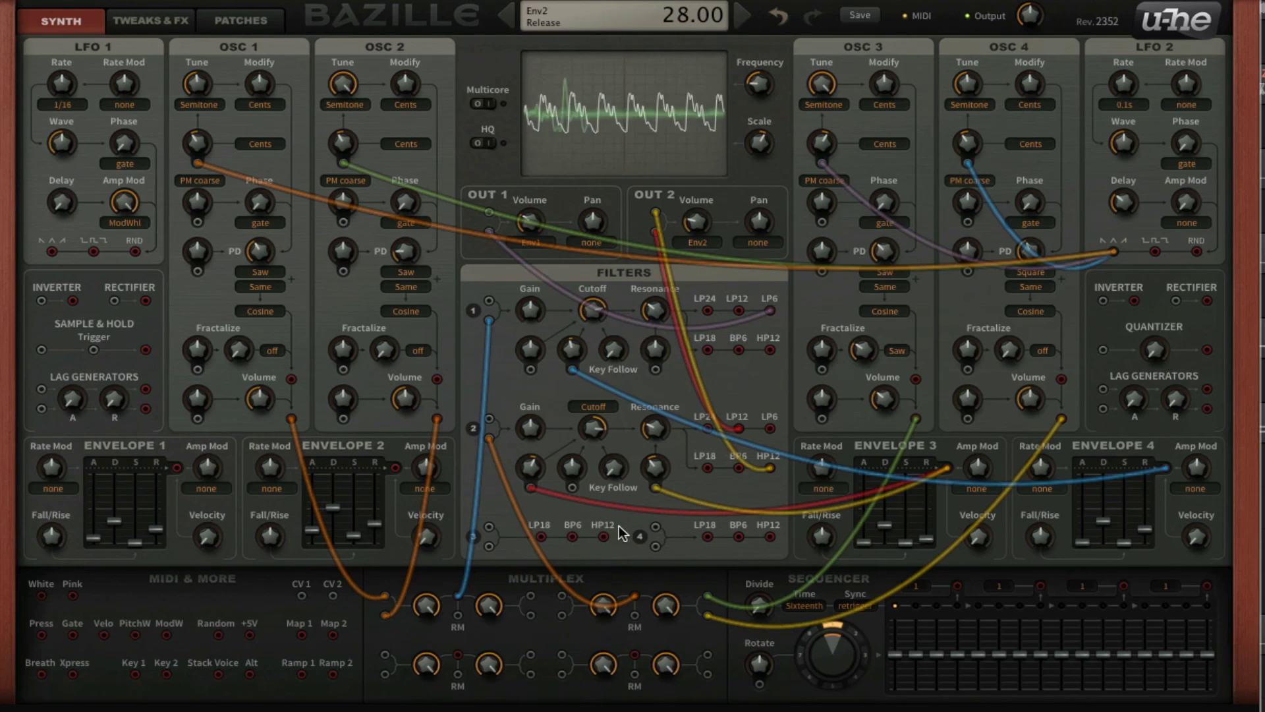
- Set Filter 2's cutoff to 98, then lower Filter 1's cutoff and readjust its resonance
mouse_move(594, 437)
mouse_down()
mouse_move(647, 433)
mouse_move(591, 438)
mouse_up()
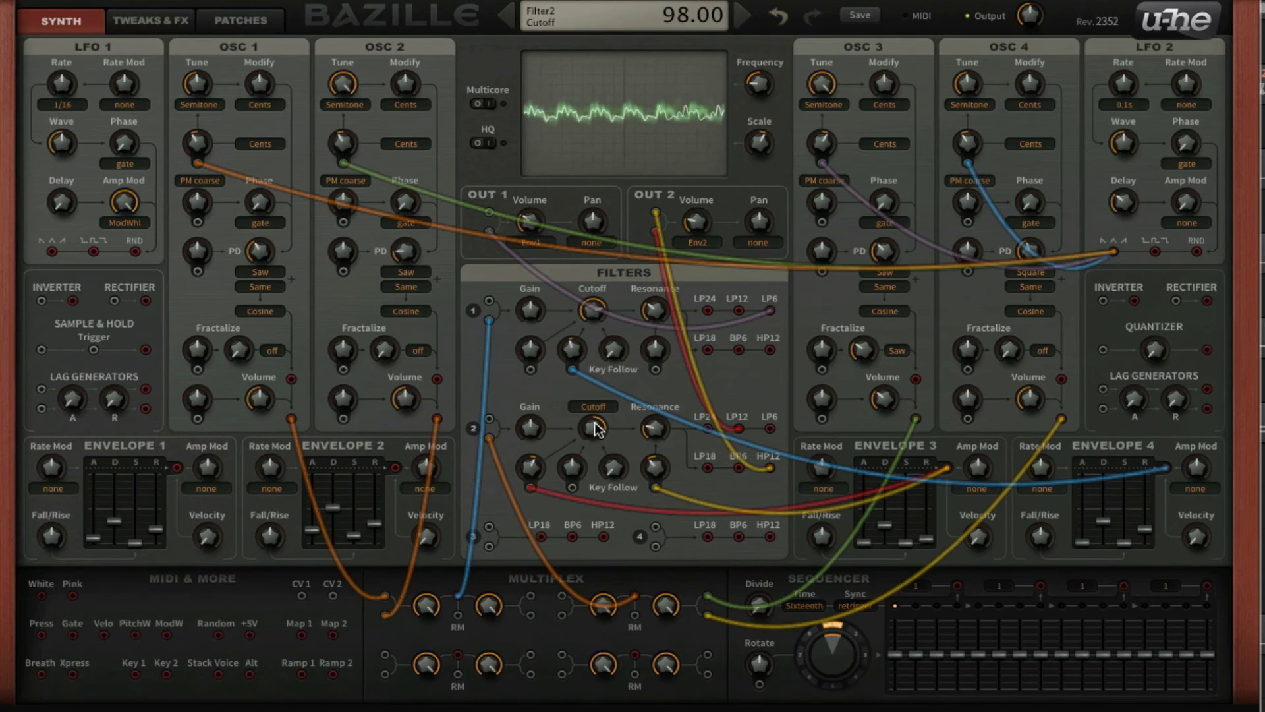
drag(591, 306, 651, 331)
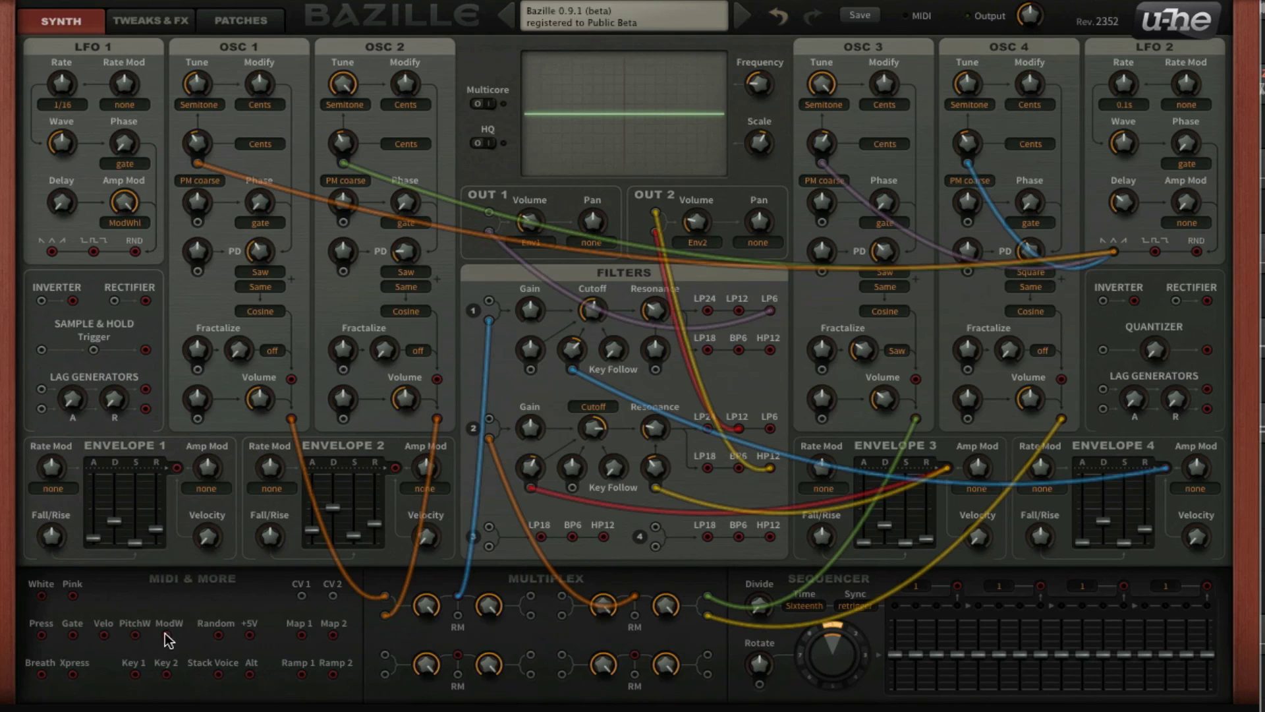
- Patch the mod wheel to Filter 2's second cutoff modulation at depth 126, and lower Filter 2's base cutoff
drag(166, 635, 571, 484)
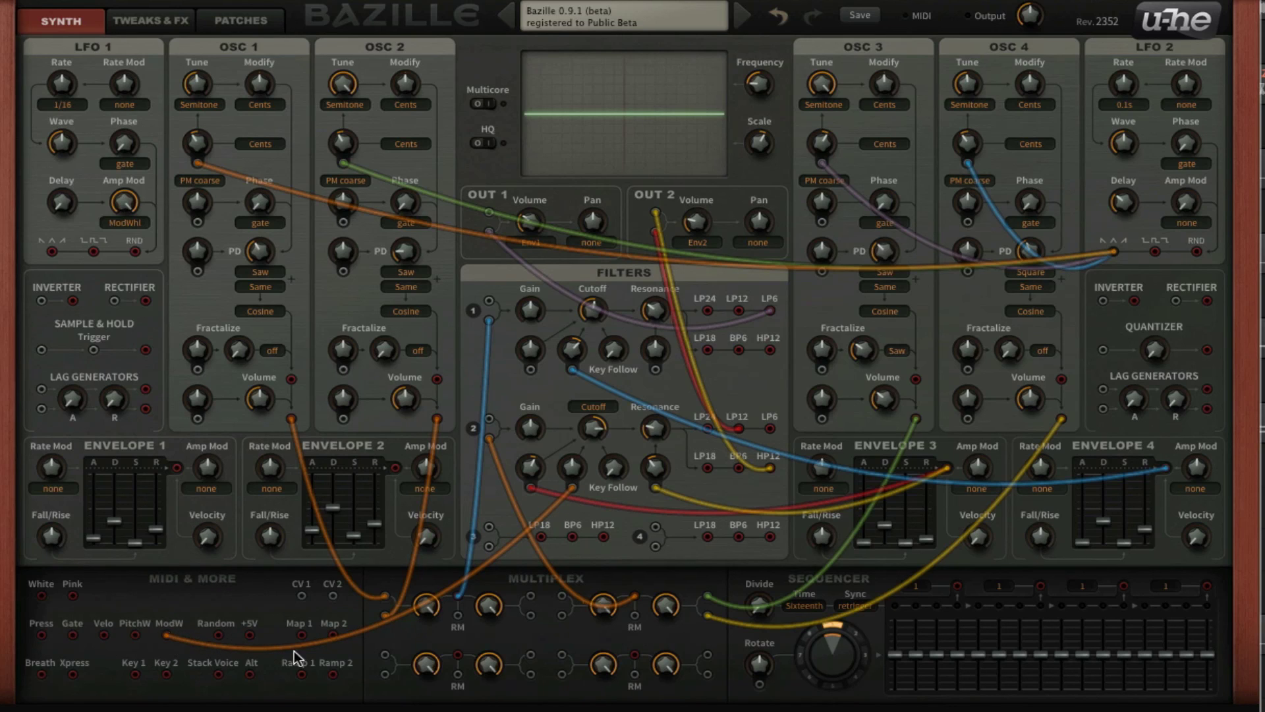
mouse_move(576, 461)
mouse_down()
mouse_move(583, 435)
mouse_move(579, 465)
mouse_move(587, 454)
mouse_up()
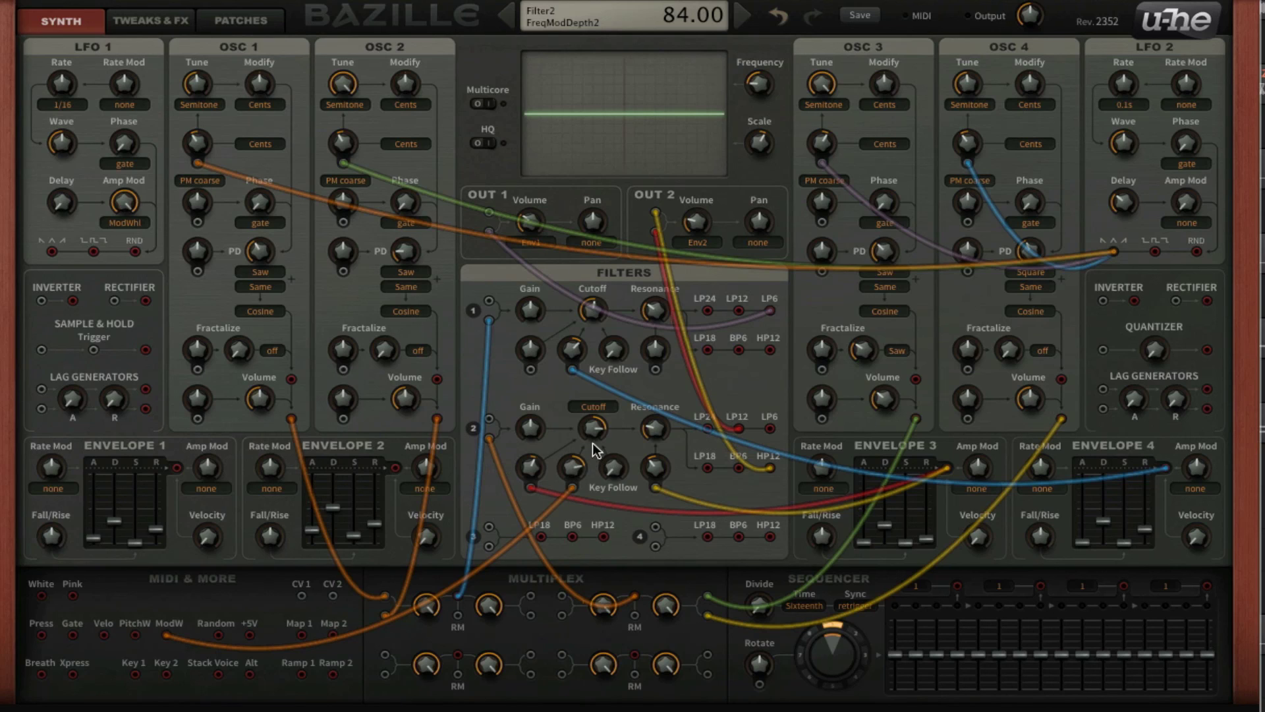
scroll(592, 440, down, 3)
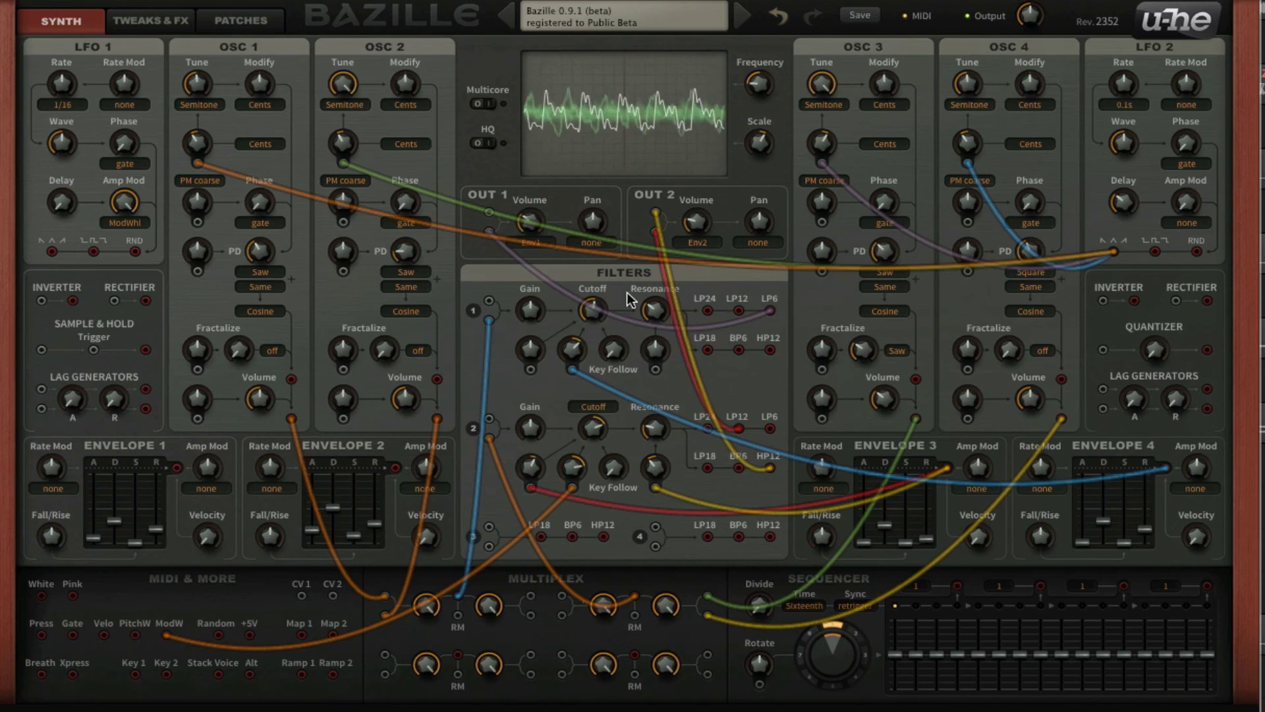
mouse_move(574, 469)
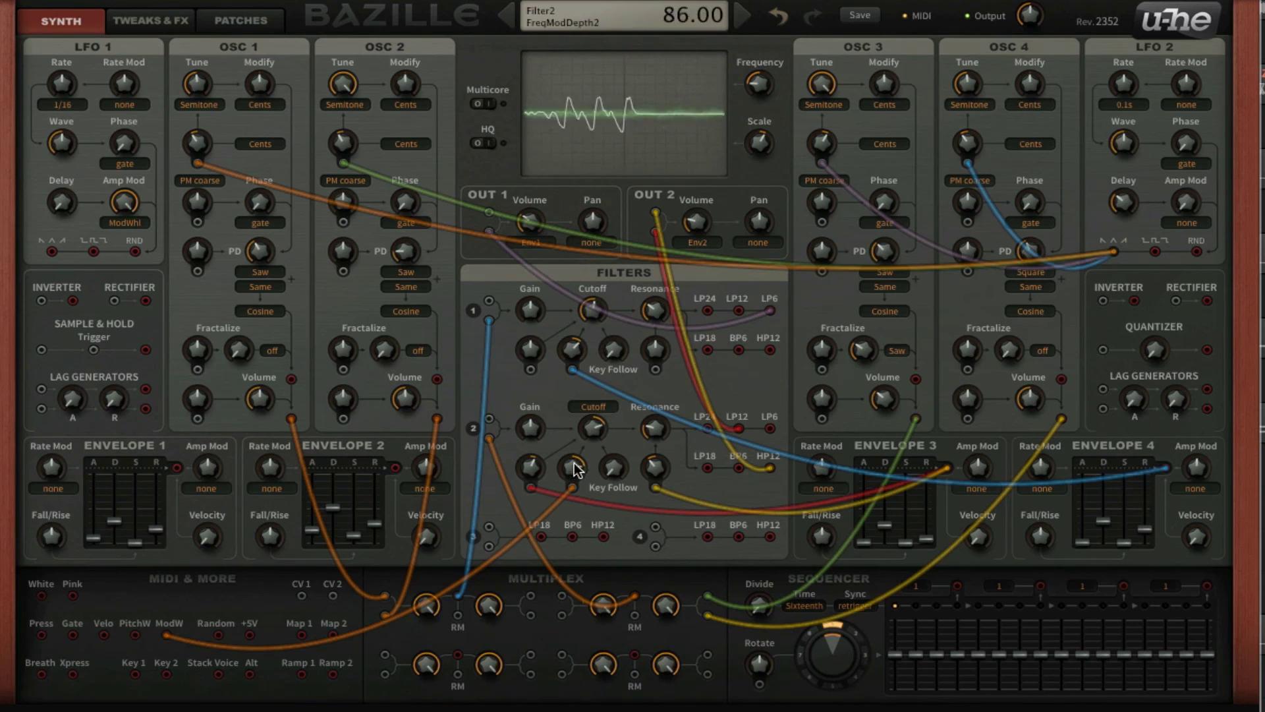
scroll(574, 469, up, 4)
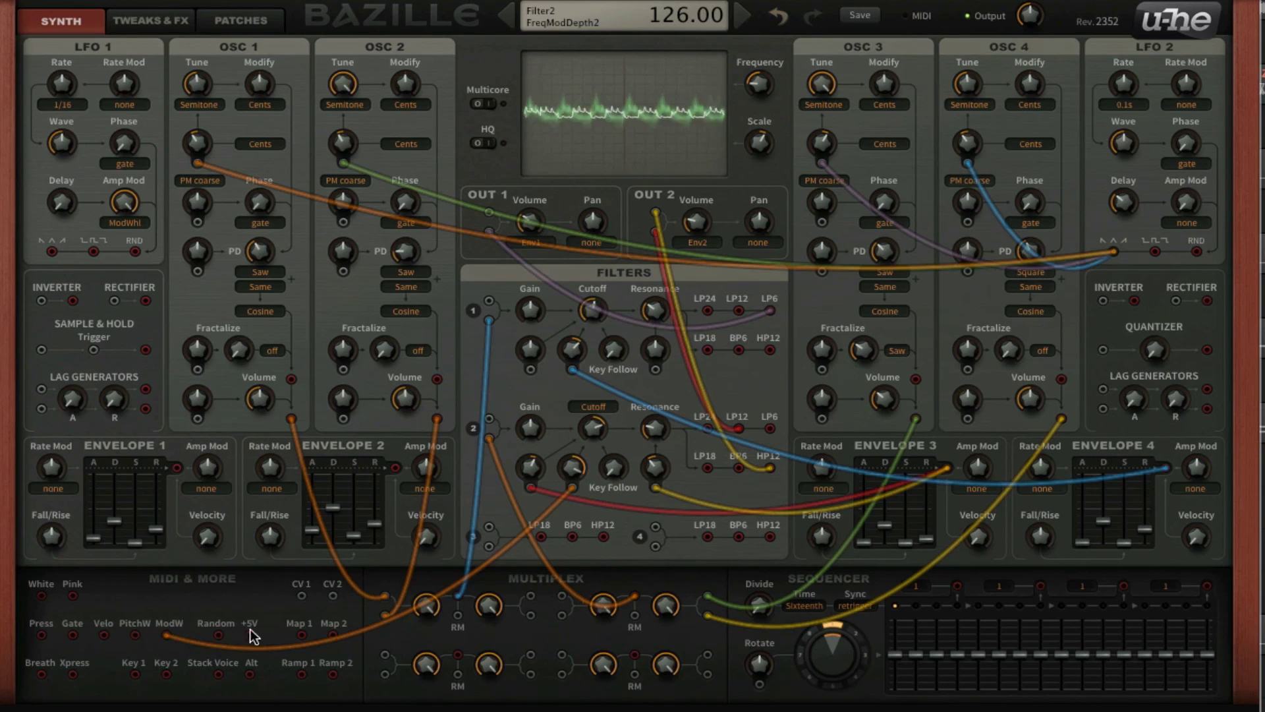
- Patch the mod wheel to Filter 1's first cutoff modulation at depth -64
drag(165, 635, 538, 300)
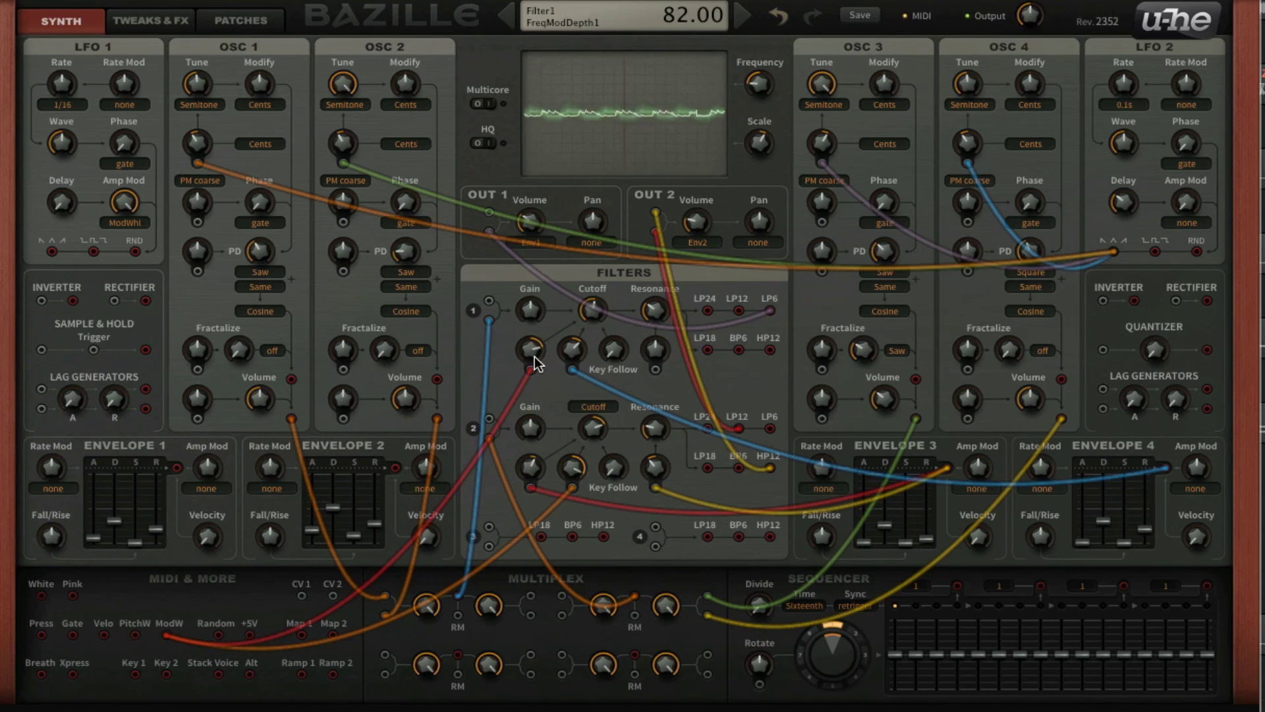
drag(535, 357, 521, 467)
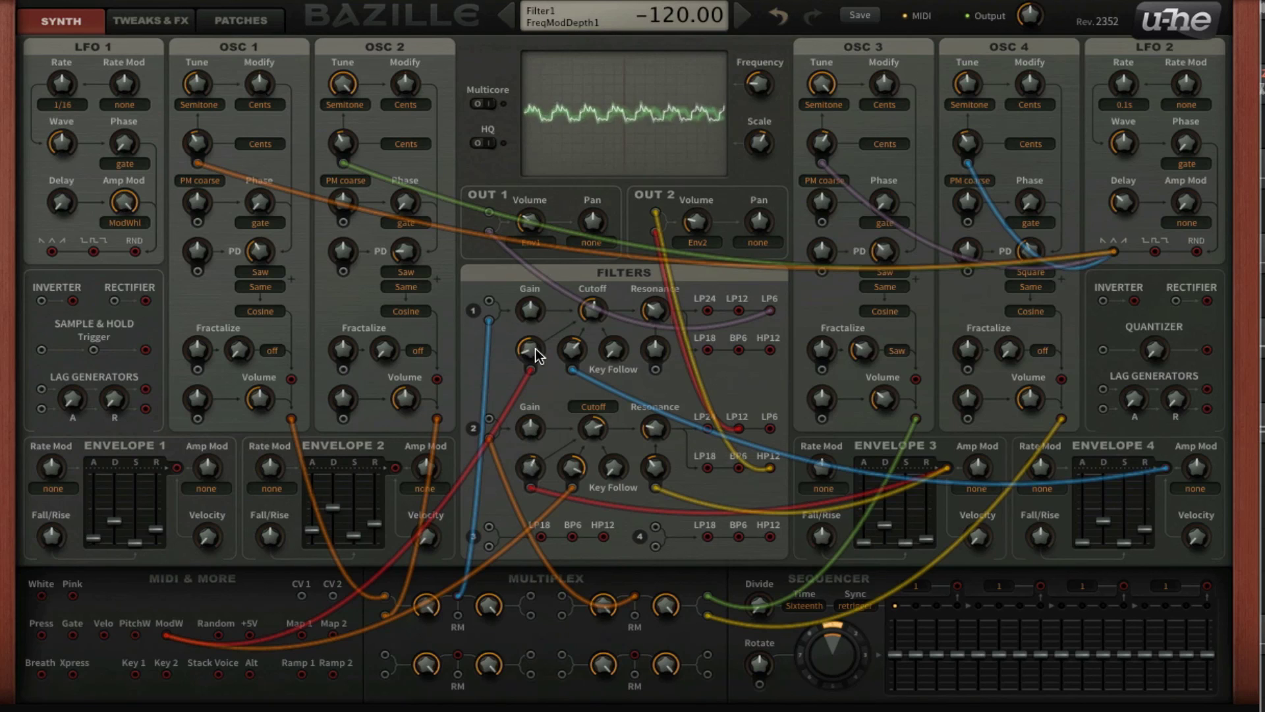
drag(535, 348, 539, 330)
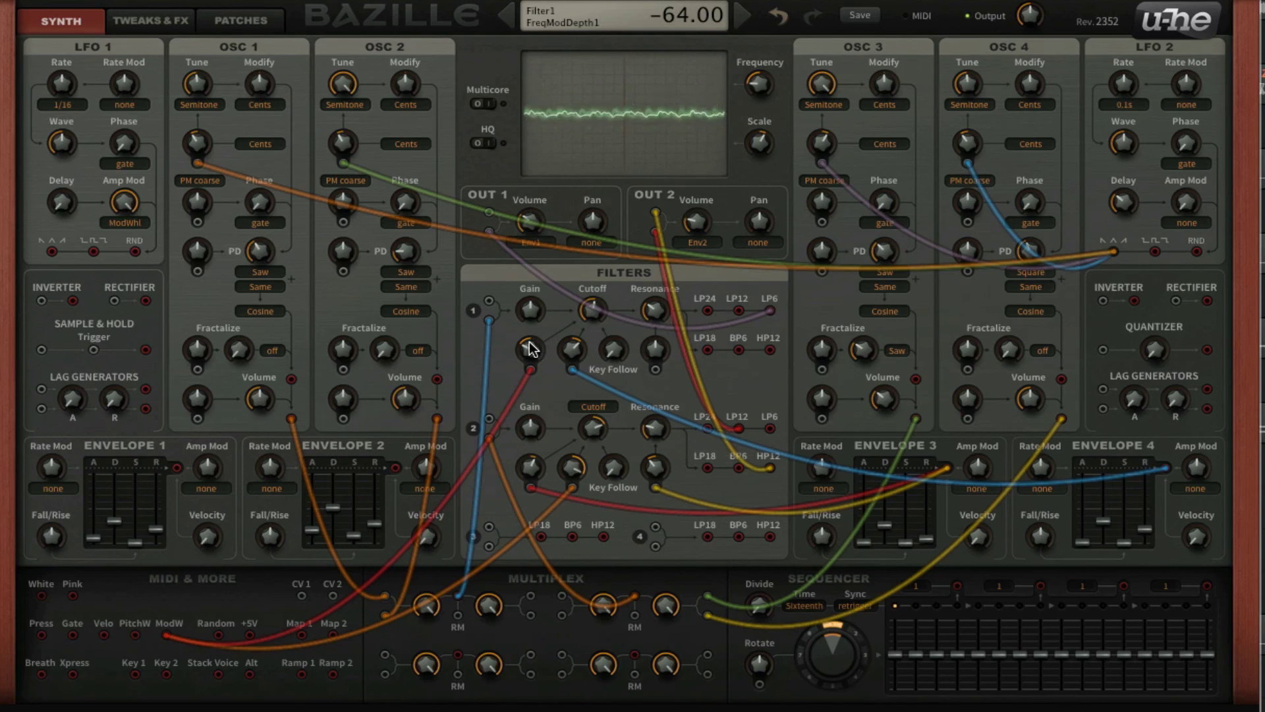